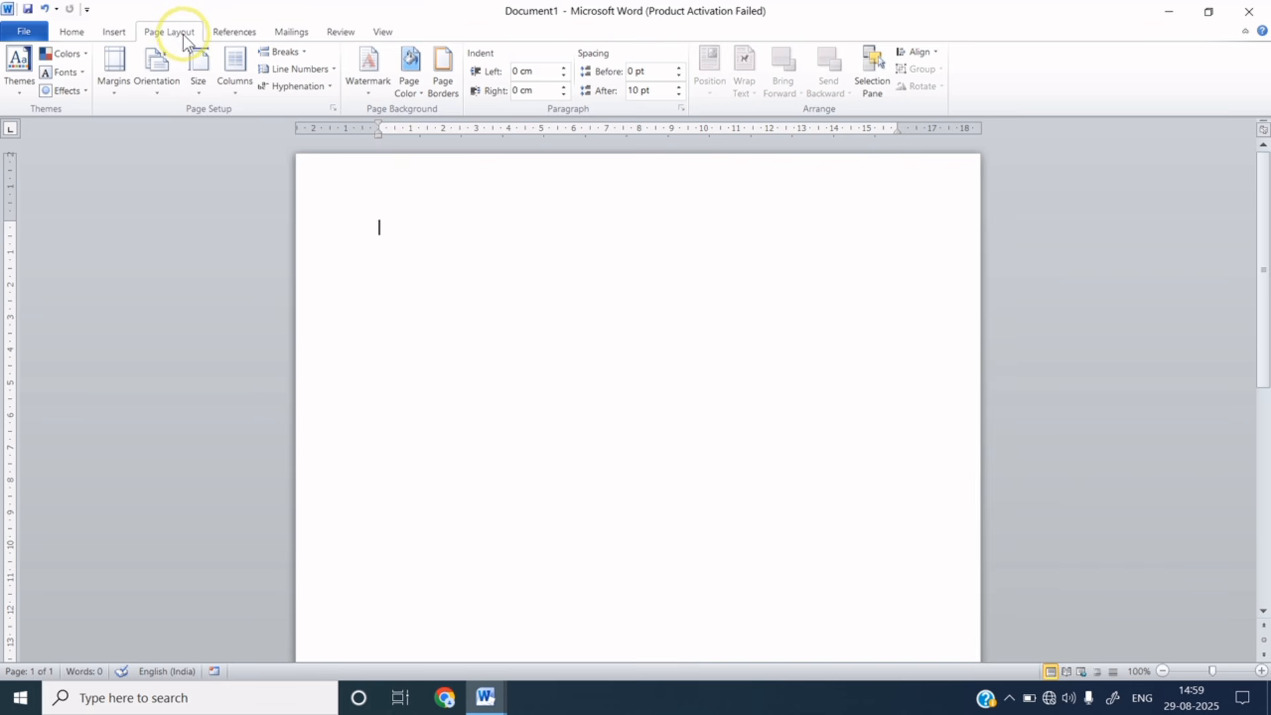
- Set the page size to A4 and return to the Home formatting tools
{"action": "left_click", "coordinate": [201, 78]}
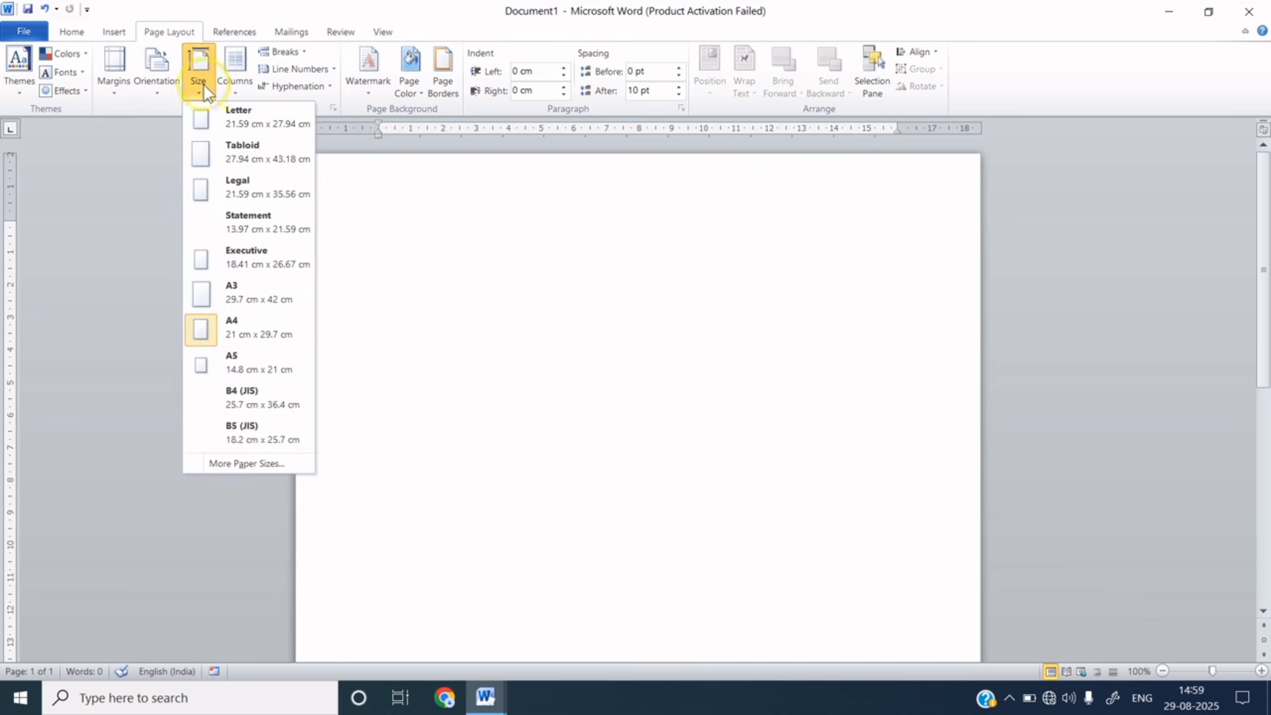
{"action": "left_click", "coordinate": [253, 331]}
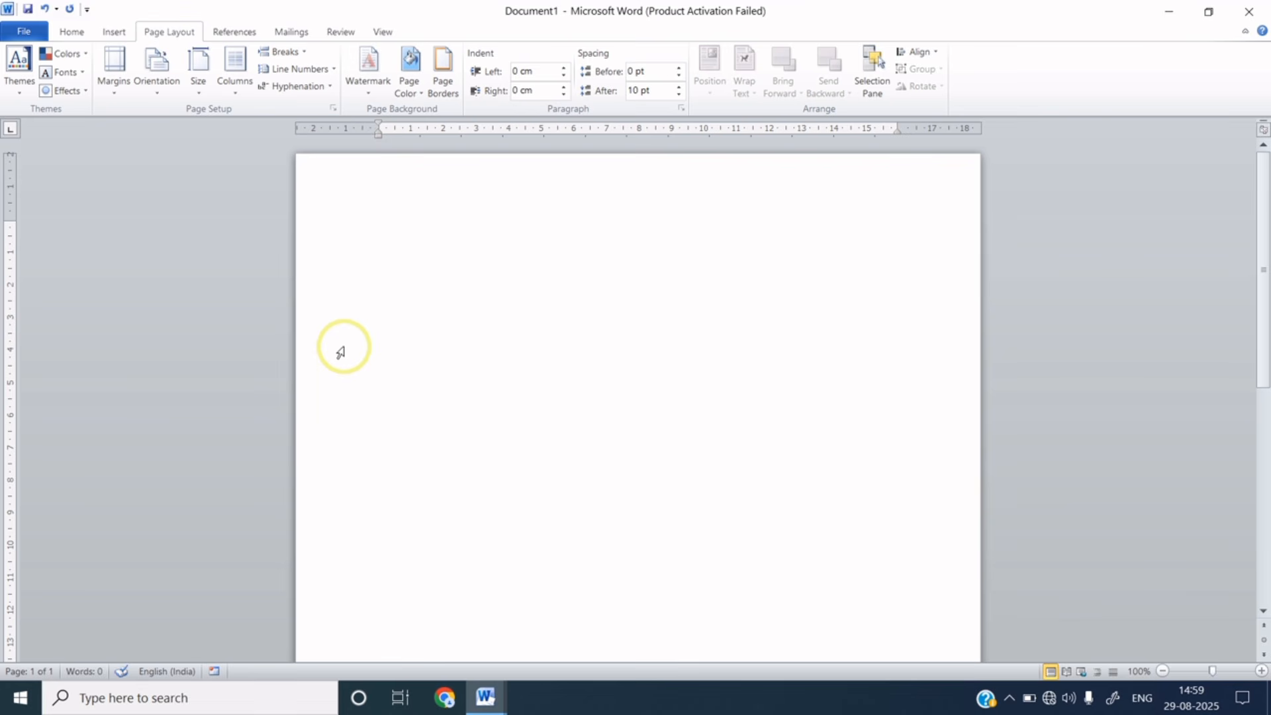
{"action": "left_click", "coordinate": [71, 31]}
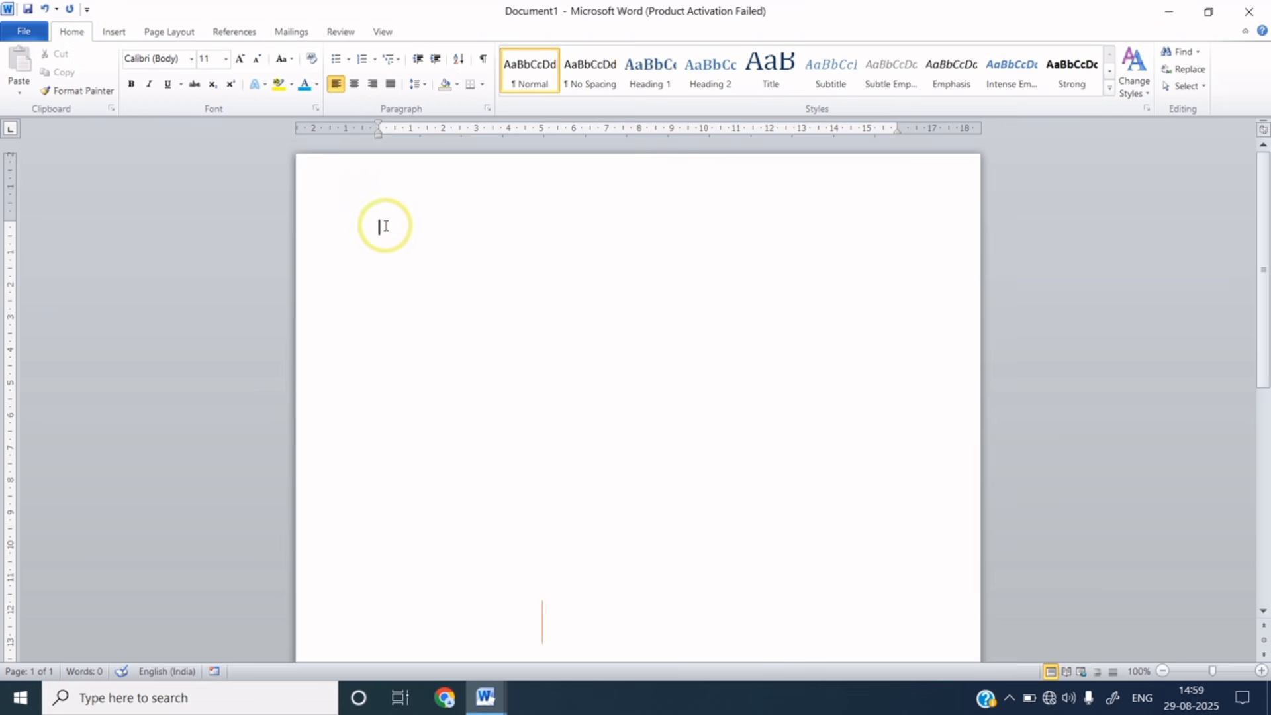
- Type the title 'Resume', centre it and enlarge it to 36 pt
{"action": "type", "text": "Resume"}
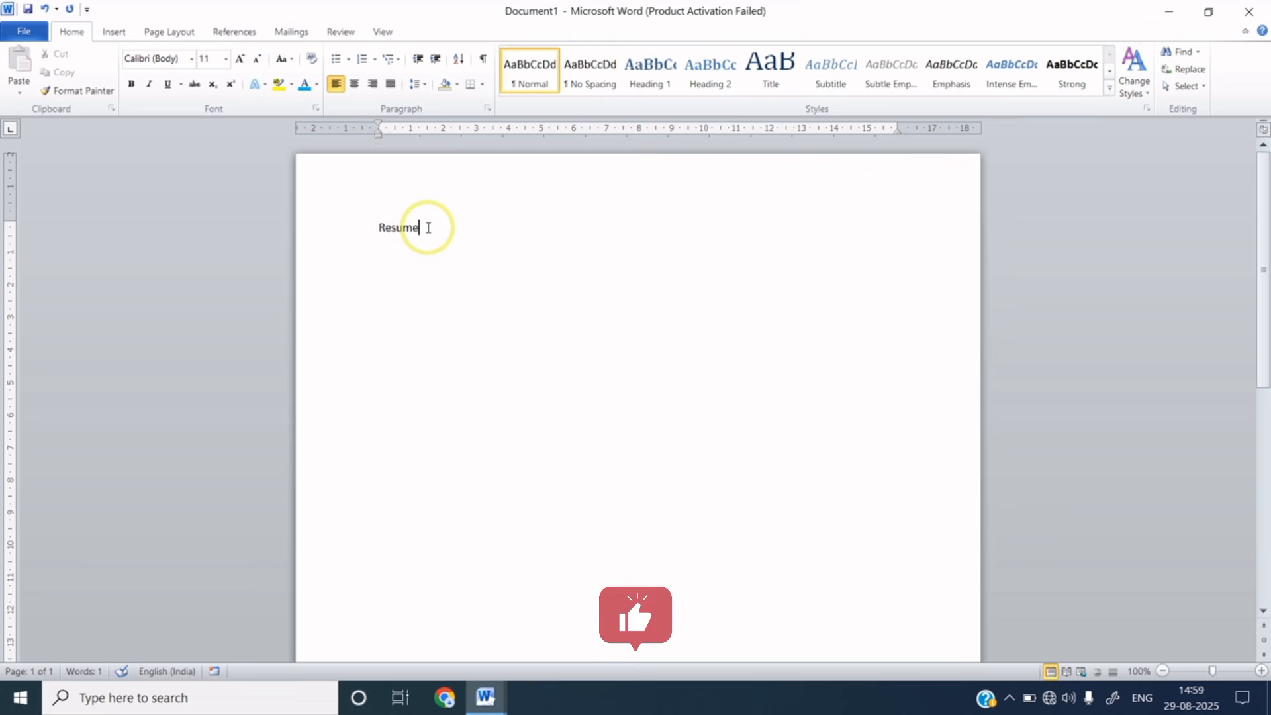
{"action": "left_click_drag", "start_coordinate": [425, 229], "coordinate": [377, 227]}
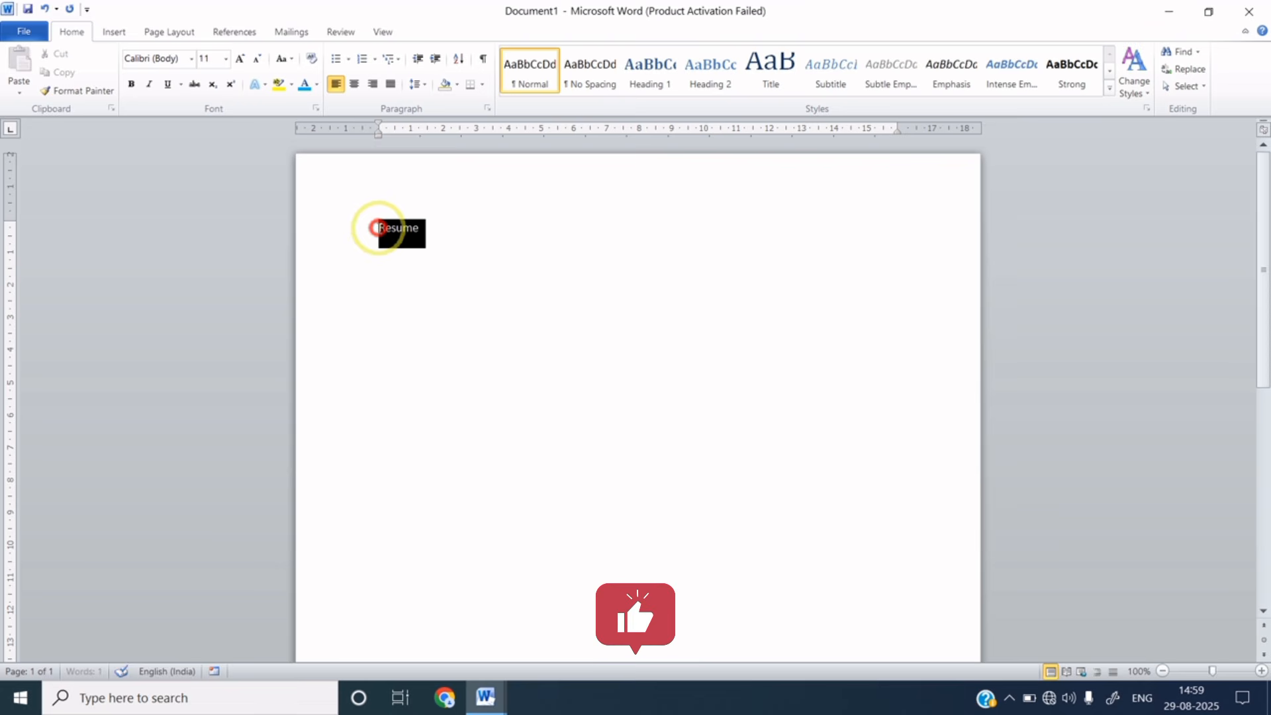
{"action": "left_click", "coordinate": [354, 85]}
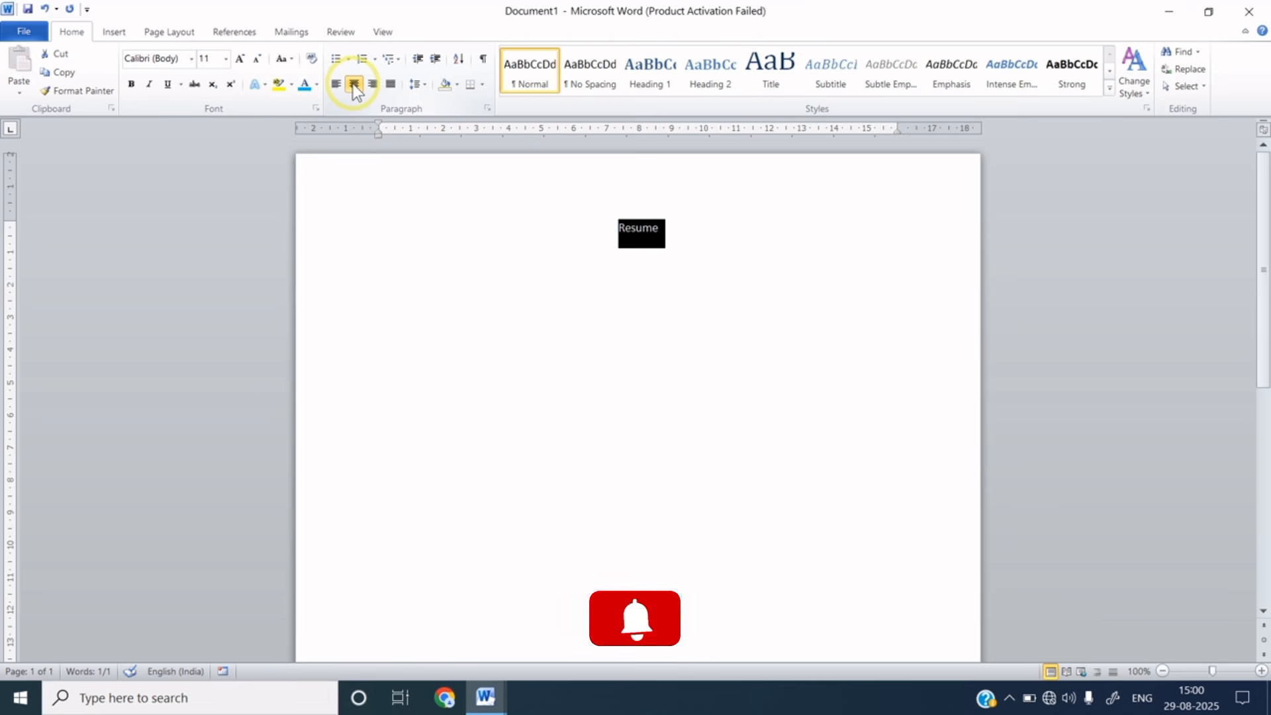
{"action": "left_click", "coordinate": [240, 58]}
{"action": "left_click", "coordinate": [240, 58]}
{"action": "left_click", "coordinate": [241, 59]}
{"action": "left_click", "coordinate": [240, 59]}
{"action": "left_click", "coordinate": [240, 58]}
{"action": "left_click", "coordinate": [241, 58]}
{"action": "left_click", "coordinate": [241, 58]}
{"action": "left_click", "coordinate": [241, 58]}
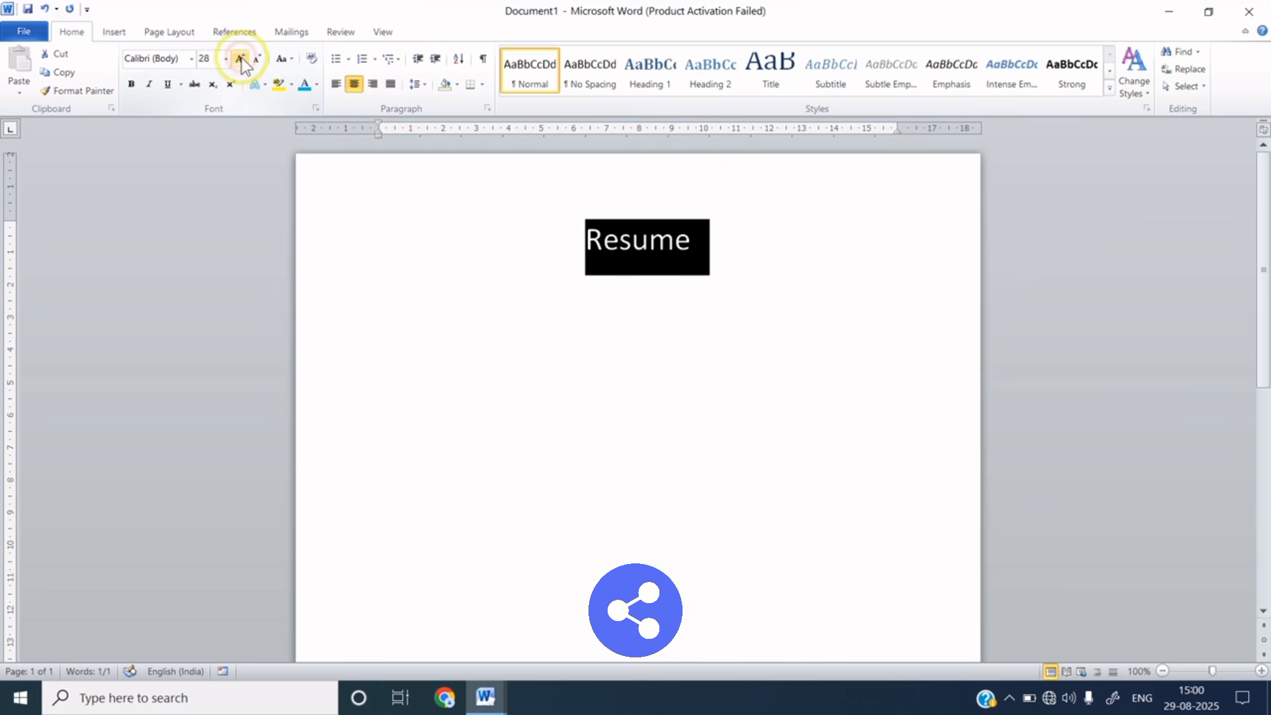
{"action": "left_click", "coordinate": [241, 58]}
{"action": "left_click", "coordinate": [241, 58]}
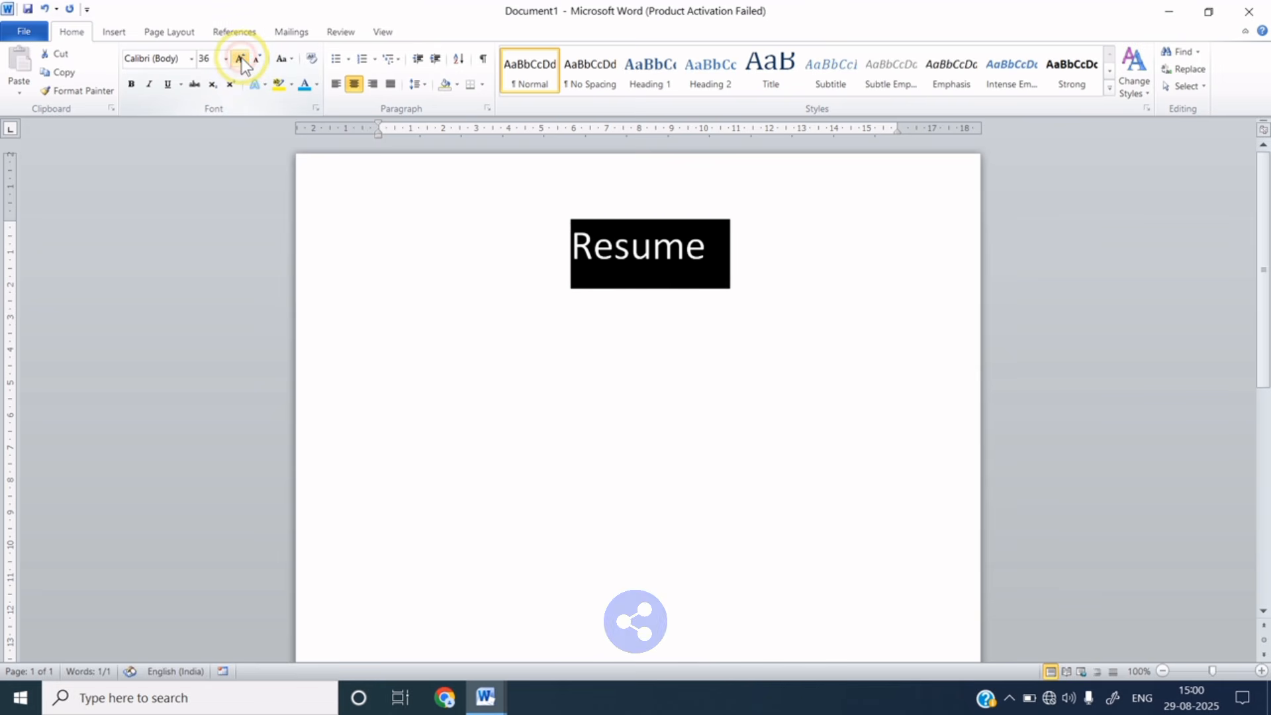
- Make the Resume title bold in Cambria and start a new line below it
{"action": "left_click", "coordinate": [132, 84]}
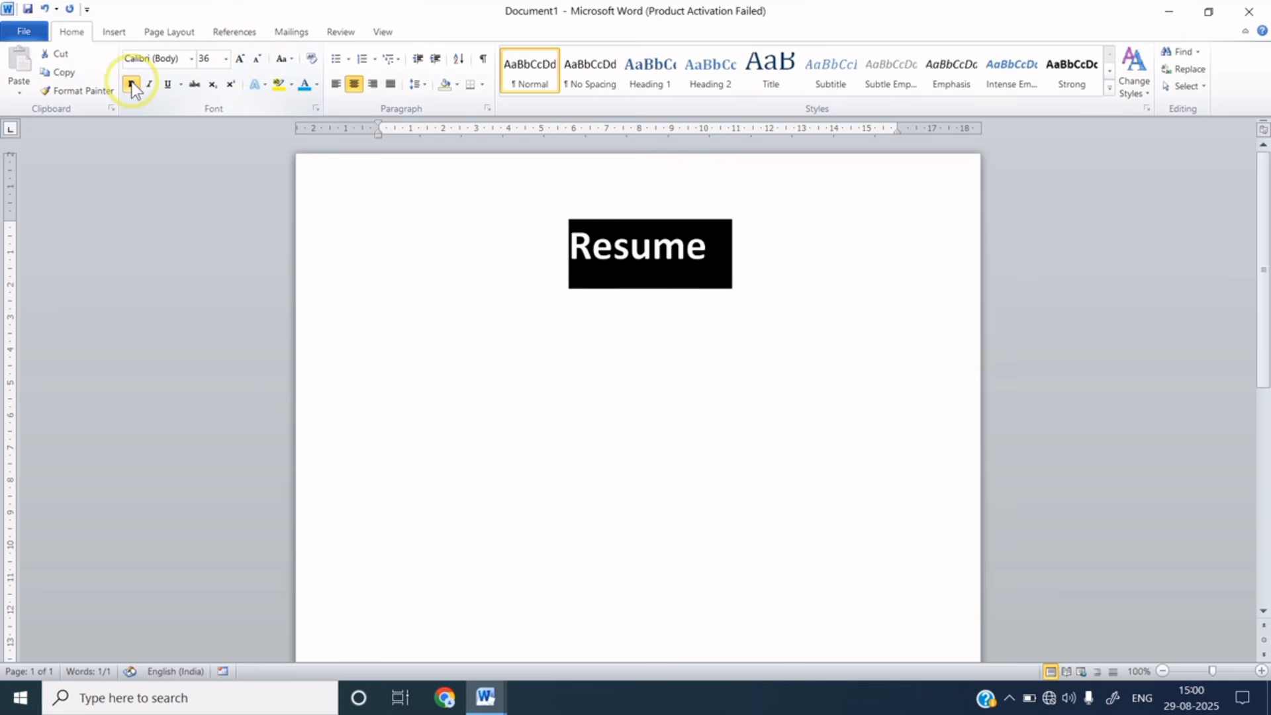
{"action": "left_click", "coordinate": [191, 61]}
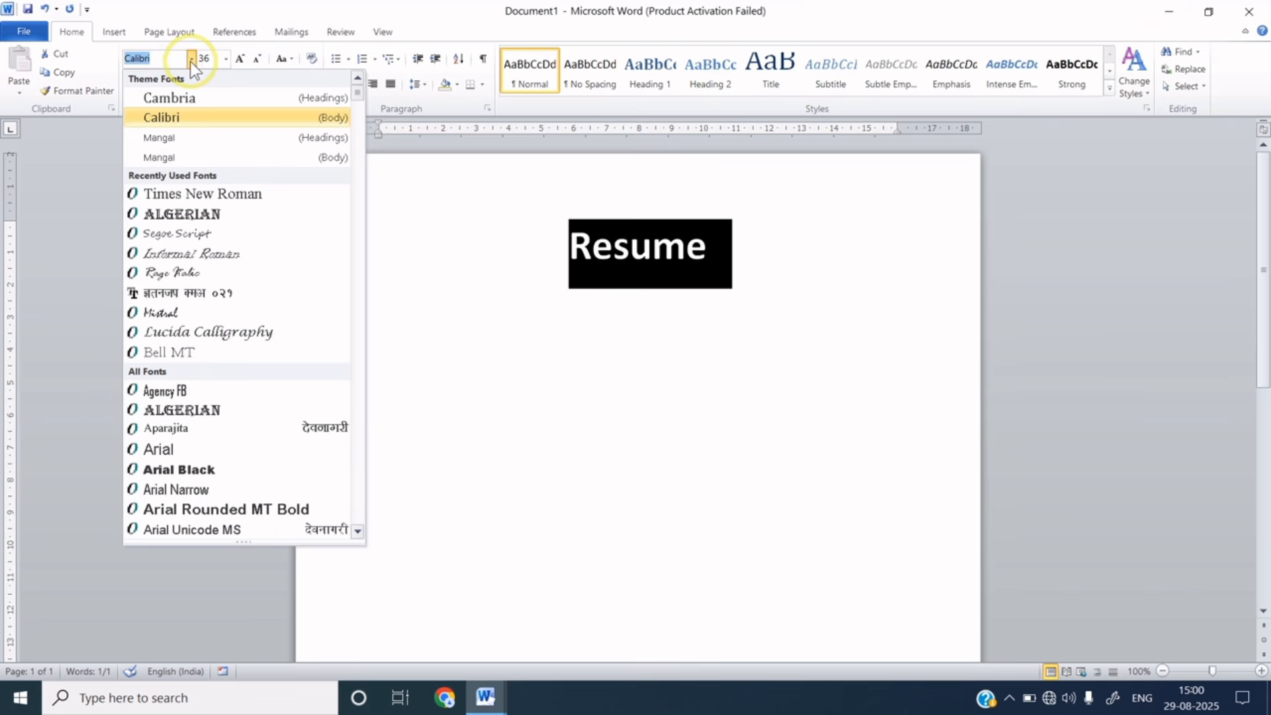
{"action": "left_click", "coordinate": [196, 96]}
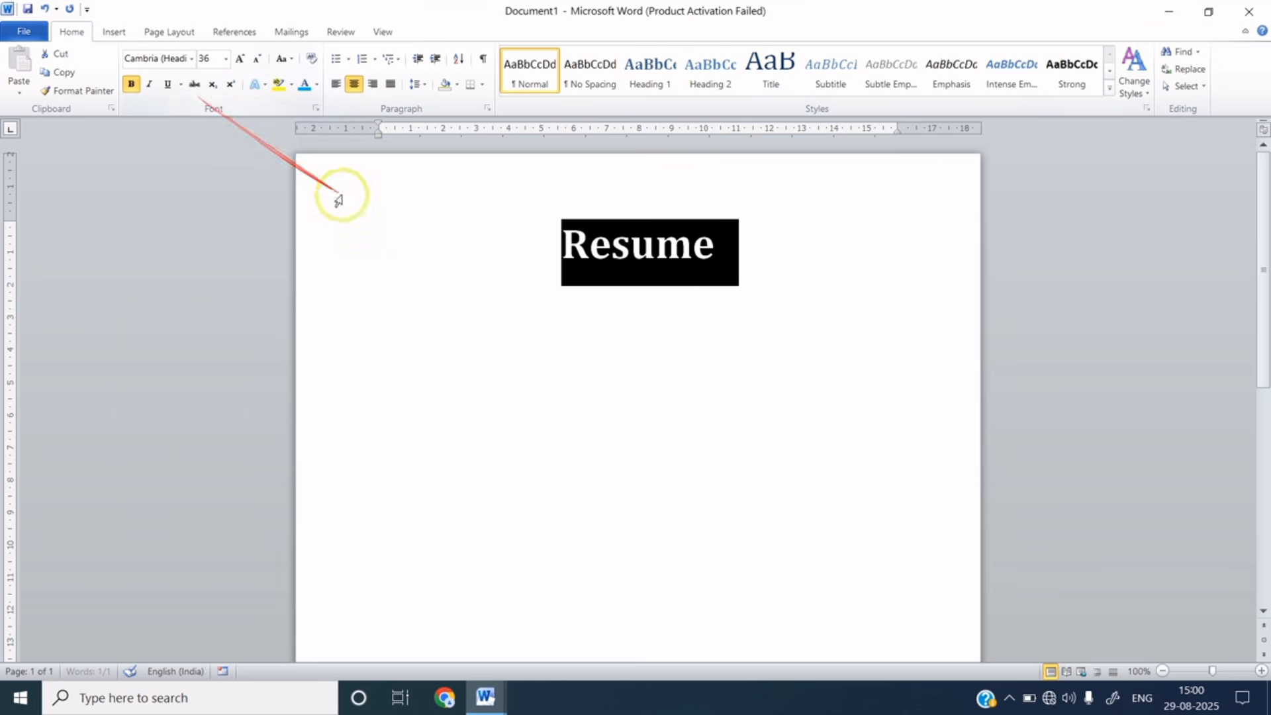
{"action": "left_click", "coordinate": [518, 267]}
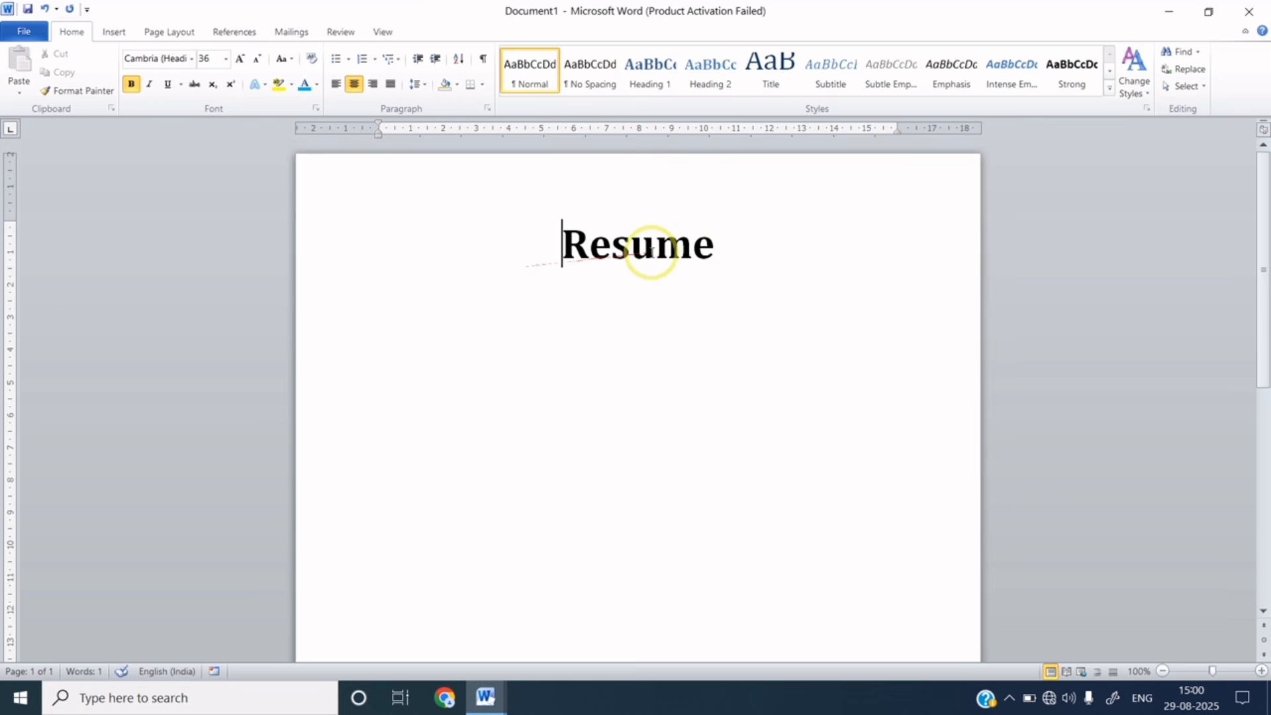
{"action": "left_click", "coordinate": [720, 251]}
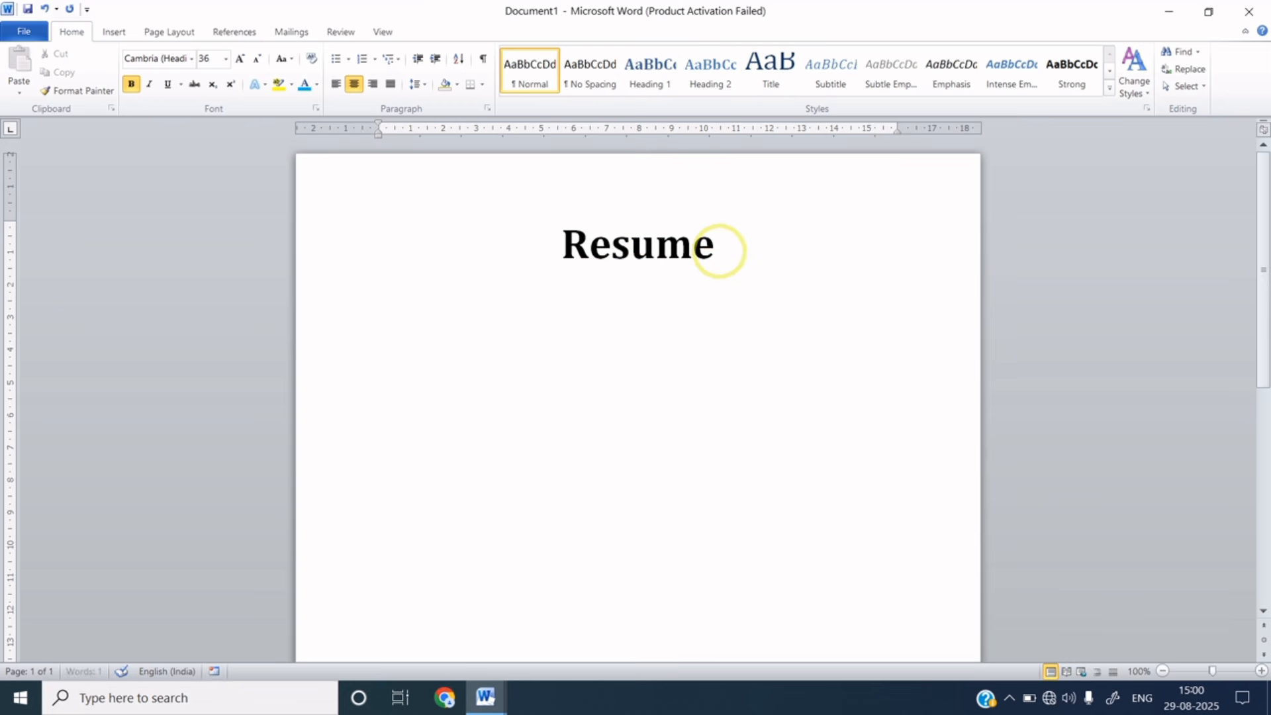
{"action": "key", "text": "Return"}
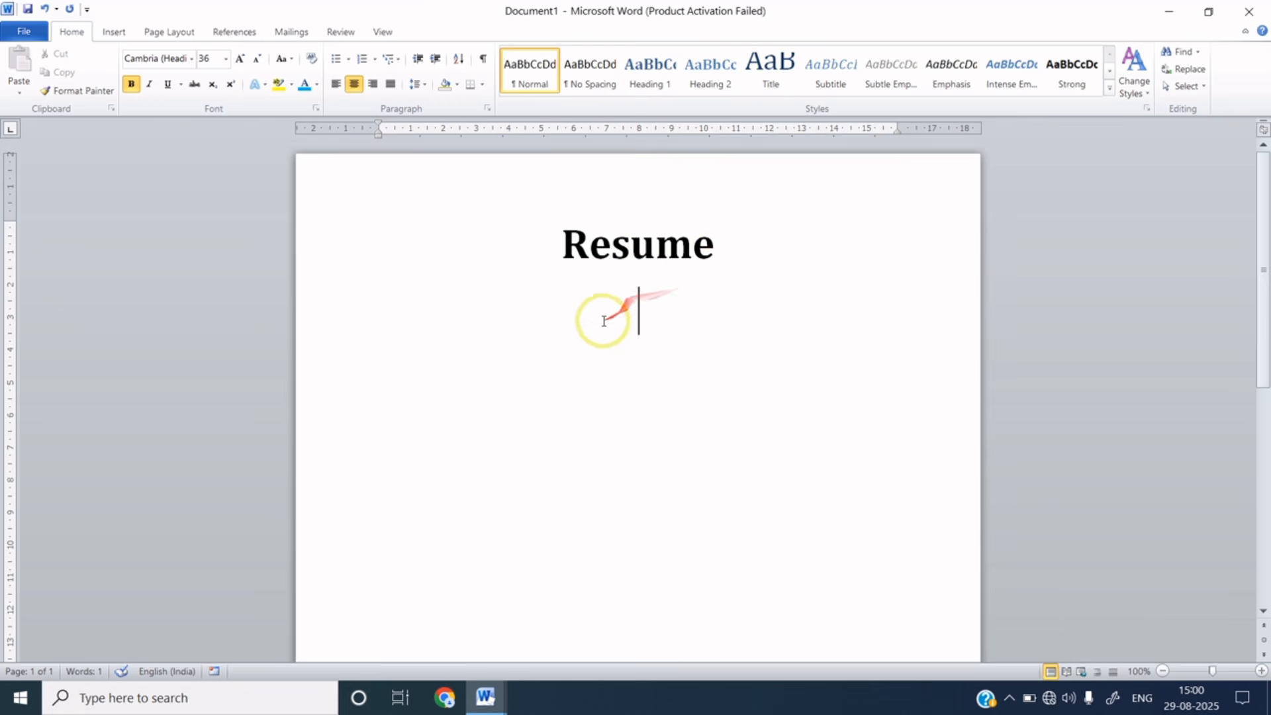
- Left-align the new line at 18 pt and type the person's full name
{"action": "left_click", "coordinate": [336, 89]}
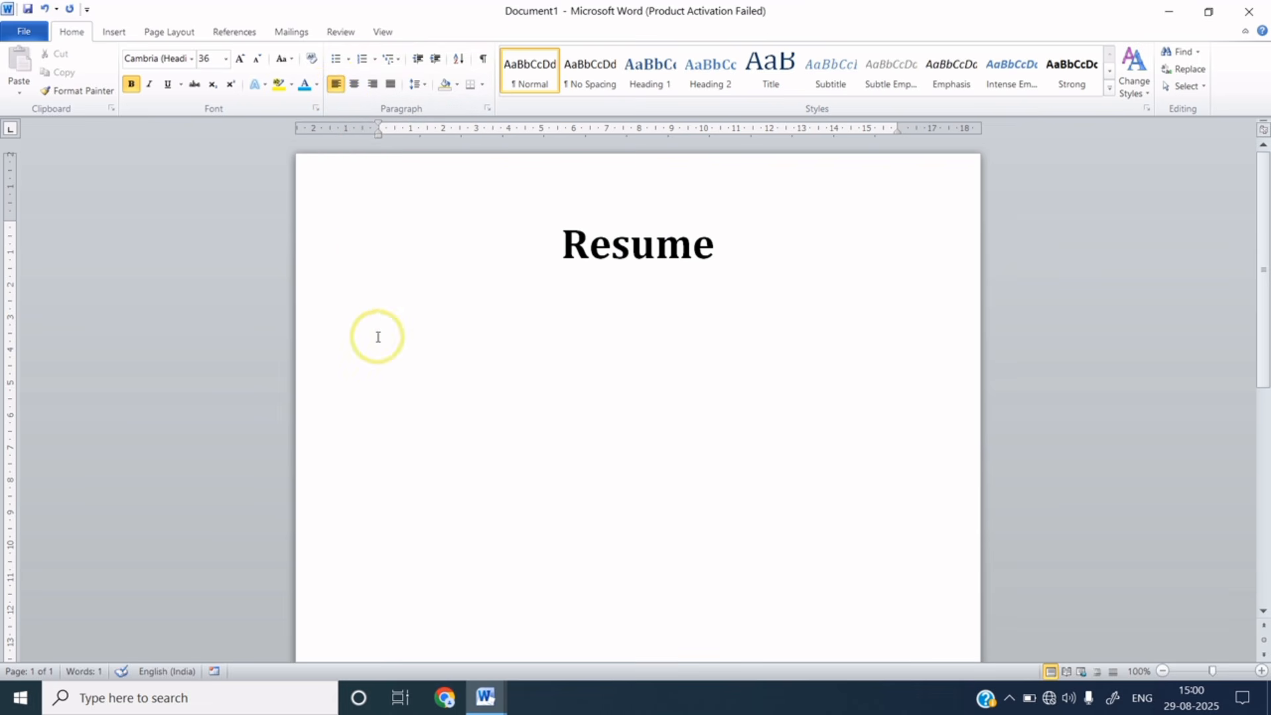
{"action": "left_click", "coordinate": [259, 59]}
{"action": "left_click", "coordinate": [259, 59]}
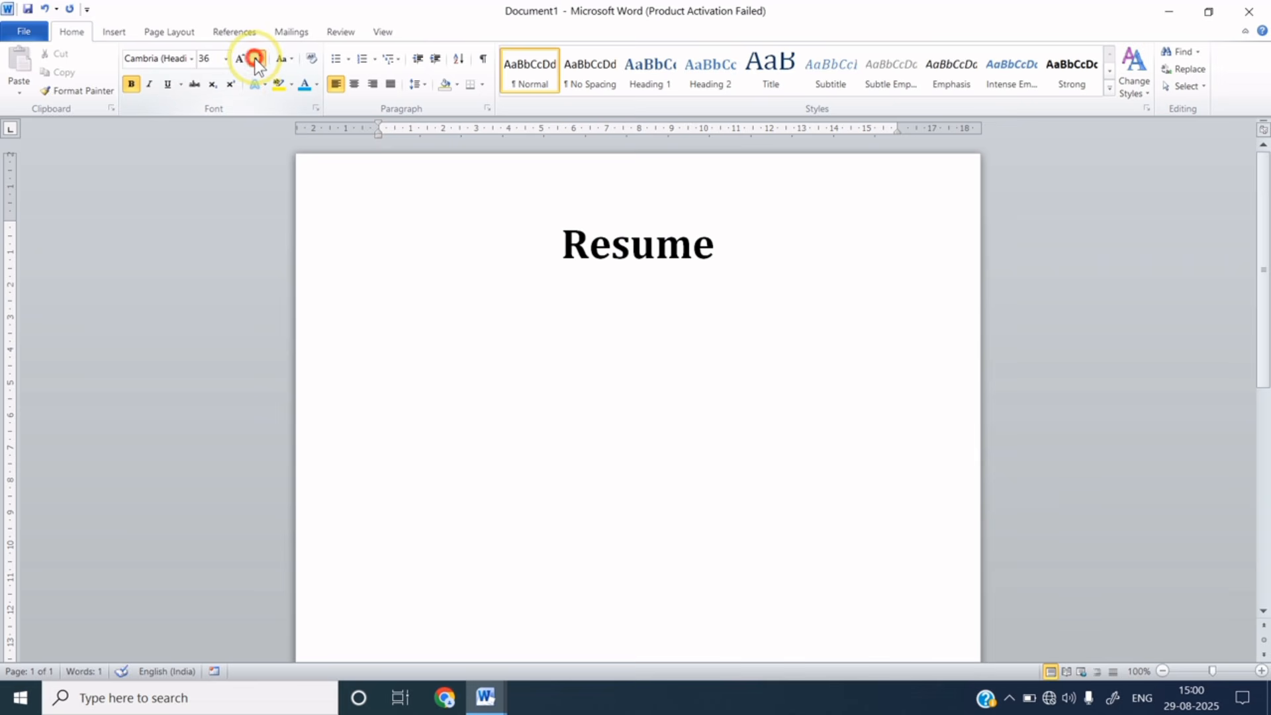
{"action": "left_click", "coordinate": [259, 59]}
{"action": "left_click", "coordinate": [259, 59]}
{"action": "left_click", "coordinate": [259, 59]}
{"action": "left_click", "coordinate": [259, 59]}
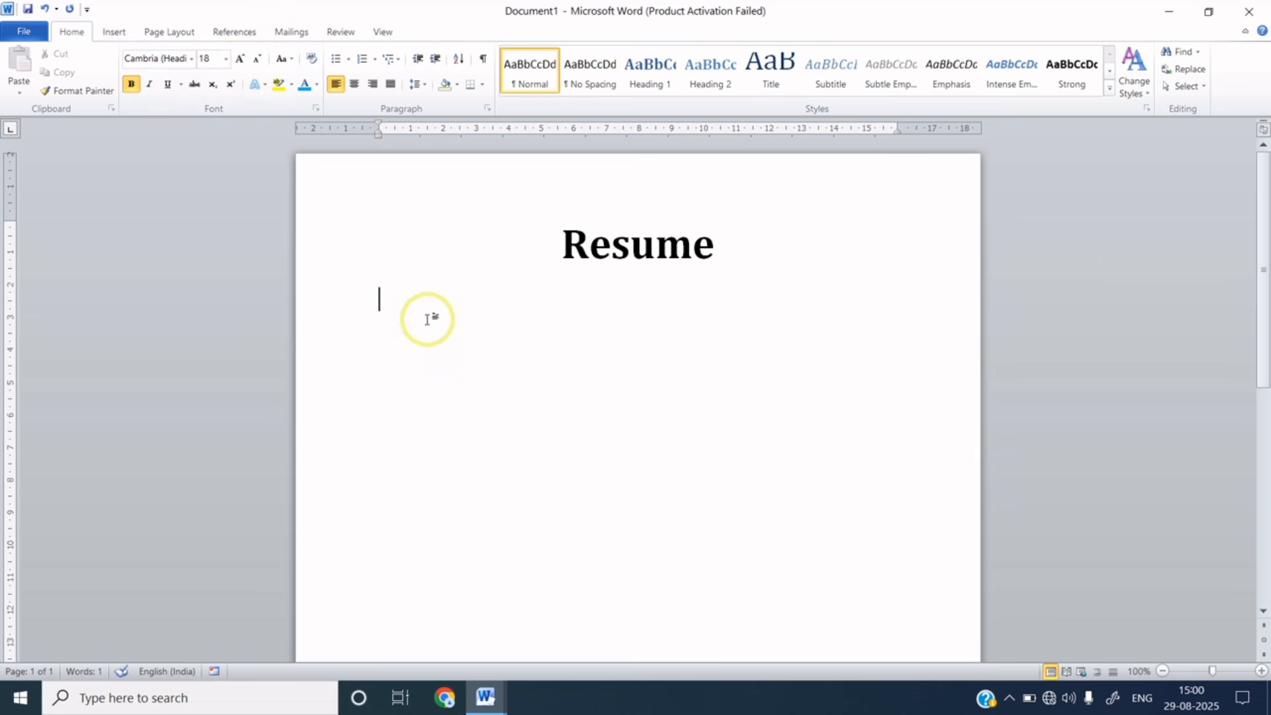
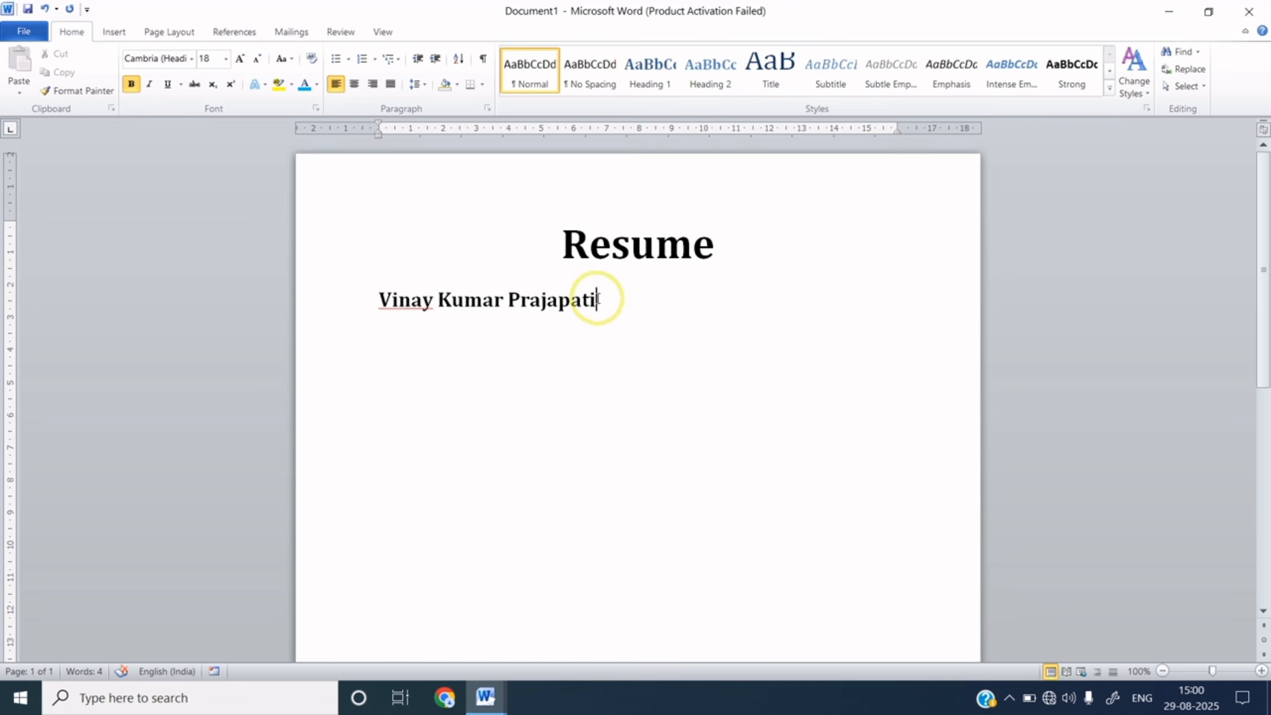
- Colour the name blue and shift its left indent further into the margin
{"action": "left_click_drag", "start_coordinate": [597, 298], "coordinate": [378, 309]}
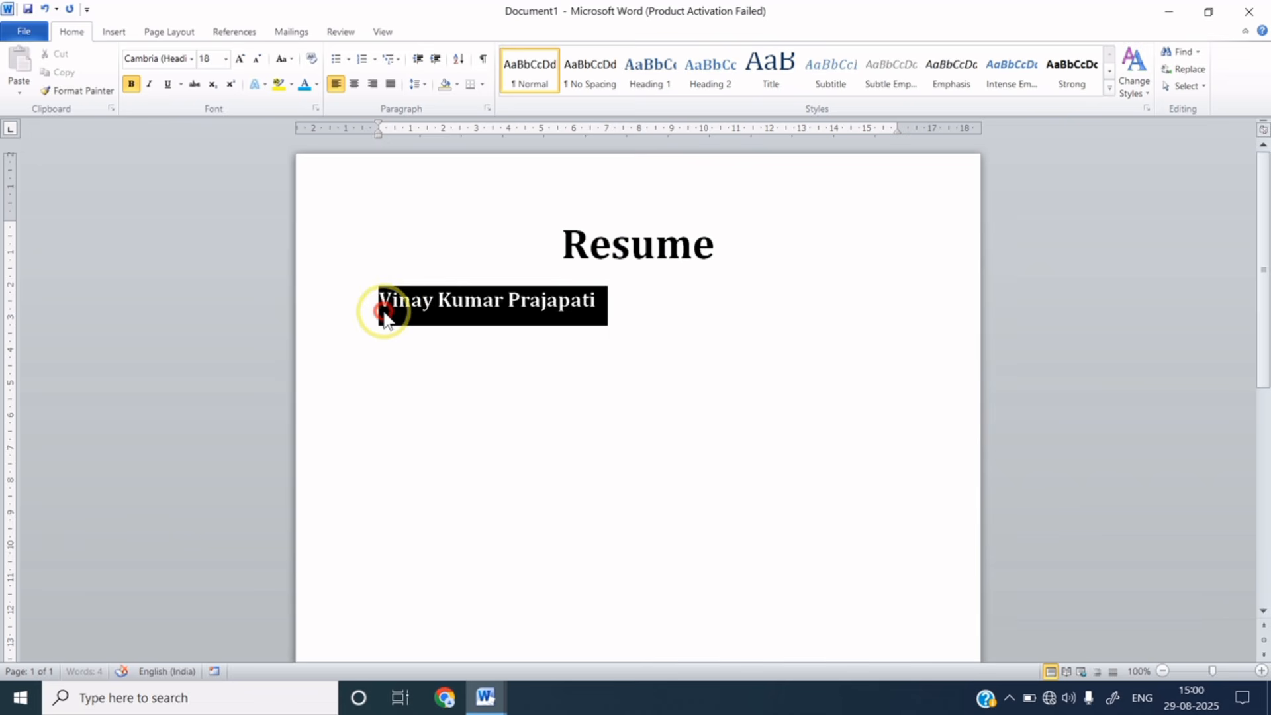
{"action": "left_click", "coordinate": [317, 84]}
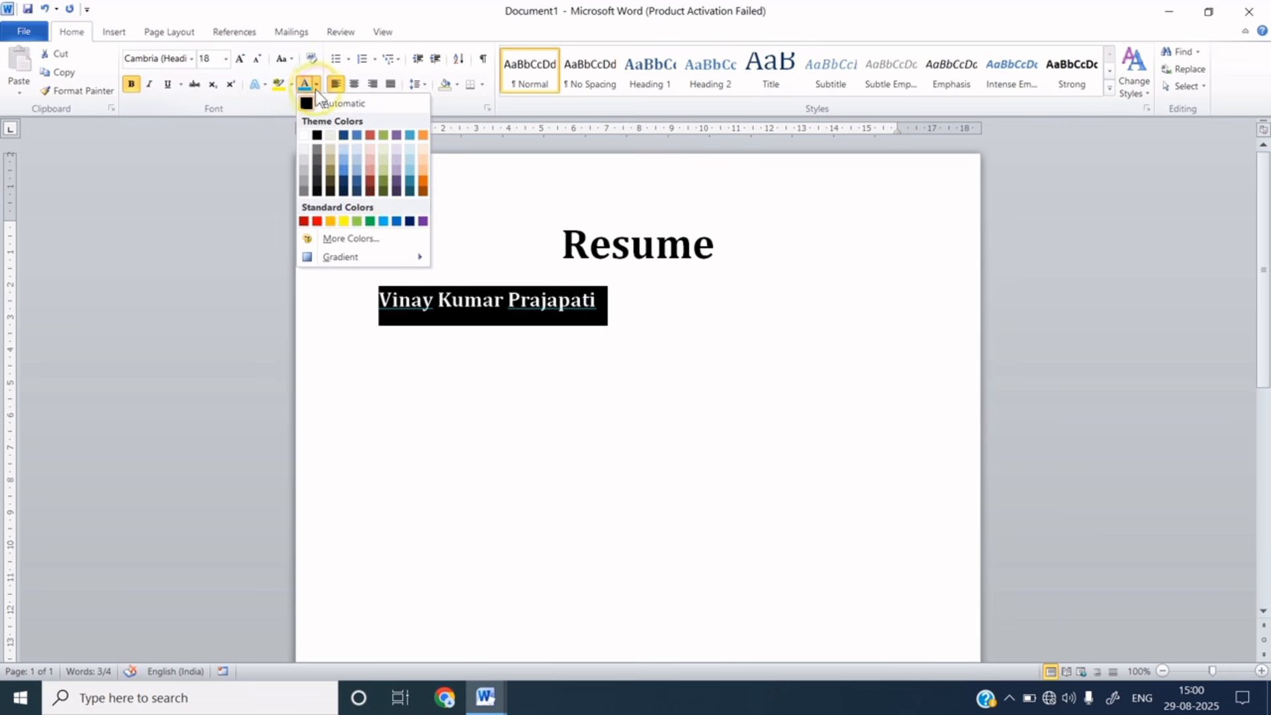
{"action": "left_click", "coordinate": [396, 221]}
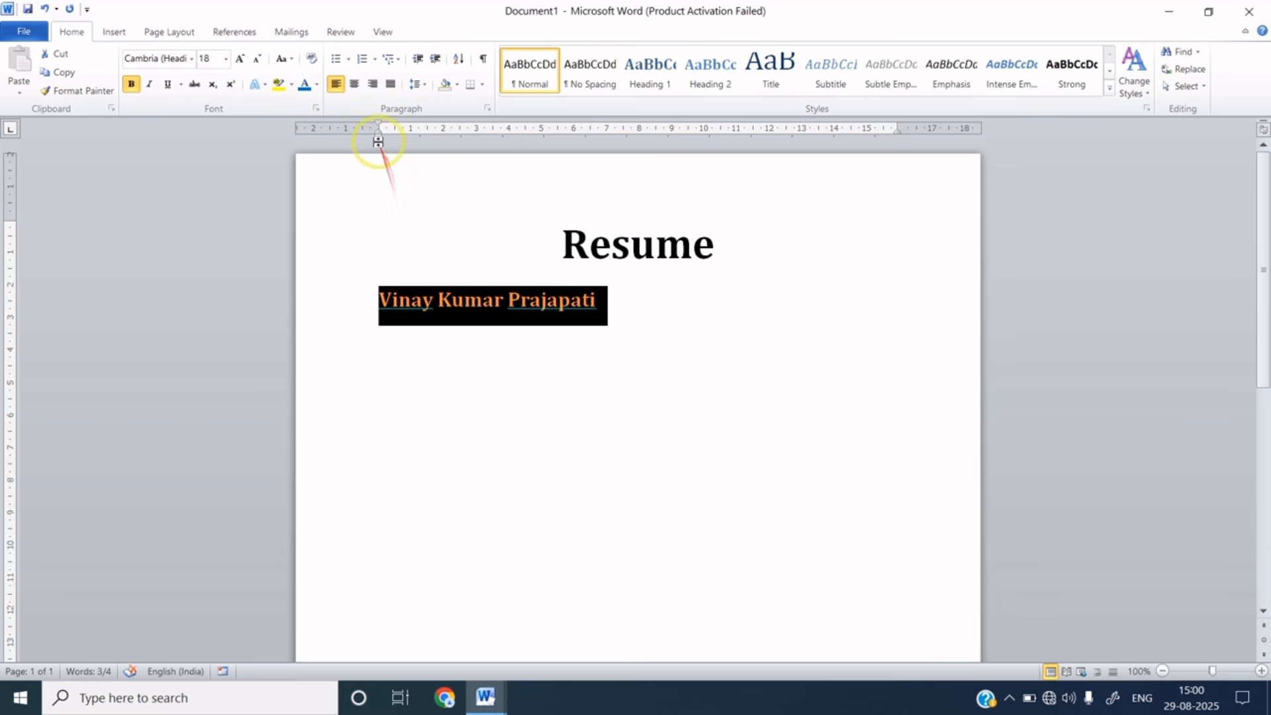
{"action": "left_click_drag", "start_coordinate": [379, 135], "coordinate": [351, 138]}
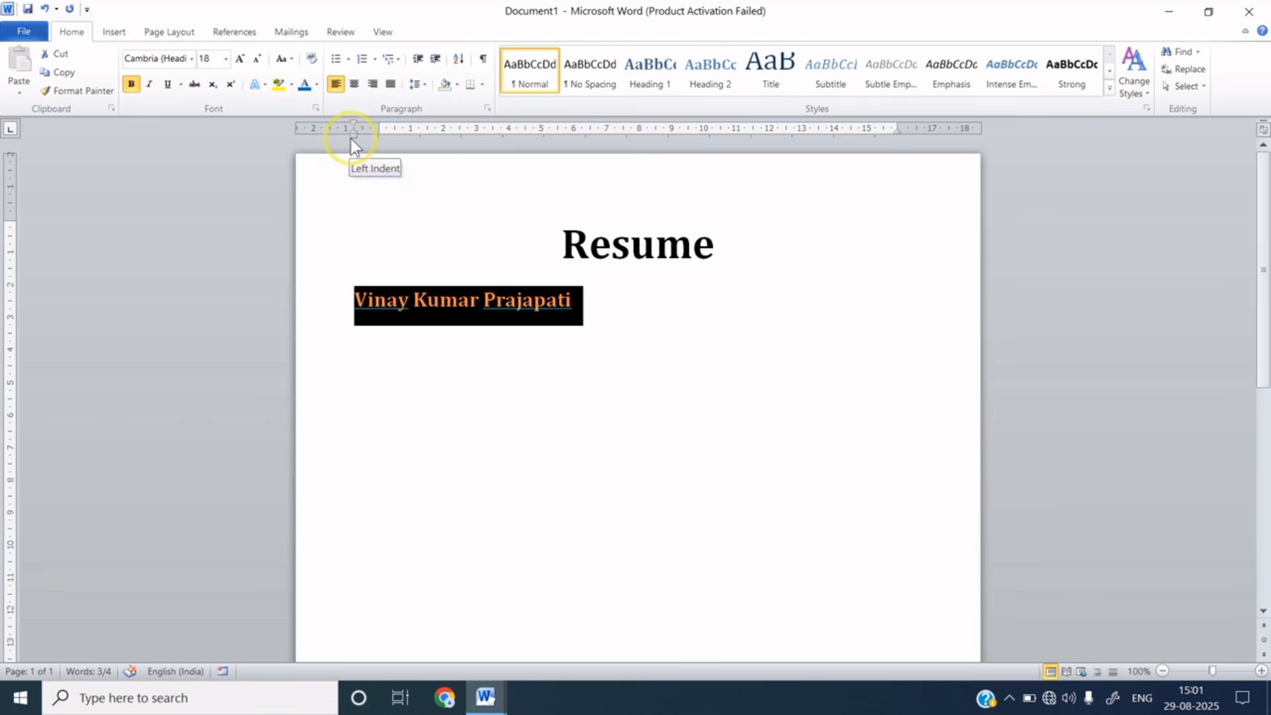
{"action": "left_click", "coordinate": [506, 308]}
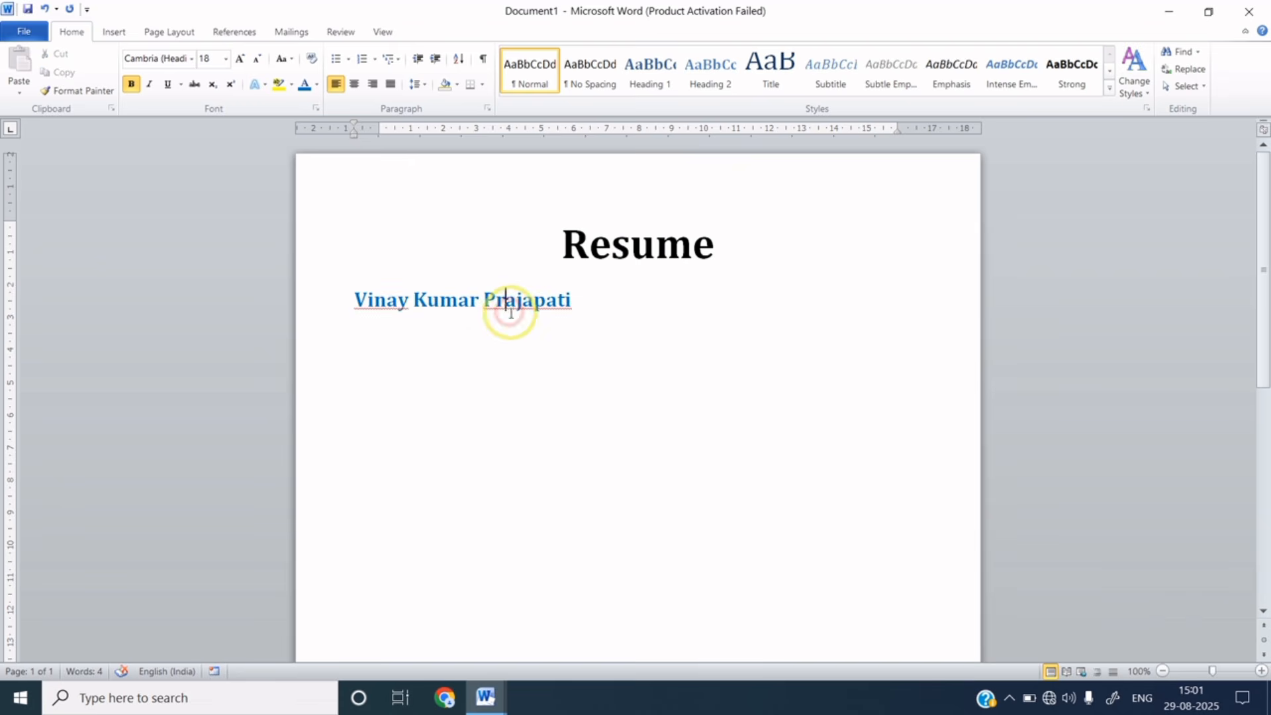
{"action": "left_click", "coordinate": [573, 301]}
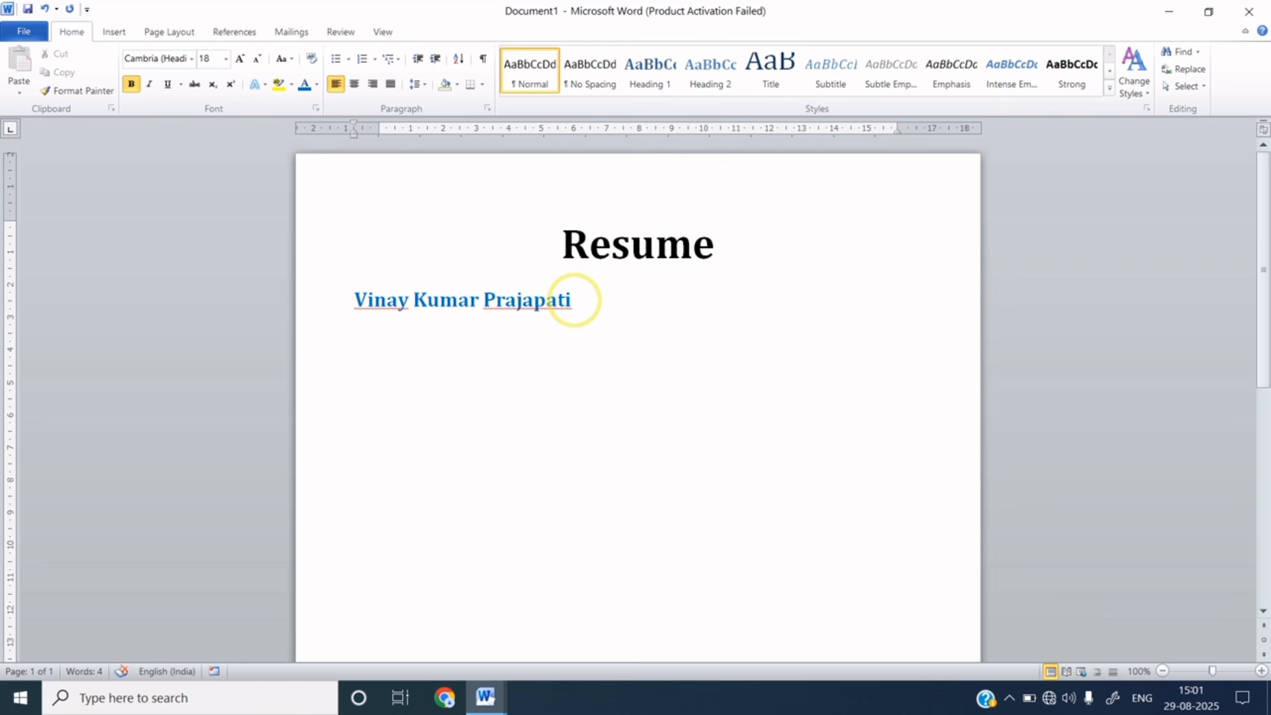
- Add an 'Address' heading in black text and start a new line below it
{"action": "type", "text": "Address"}
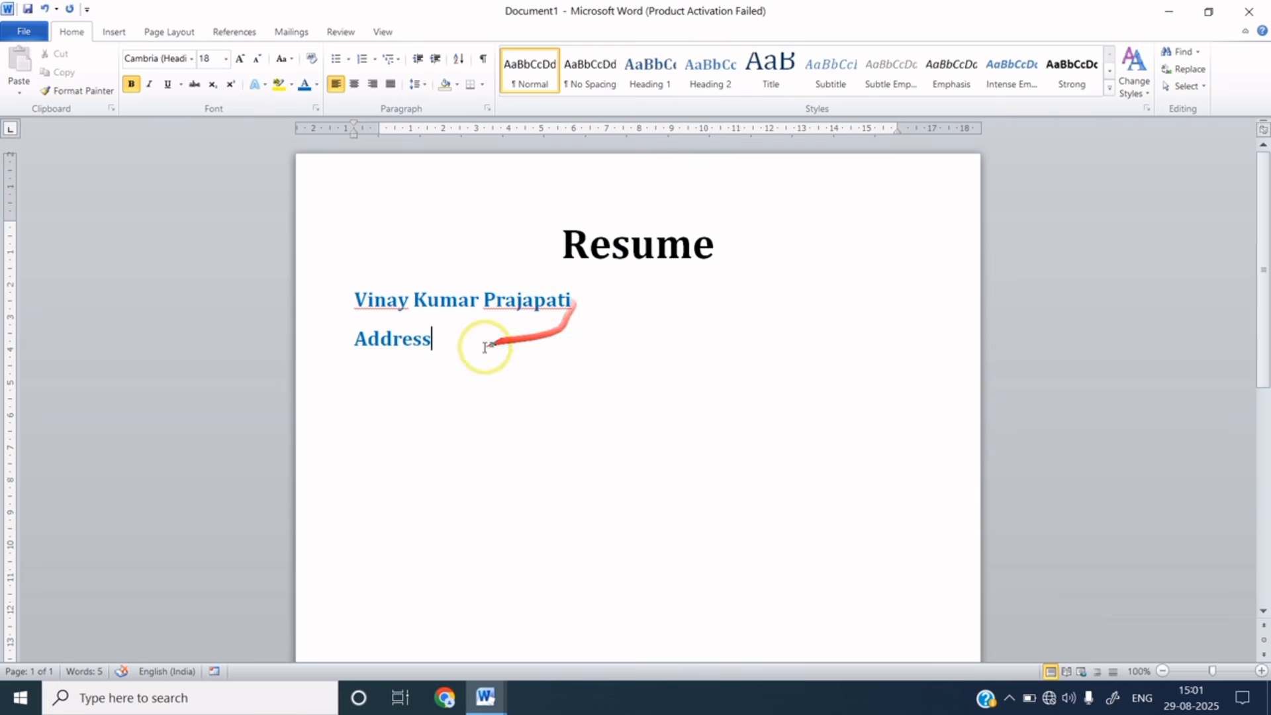
{"action": "left_click_drag", "start_coordinate": [432, 340], "coordinate": [346, 343]}
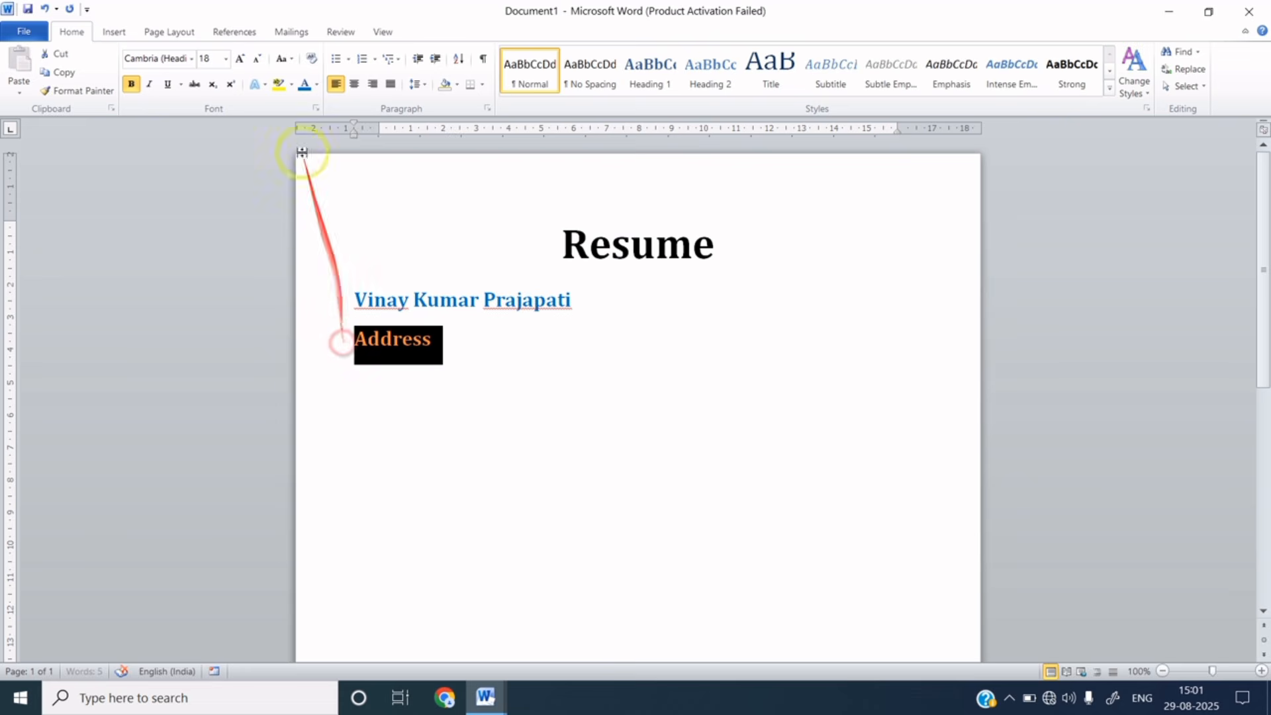
{"action": "left_click", "coordinate": [317, 87]}
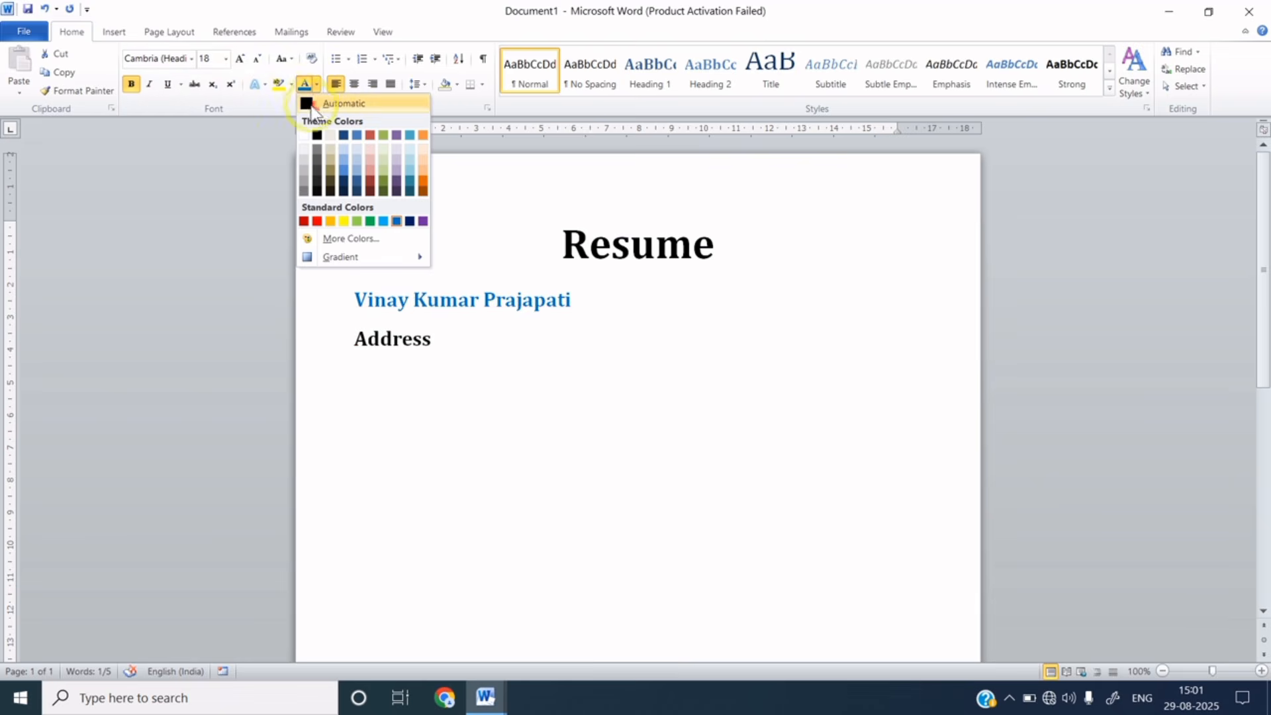
{"action": "left_click", "coordinate": [318, 102]}
{"action": "left_click", "coordinate": [437, 343]}
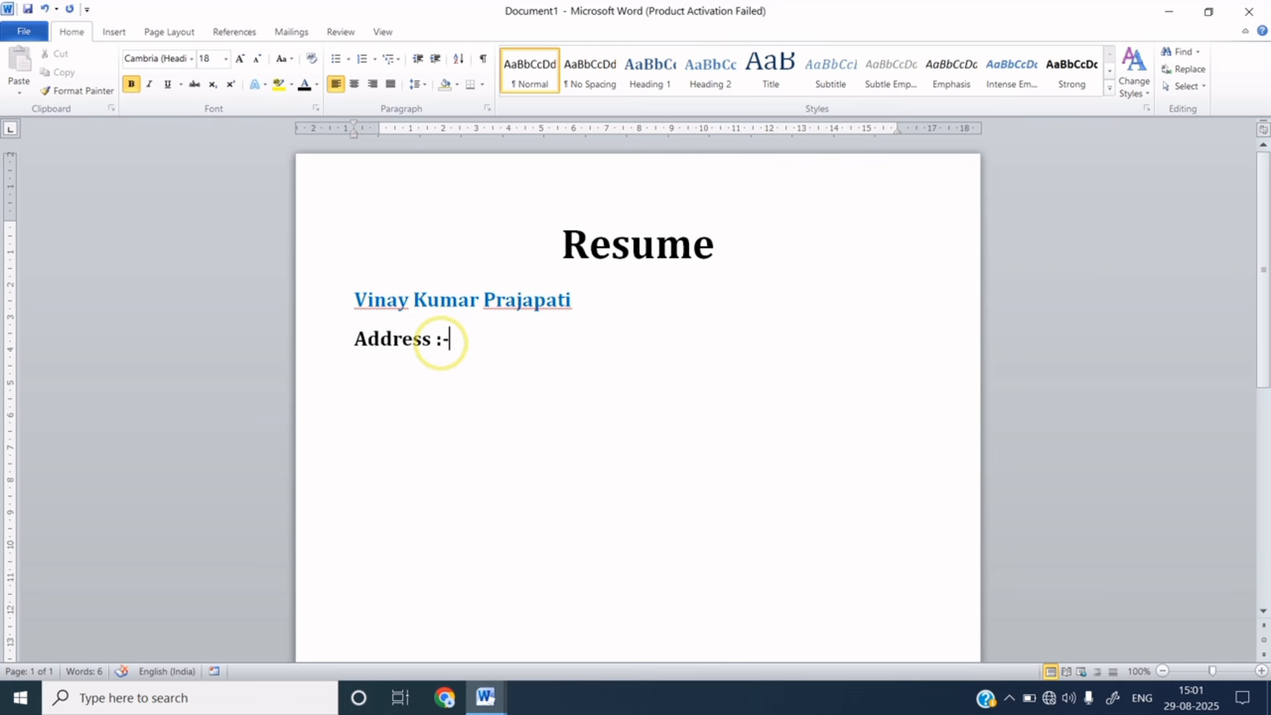
{"action": "key", "text": "Return"}
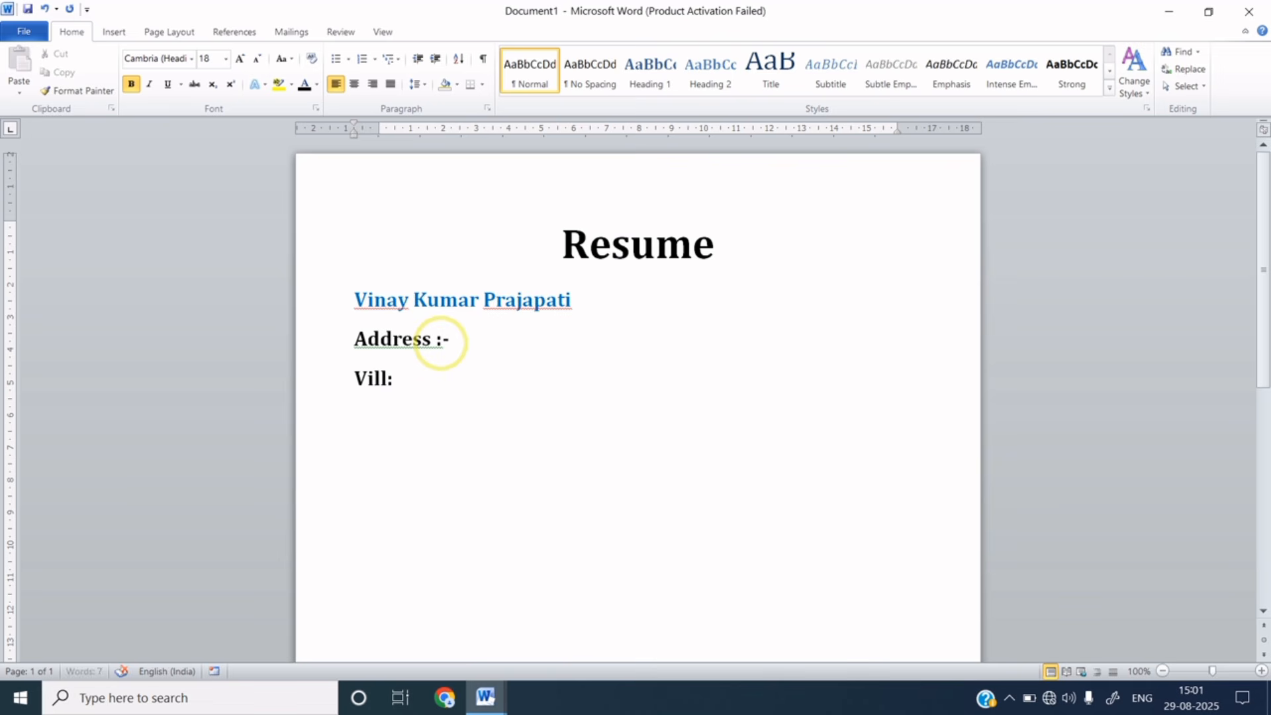
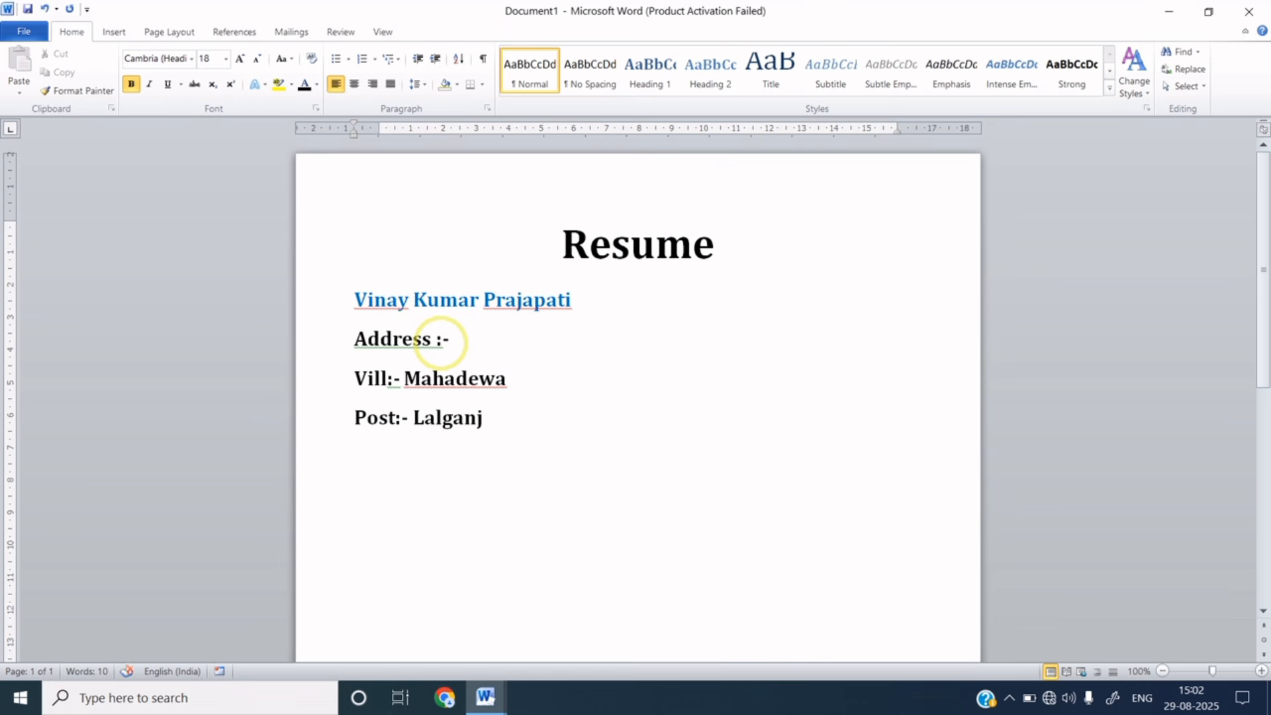
{"action": "key", "text": "Return"}
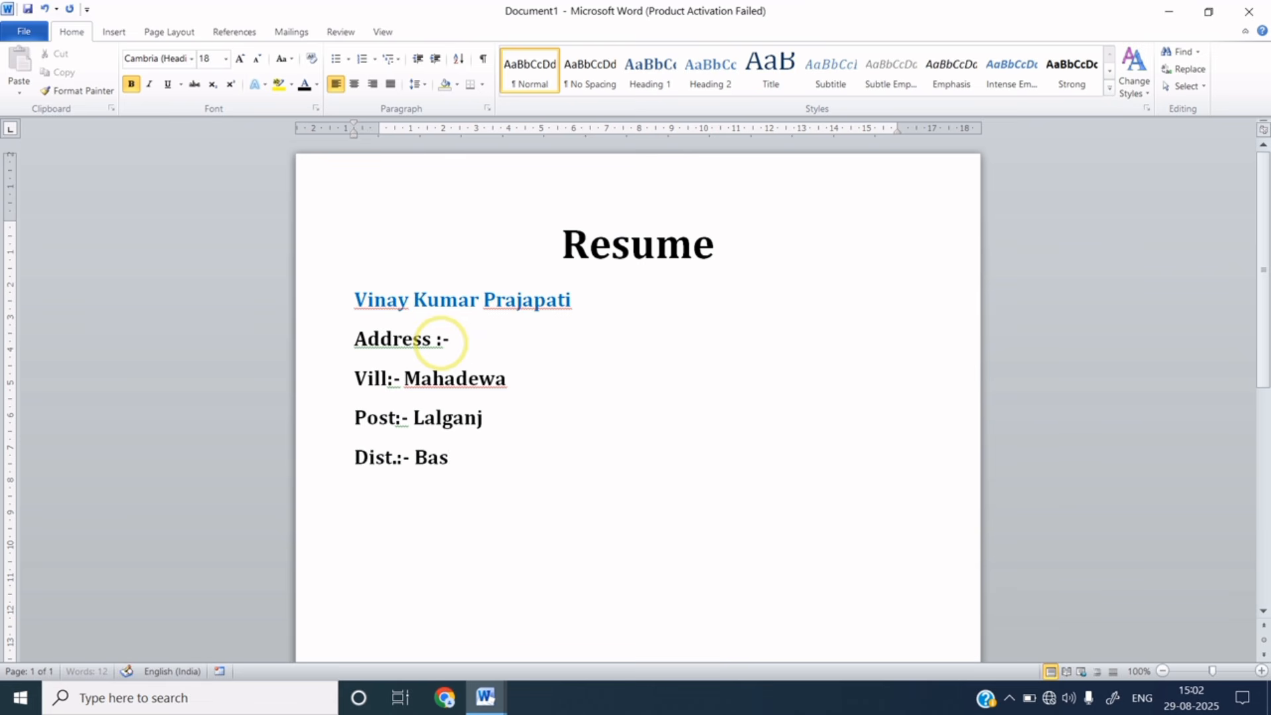
{"action": "key", "text": "Return"}
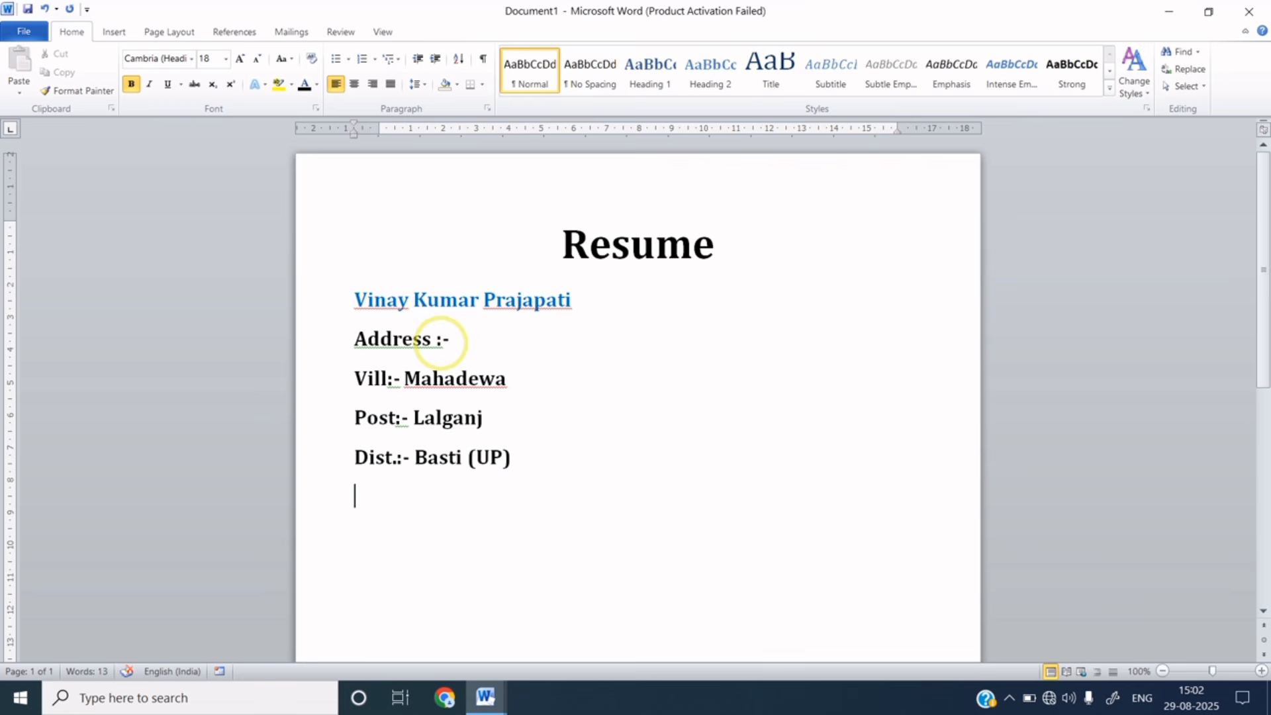
{"action": "type", "text": "Contact"}
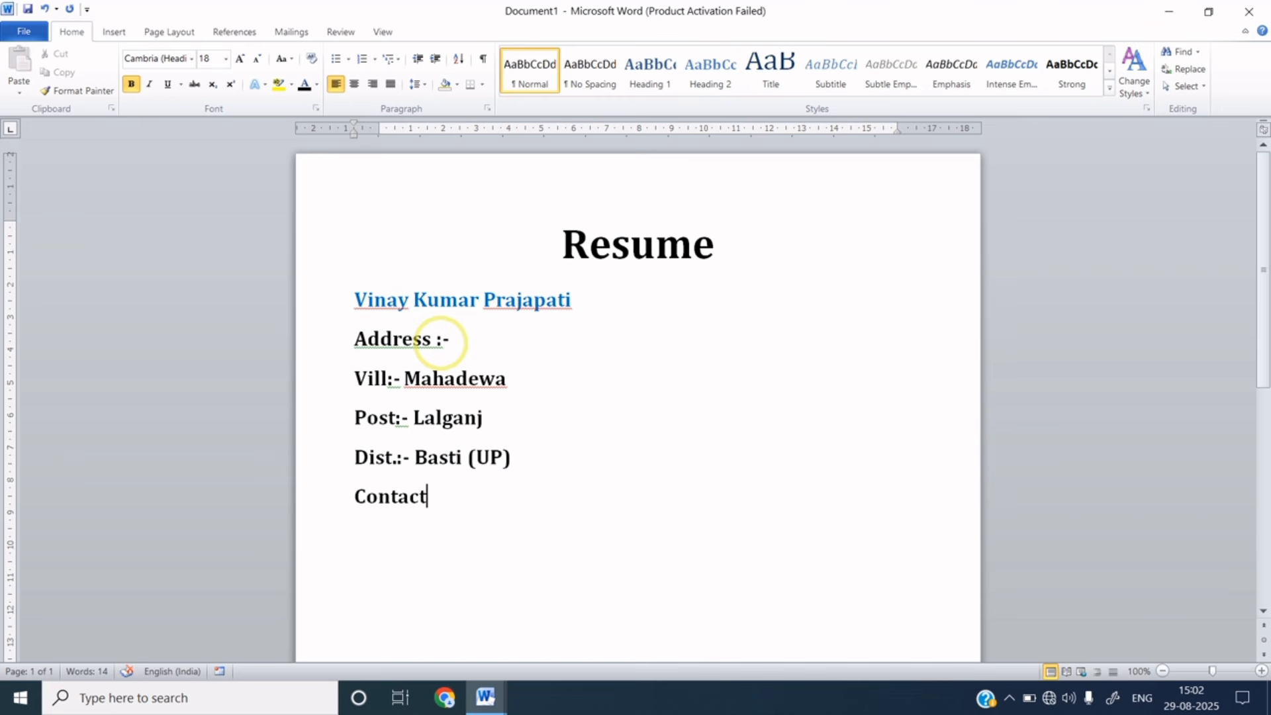
{"action": "type", "text": ":- 8567XXXXXX"}
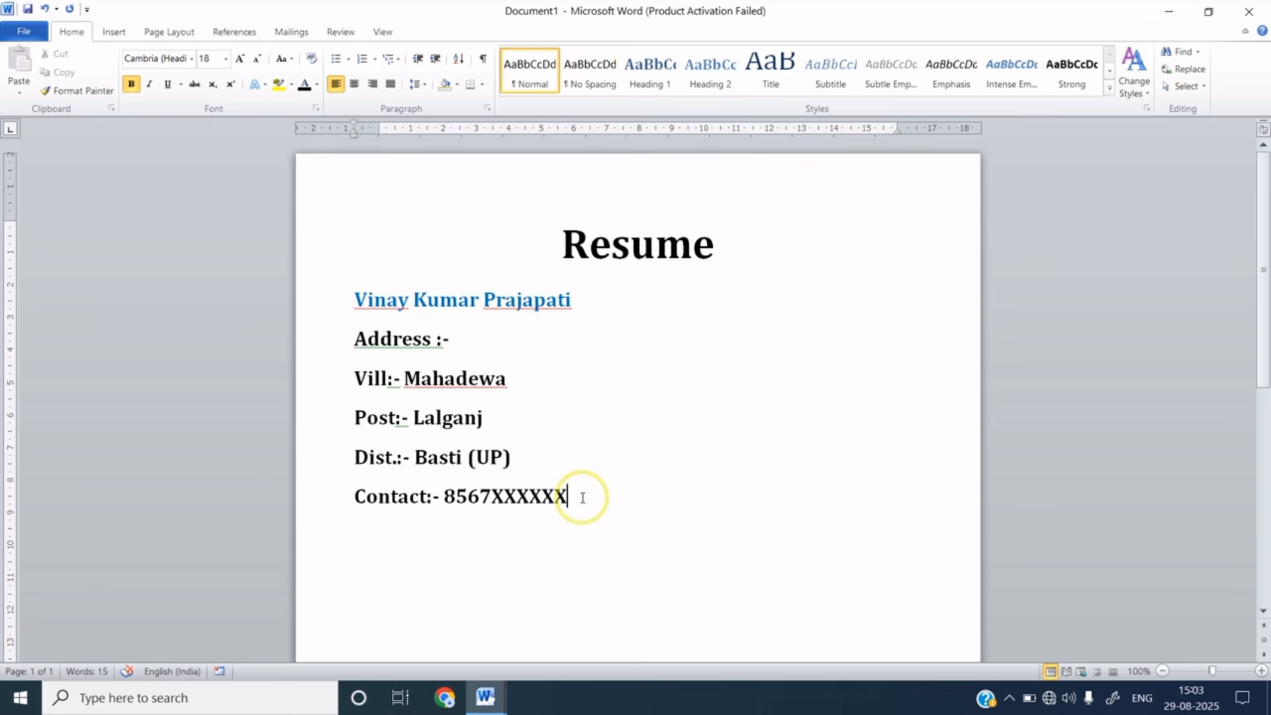
- Add an 'Email id:-' line with the person's email address coloured light blue
{"action": "key", "text": "Return"}
{"action": "type", "text": "Email id"}
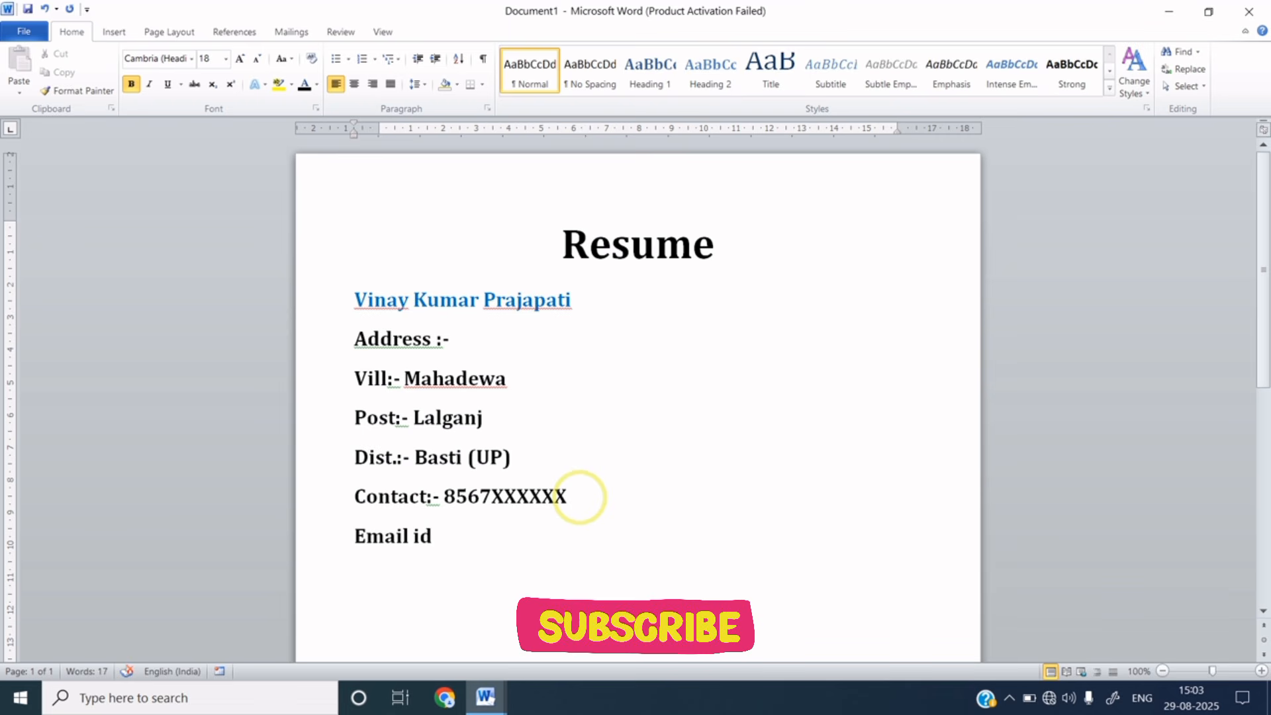
{"action": "type", "text": ":"}
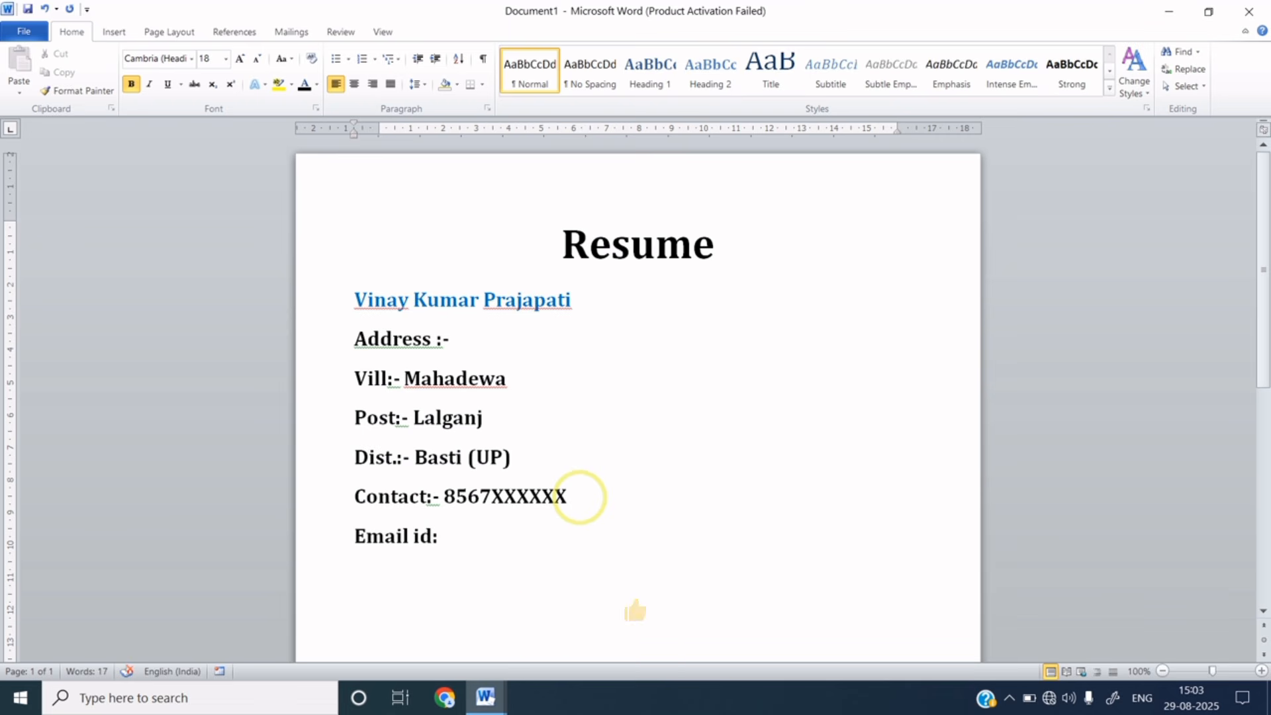
{"action": "type", "text": "-"}
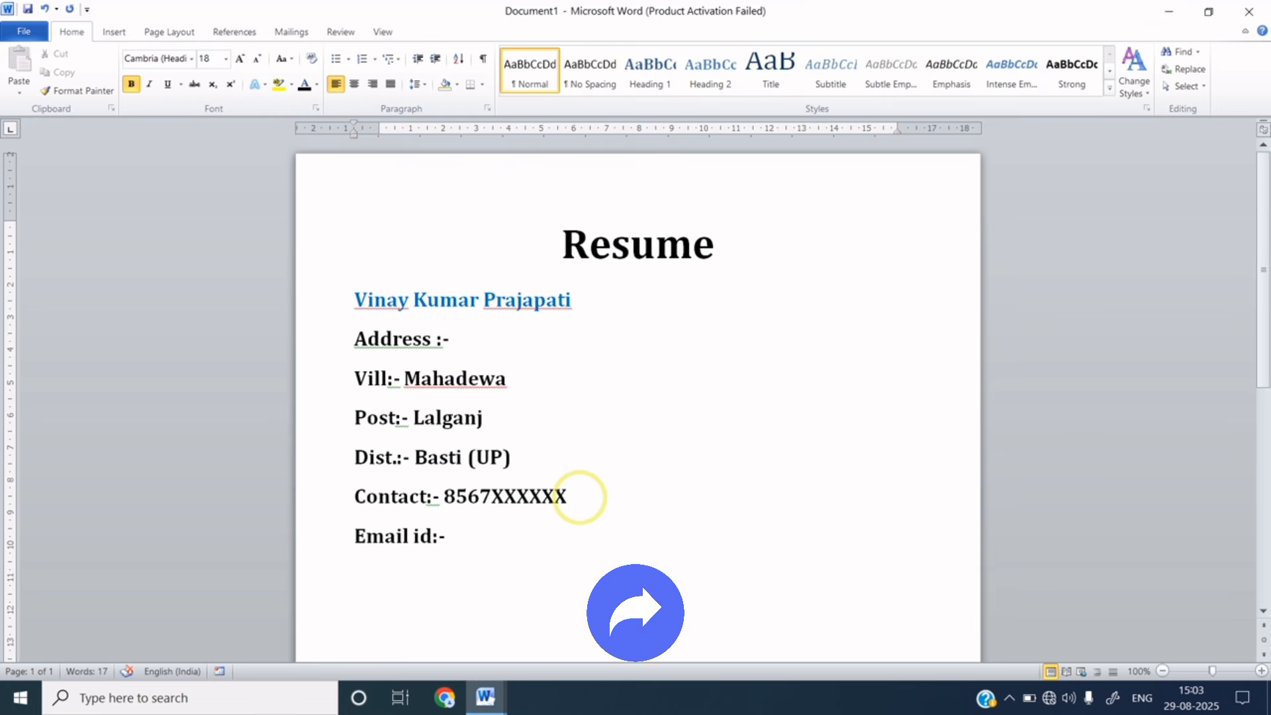
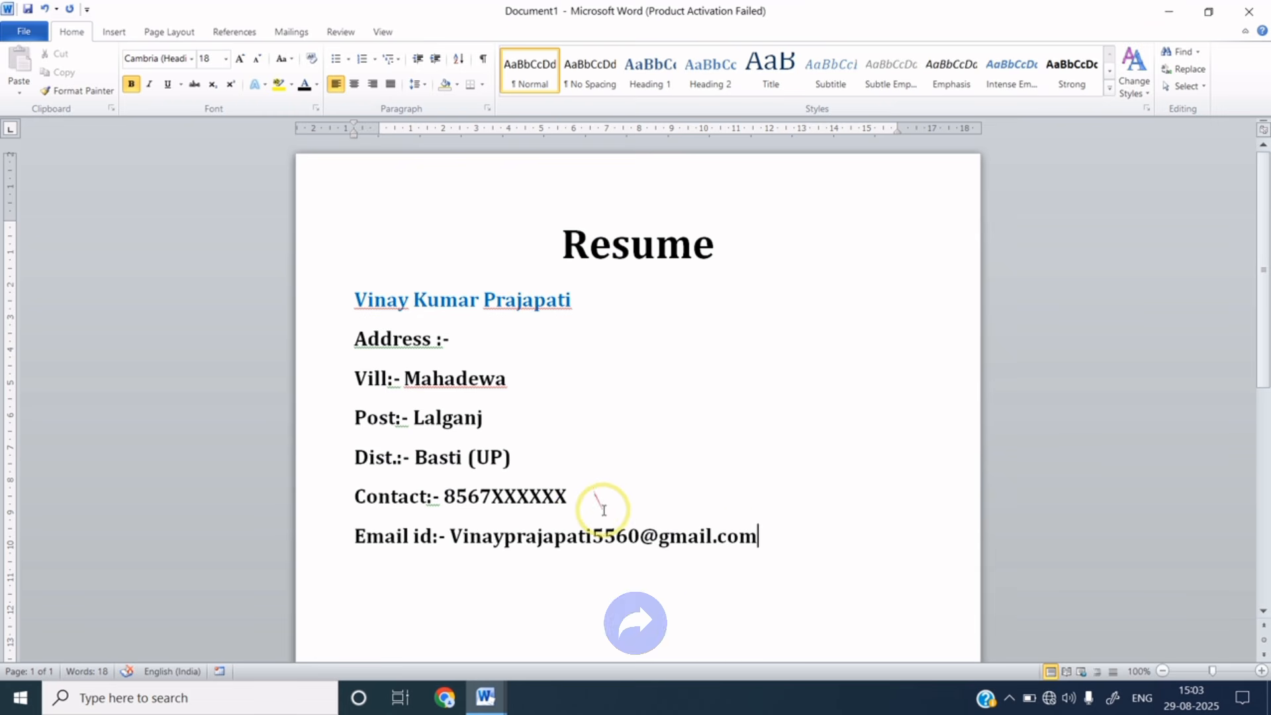
{"action": "left_click", "coordinate": [753, 538]}
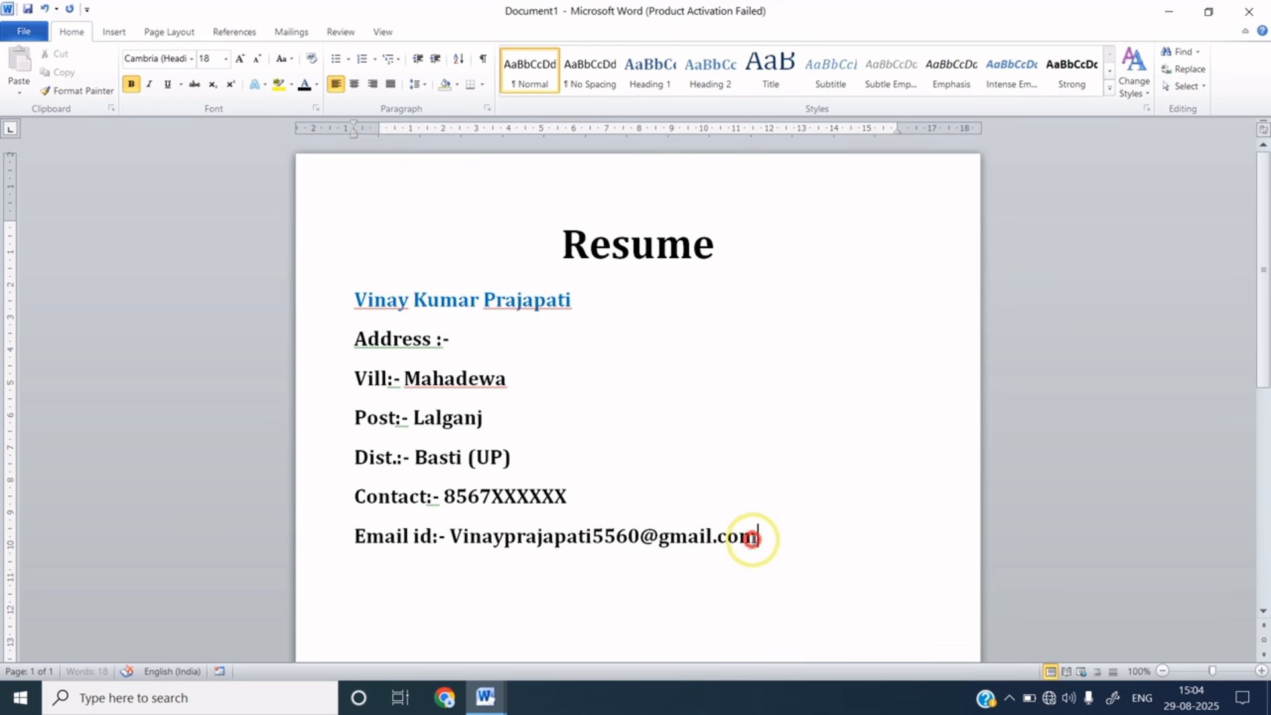
{"action": "left_click_drag", "start_coordinate": [752, 538], "coordinate": [595, 534]}
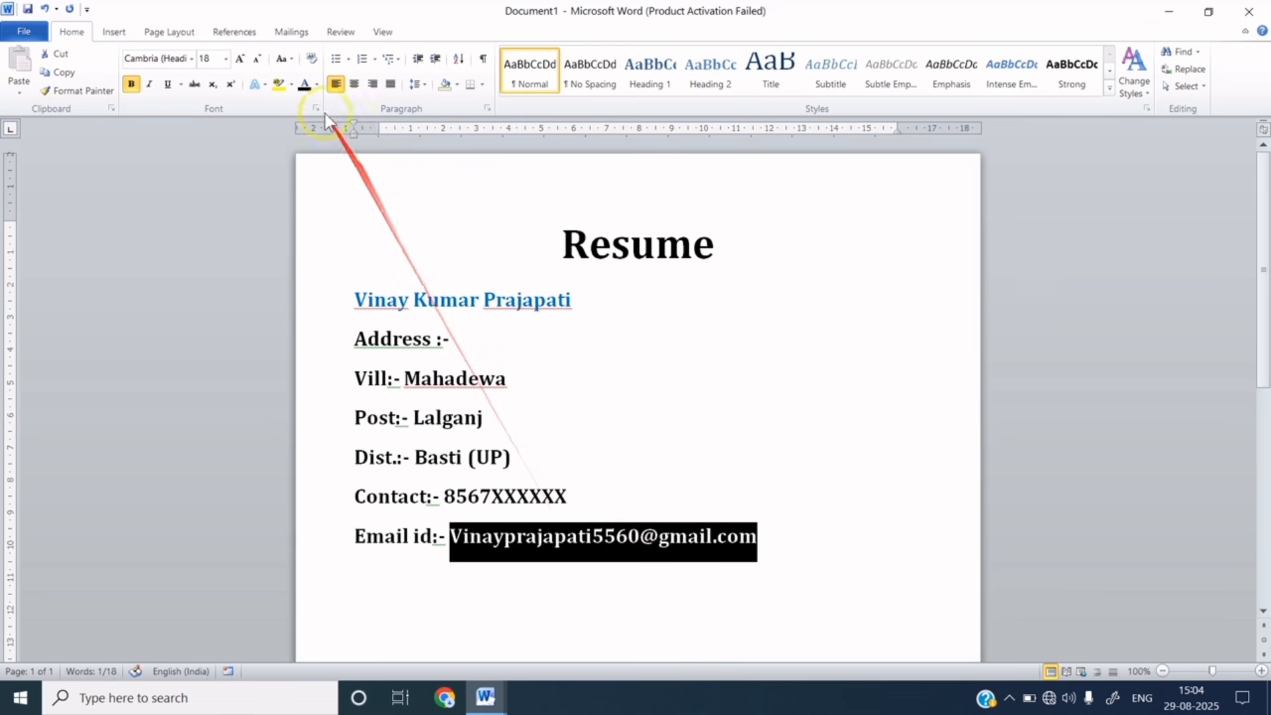
{"action": "left_click", "coordinate": [316, 85]}
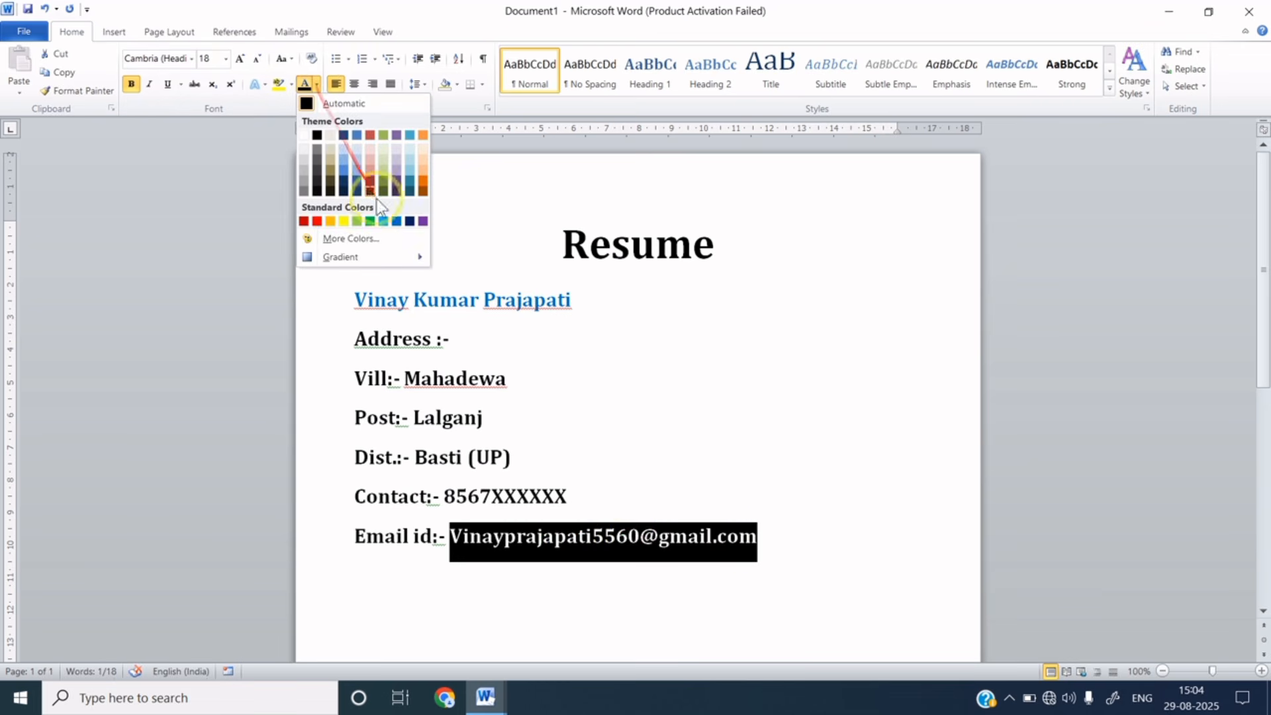
{"action": "left_click", "coordinate": [384, 219]}
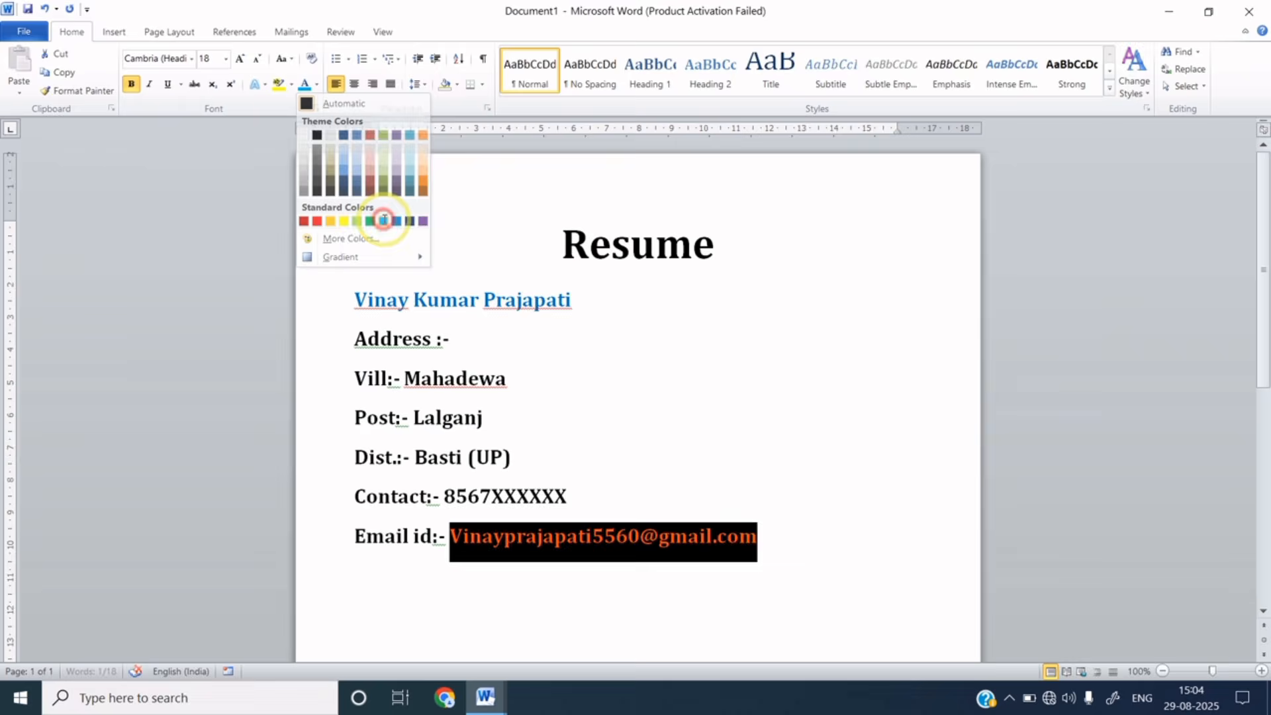
{"action": "left_click", "coordinate": [589, 486]}
- Apply single 1.0 line spacing to the lines from the name through the email
{"action": "left_click_drag", "start_coordinate": [352, 298], "coordinate": [749, 556]}
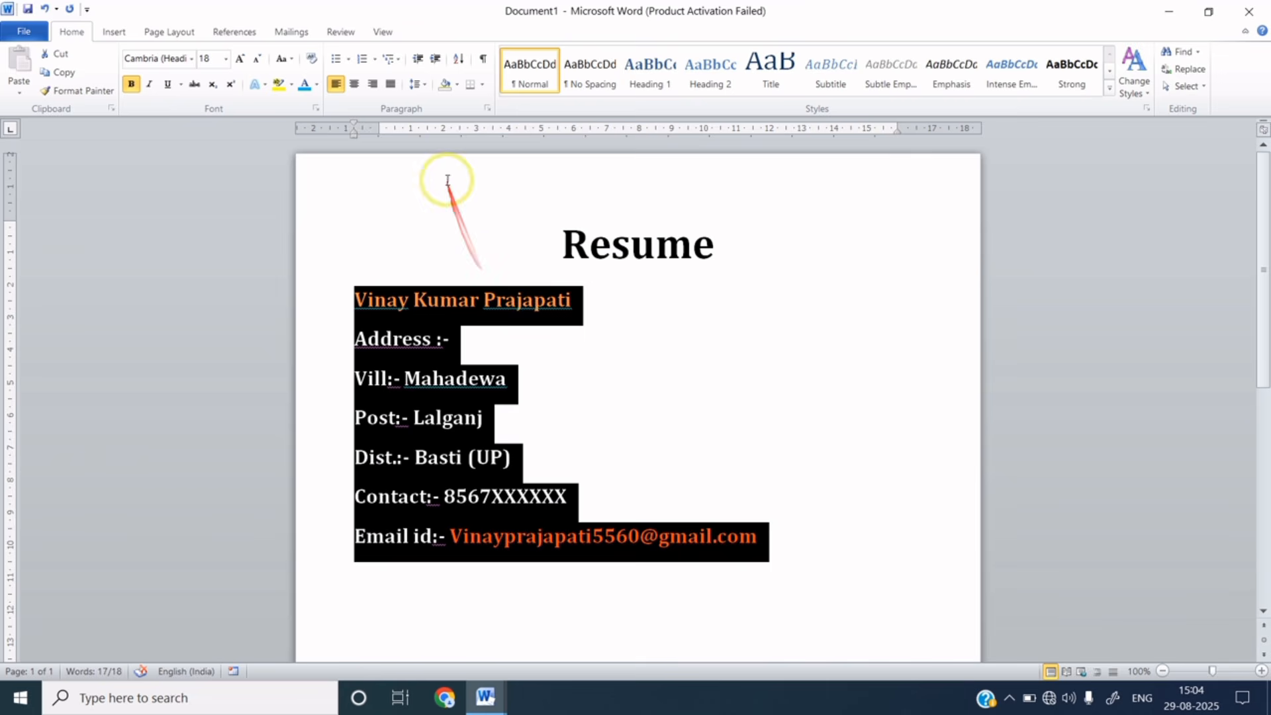
{"action": "left_click", "coordinate": [423, 90]}
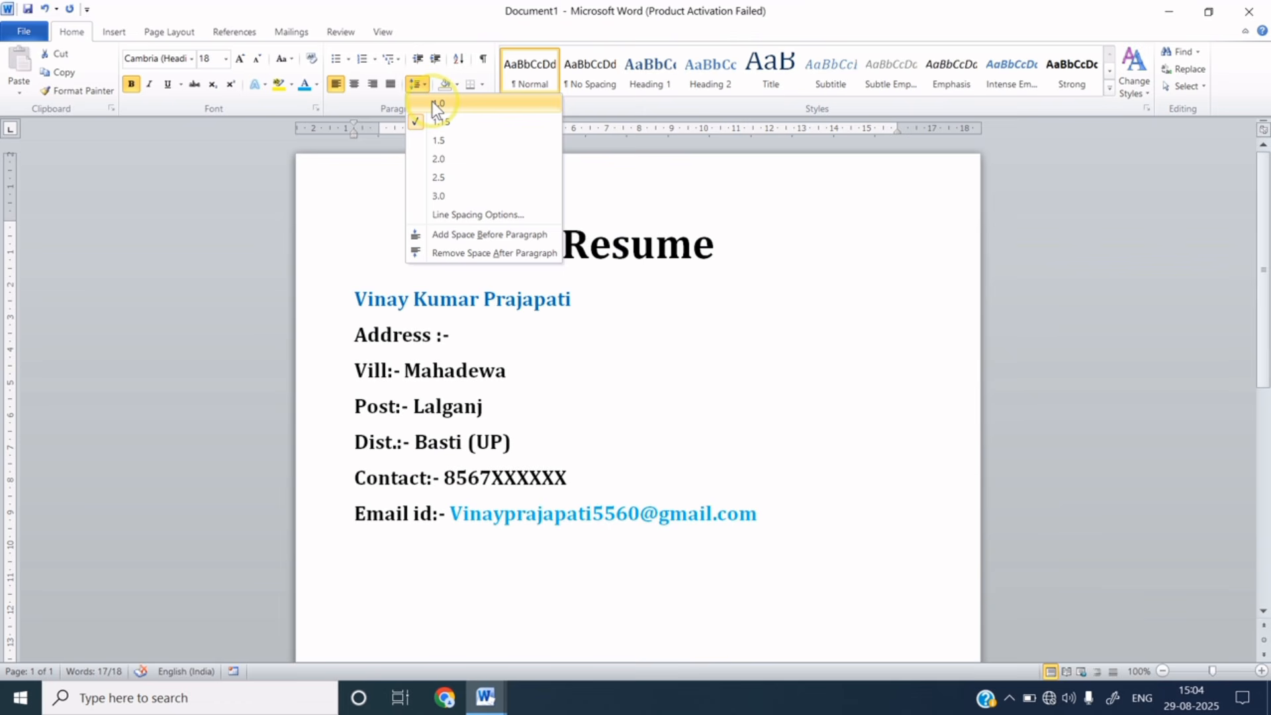
{"action": "left_click", "coordinate": [432, 103]}
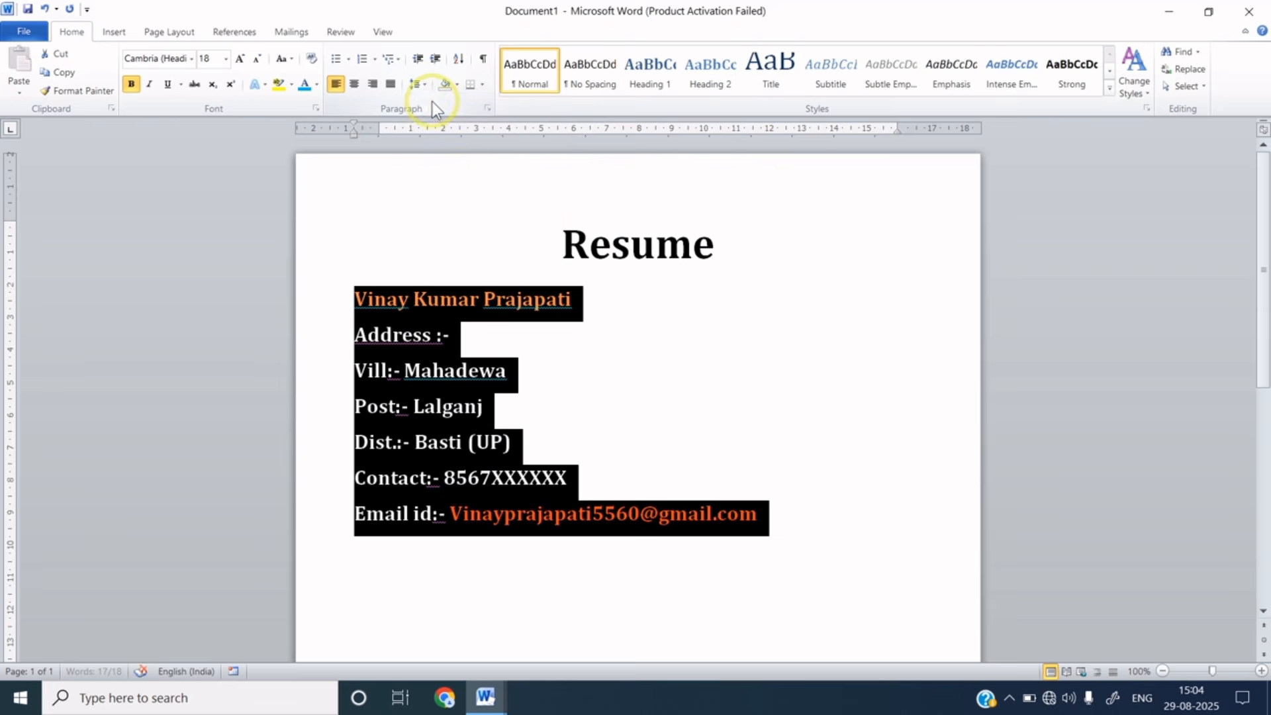
{"action": "left_click", "coordinate": [662, 442]}
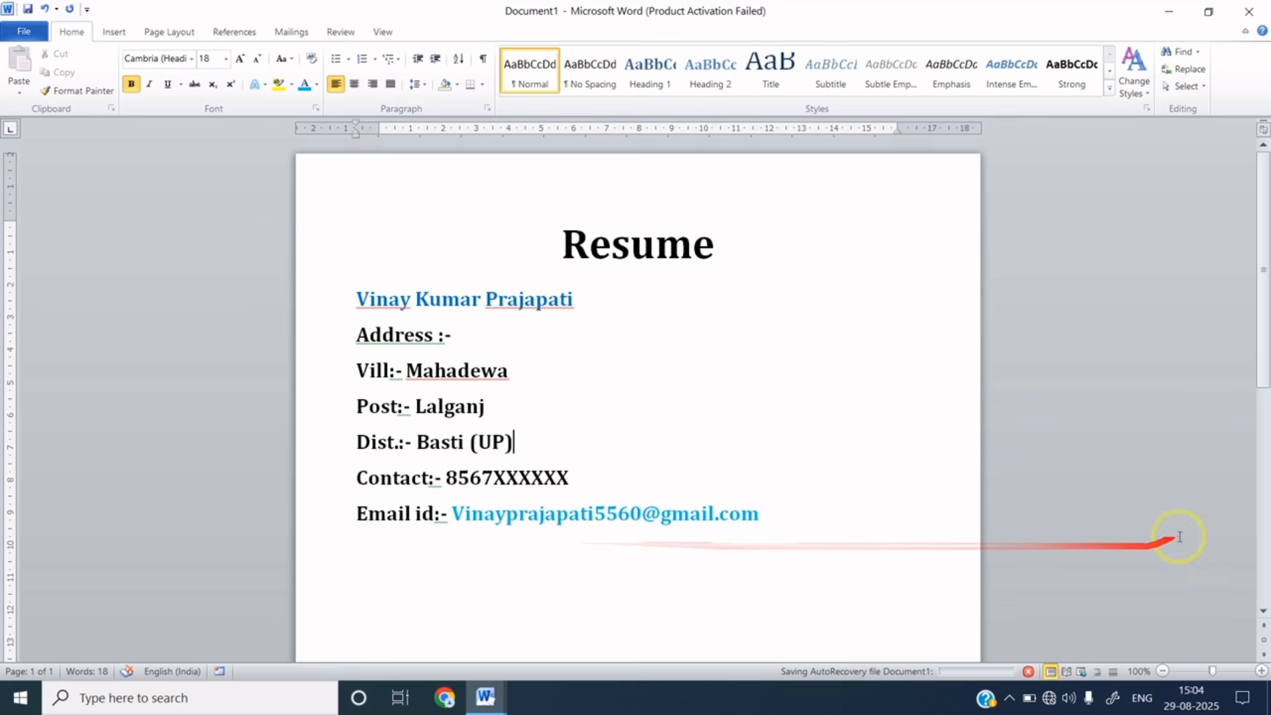
- Shrink the name-through-email lines to 14 pt
{"action": "left_click", "coordinate": [1261, 614]}
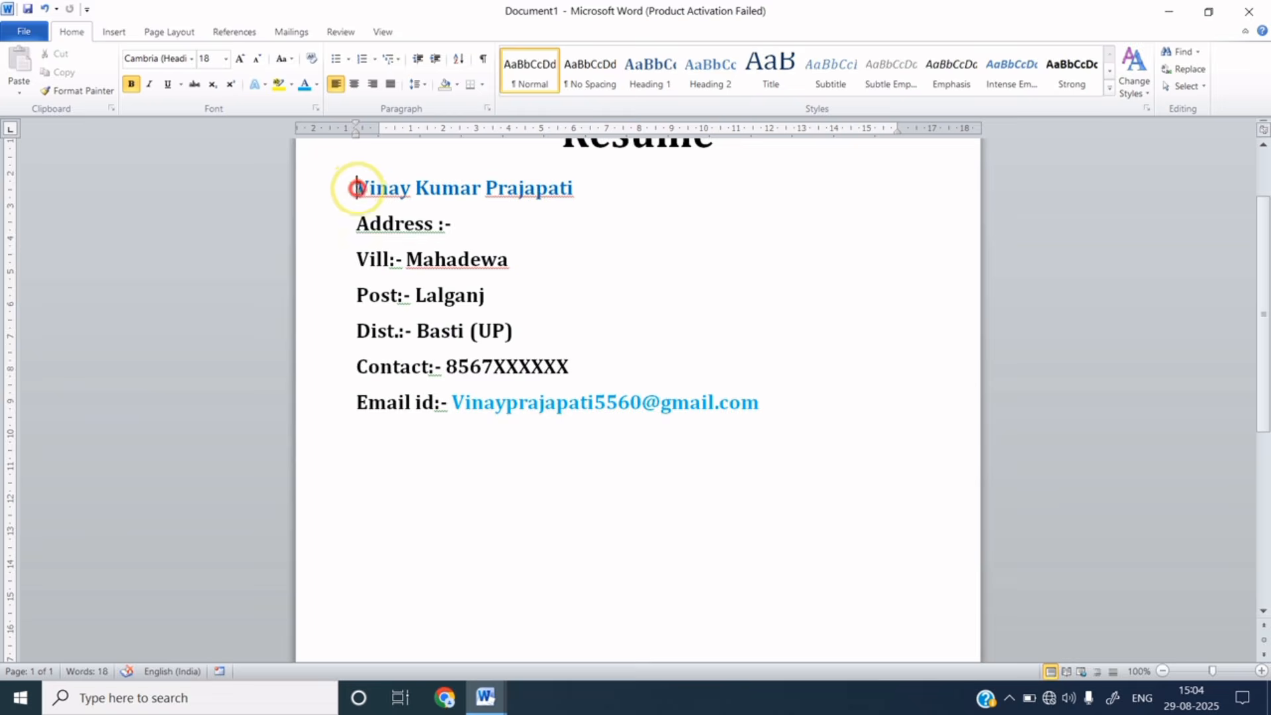
{"action": "left_click_drag", "start_coordinate": [354, 188], "coordinate": [762, 398]}
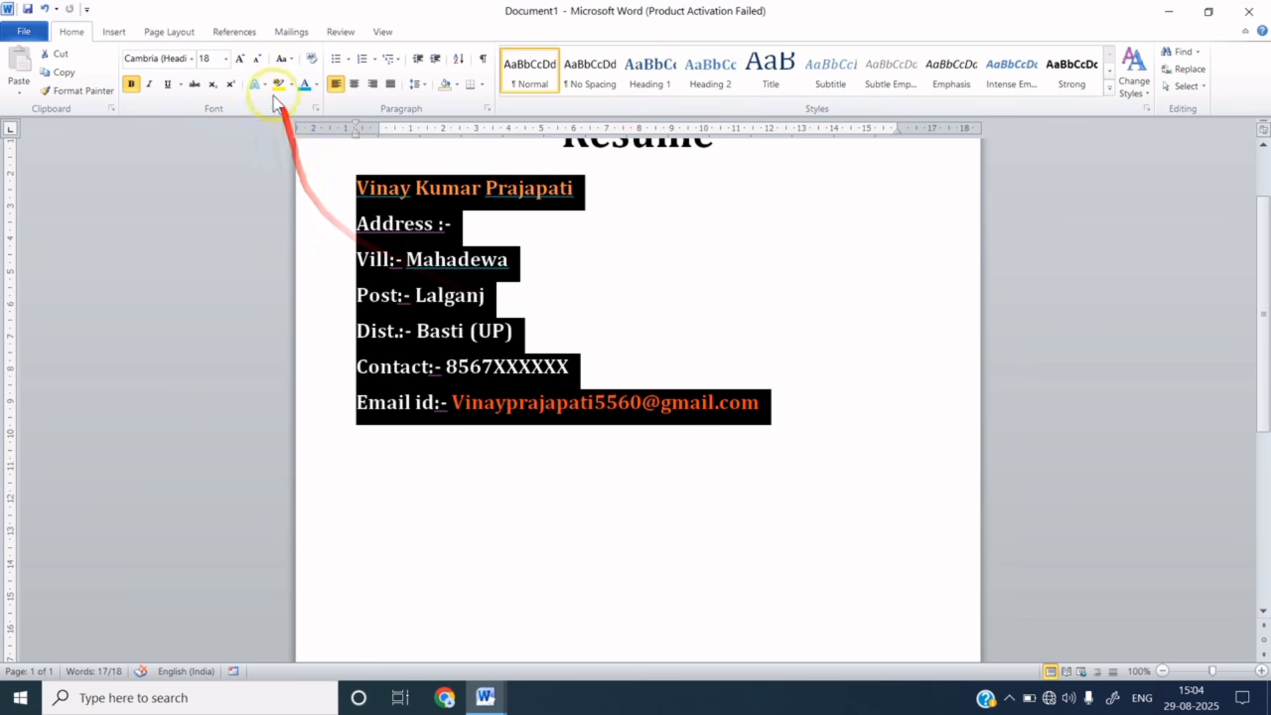
{"action": "left_click", "coordinate": [256, 59]}
{"action": "left_click", "coordinate": [256, 60]}
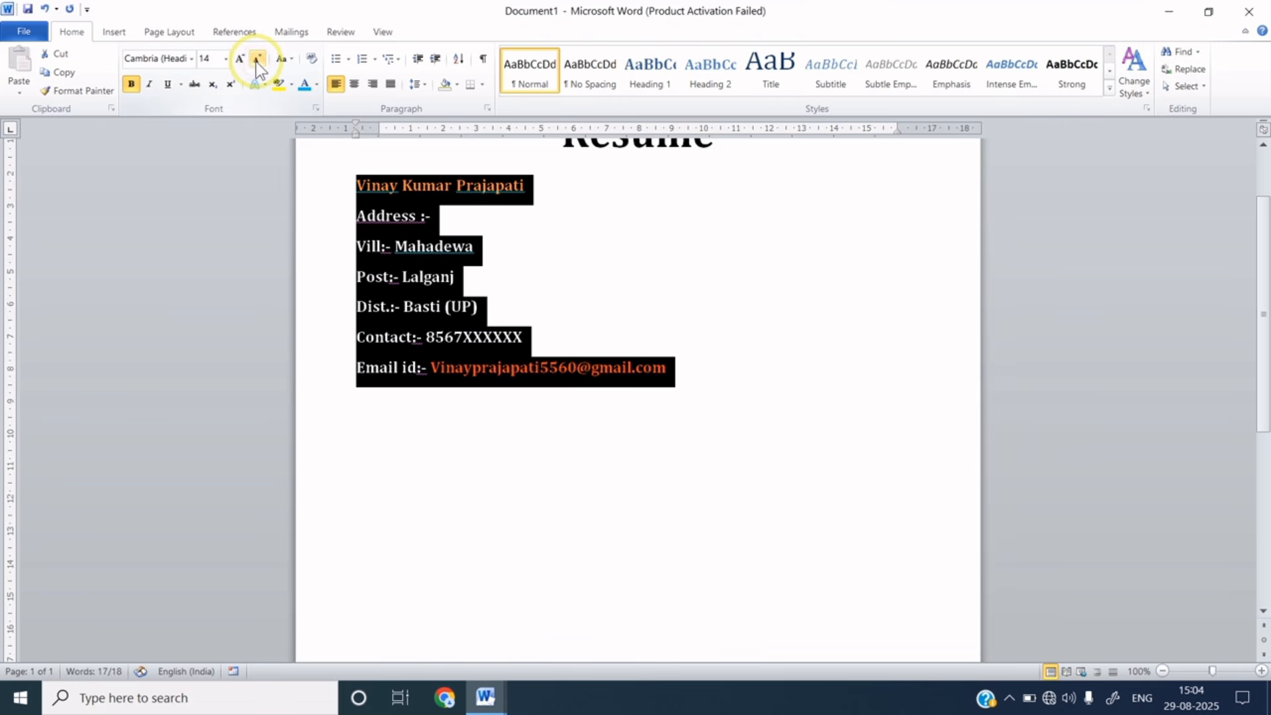
{"action": "left_click", "coordinate": [682, 365]}
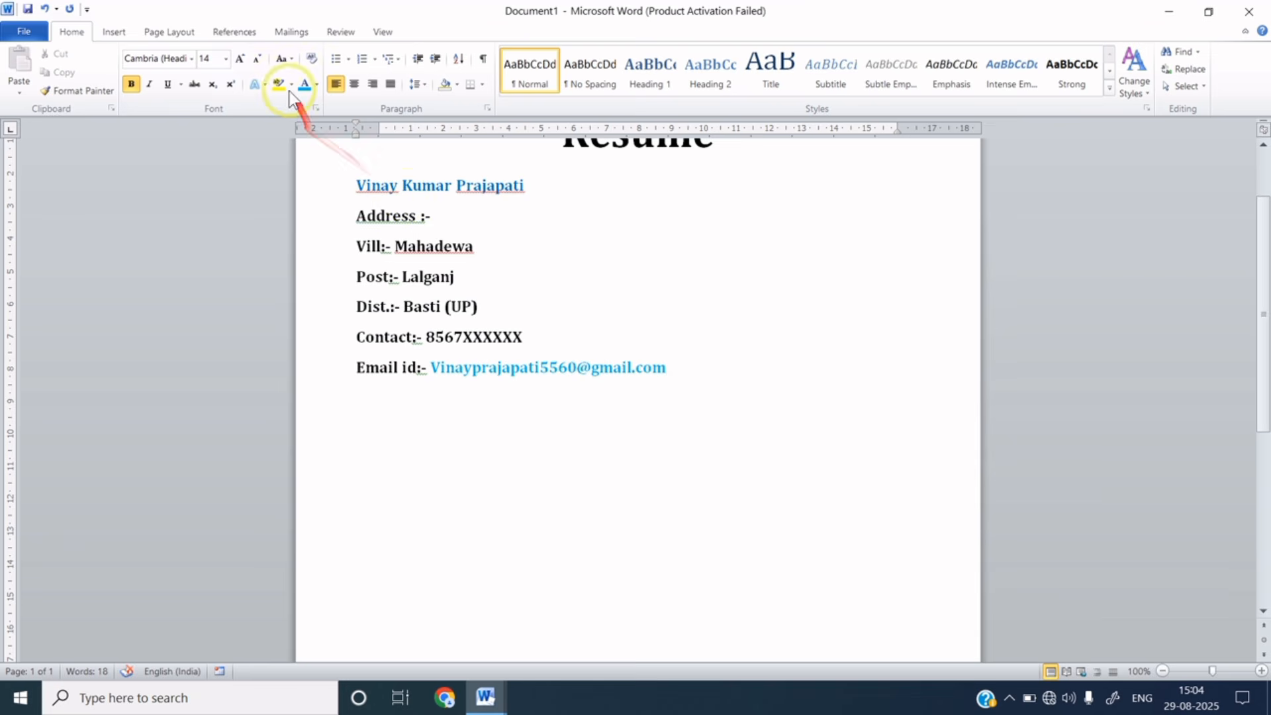
{"action": "left_click", "coordinate": [116, 33]}
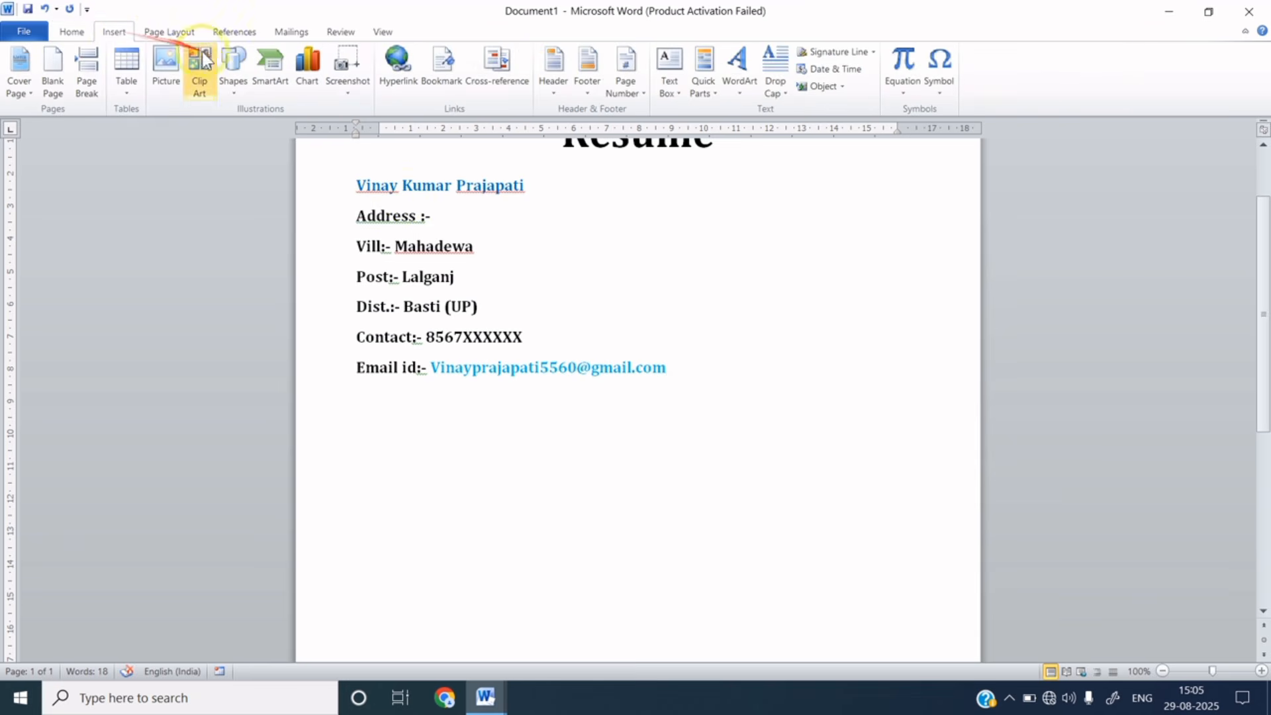
- Draw a horizontal line under the email line and give it a 1½ pt black outline
{"action": "left_click", "coordinate": [232, 86]}
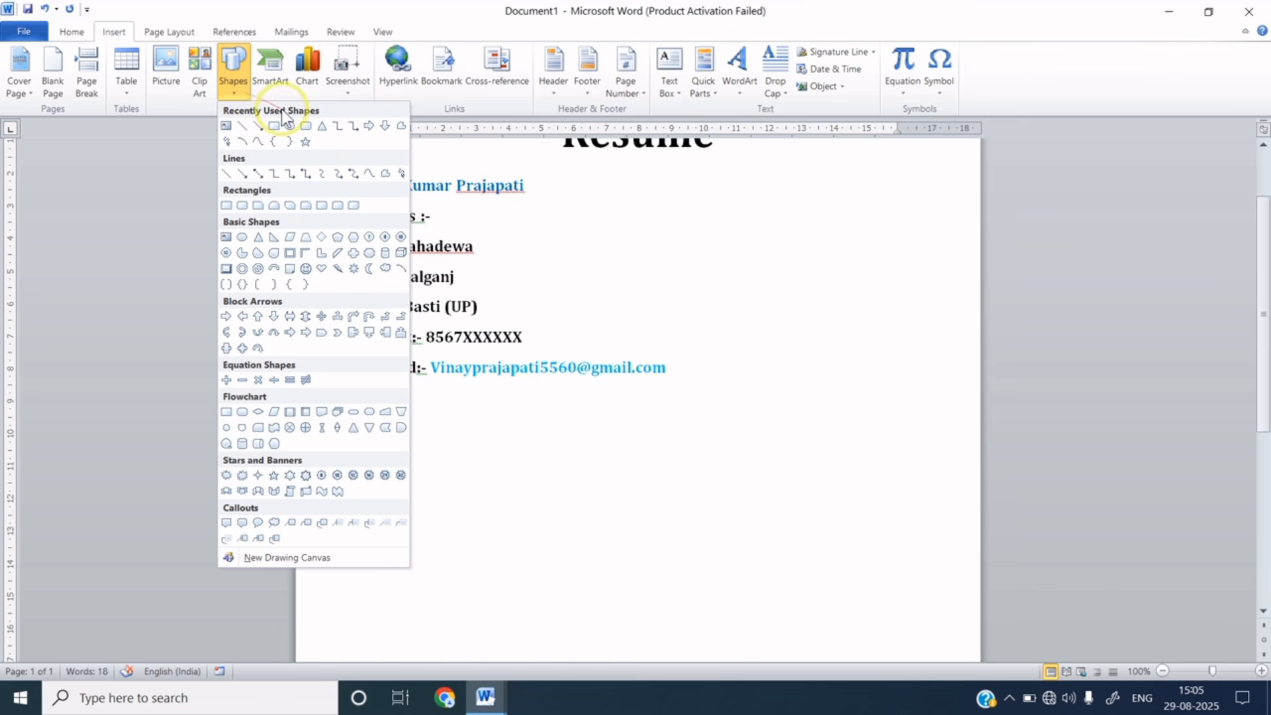
{"action": "left_click", "coordinate": [243, 126]}
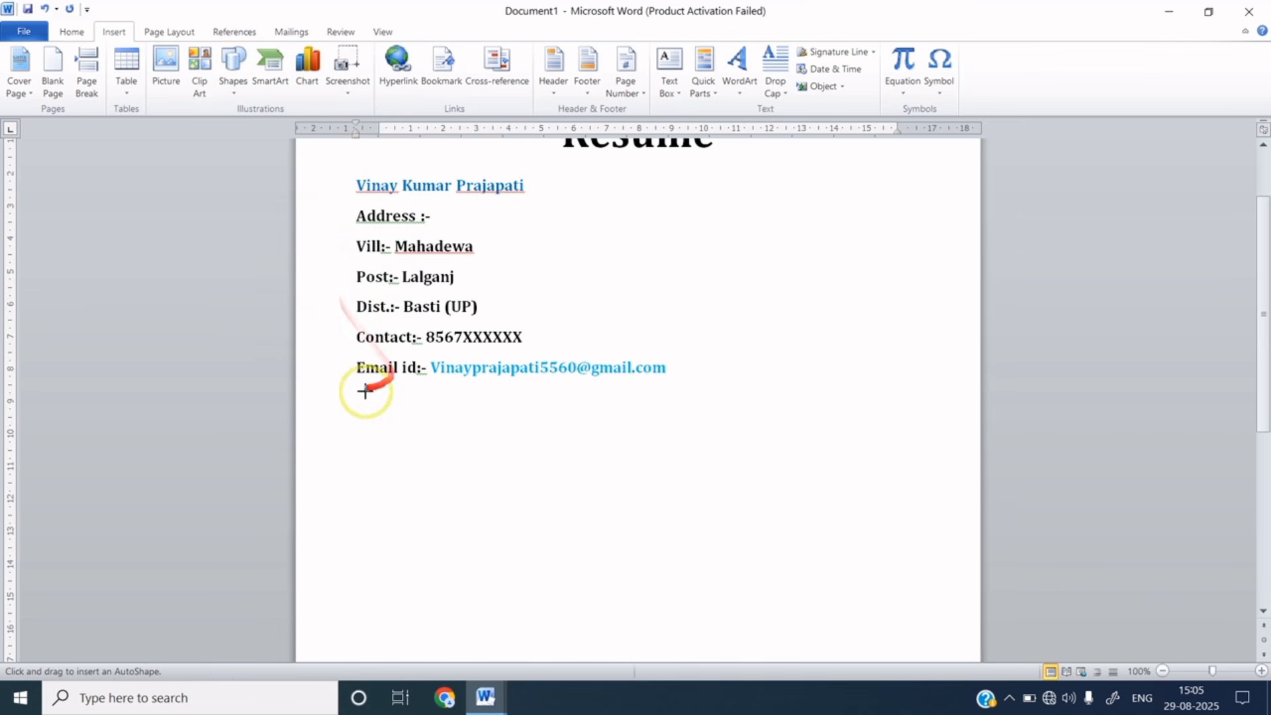
{"action": "mouse_move", "coordinate": [333, 391]}
{"action": "left_mouse_down"}
{"action": "mouse_move", "coordinate": [655, 400]}
{"action": "mouse_move", "coordinate": [880, 375]}
{"action": "mouse_move", "coordinate": [936, 385]}
{"action": "left_mouse_up"}
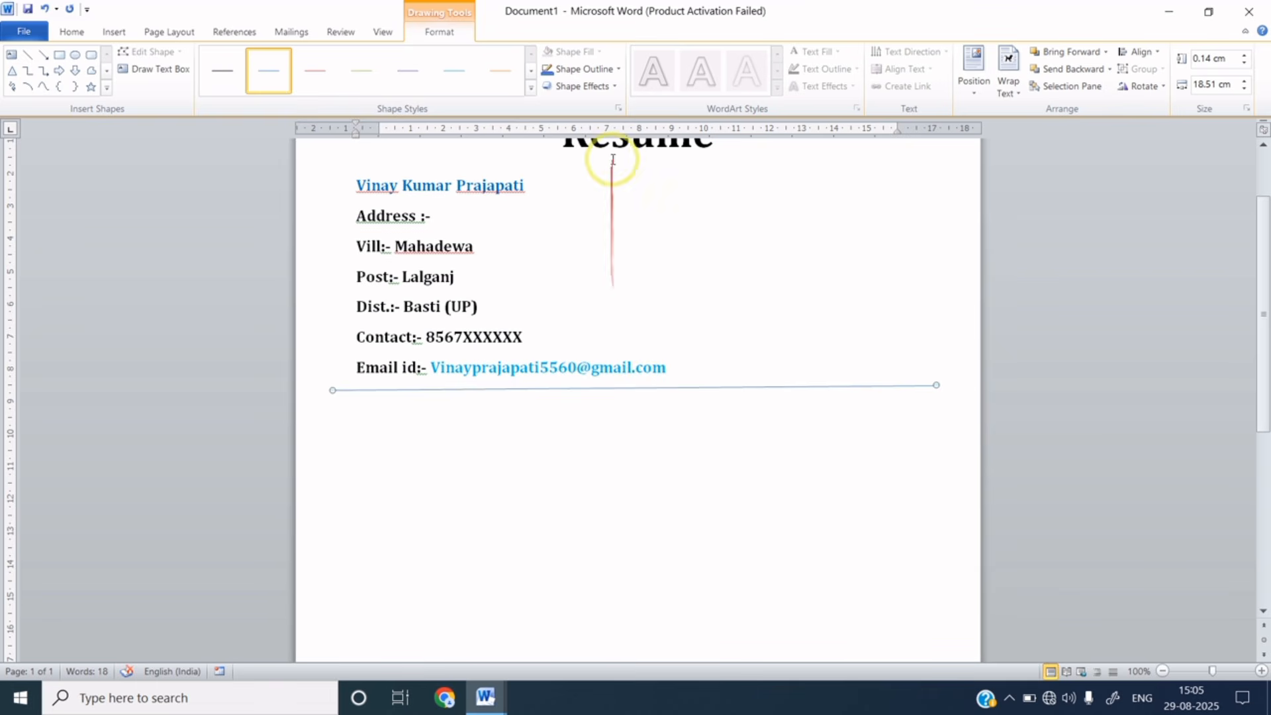
{"action": "left_click", "coordinate": [610, 69]}
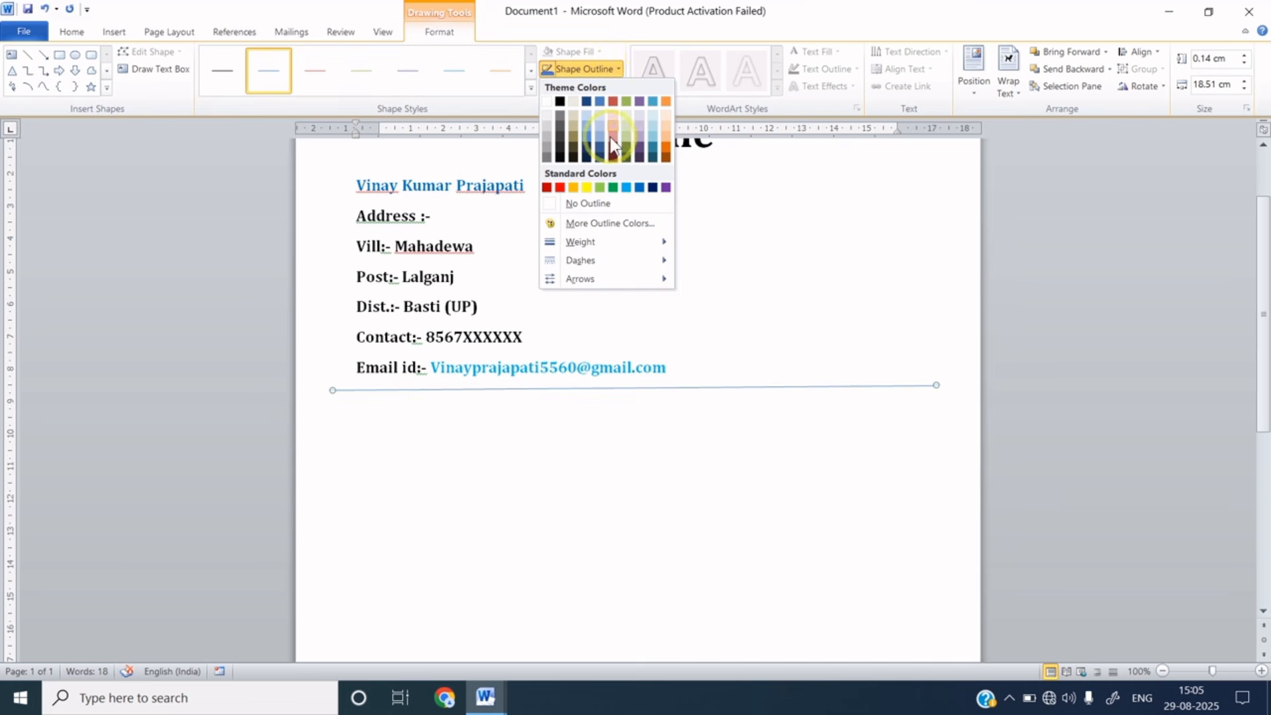
{"action": "mouse_move", "coordinate": [607, 249]}
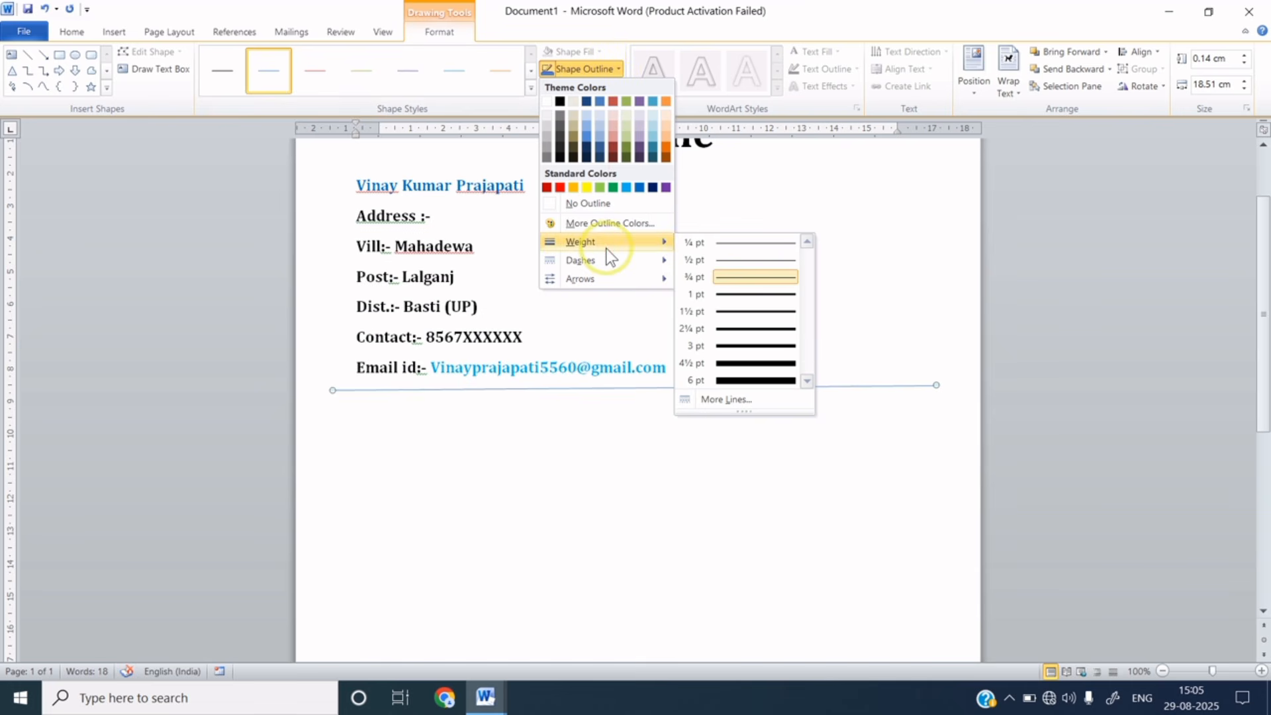
{"action": "left_click", "coordinate": [738, 310]}
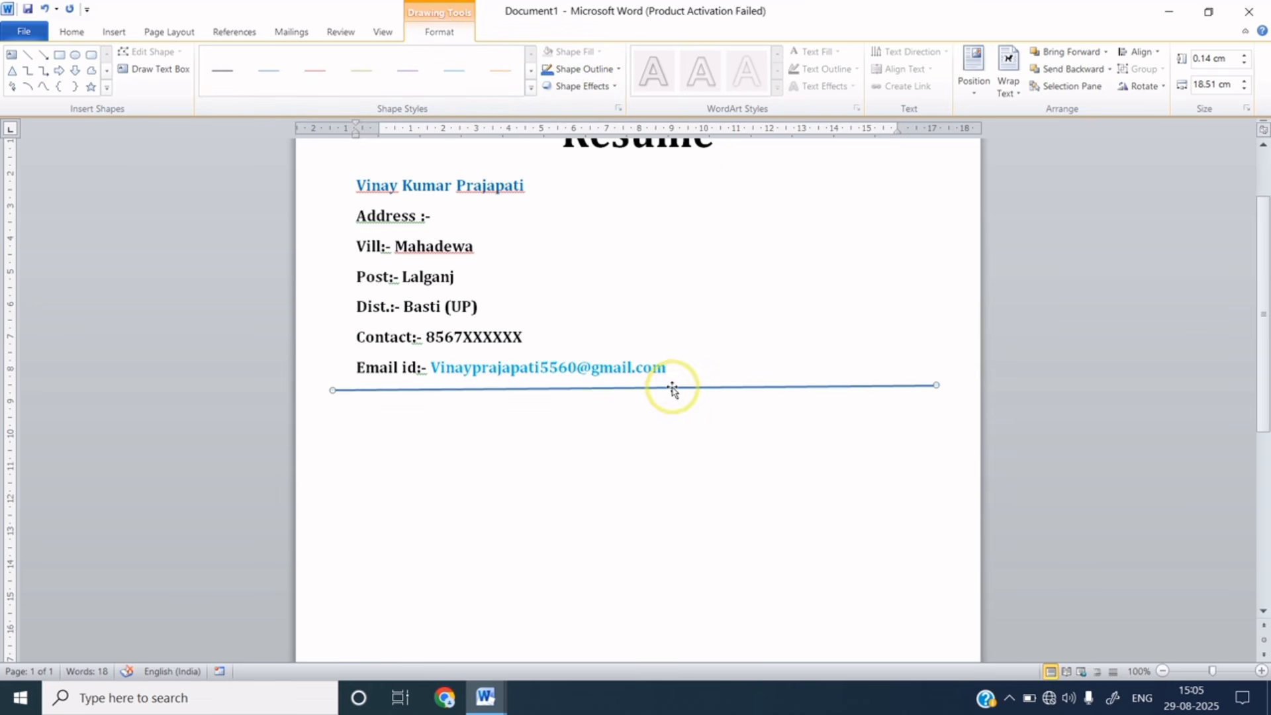
{"action": "left_click", "coordinate": [585, 70]}
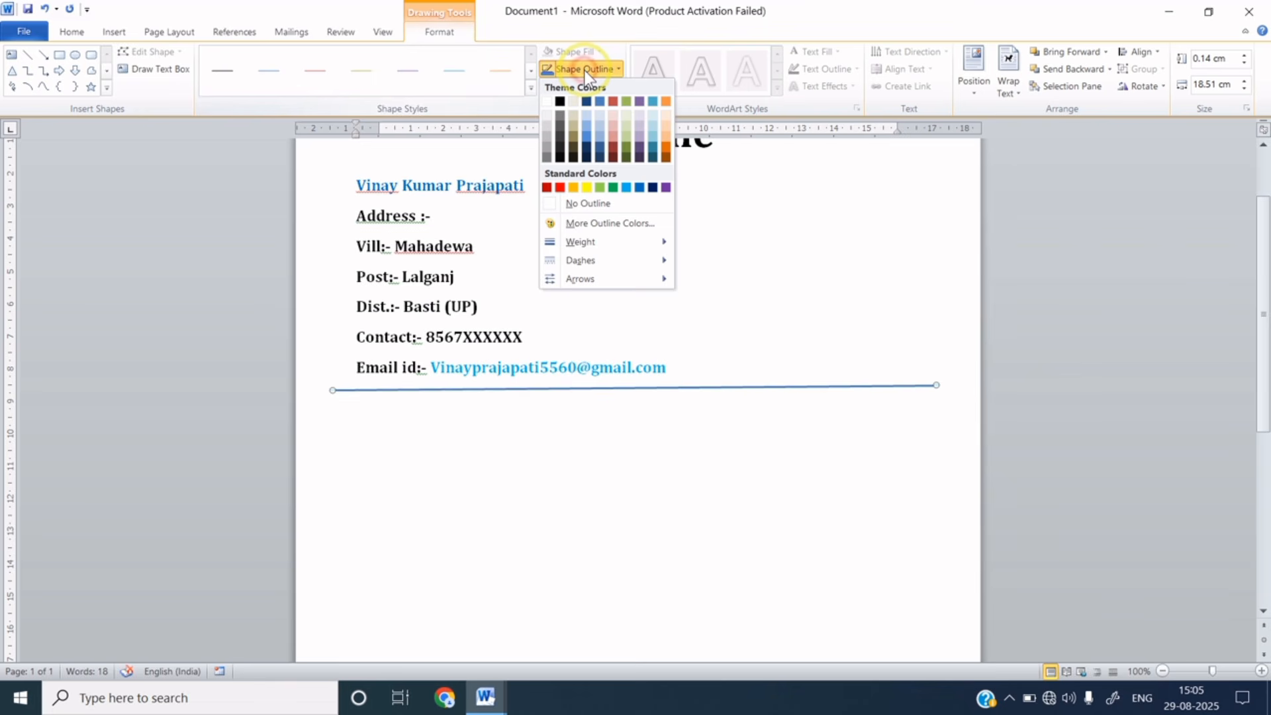
{"action": "left_click", "coordinate": [560, 104]}
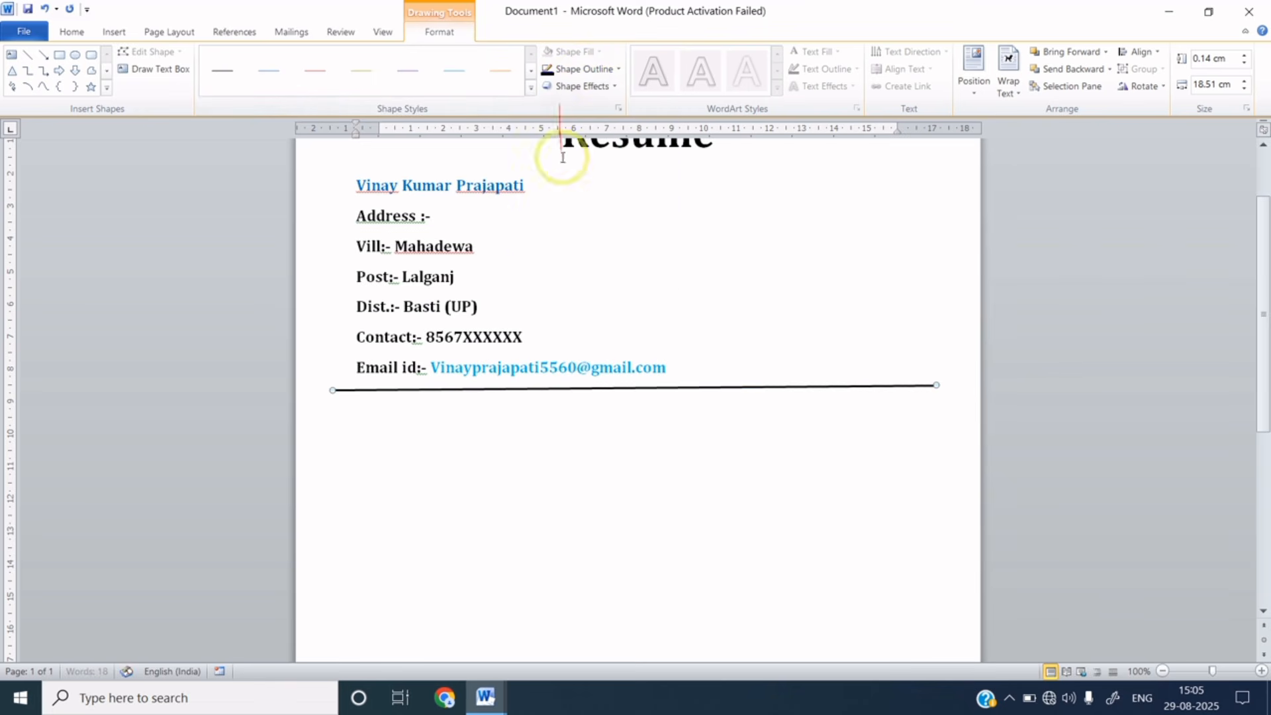
{"action": "left_click", "coordinate": [581, 416]}
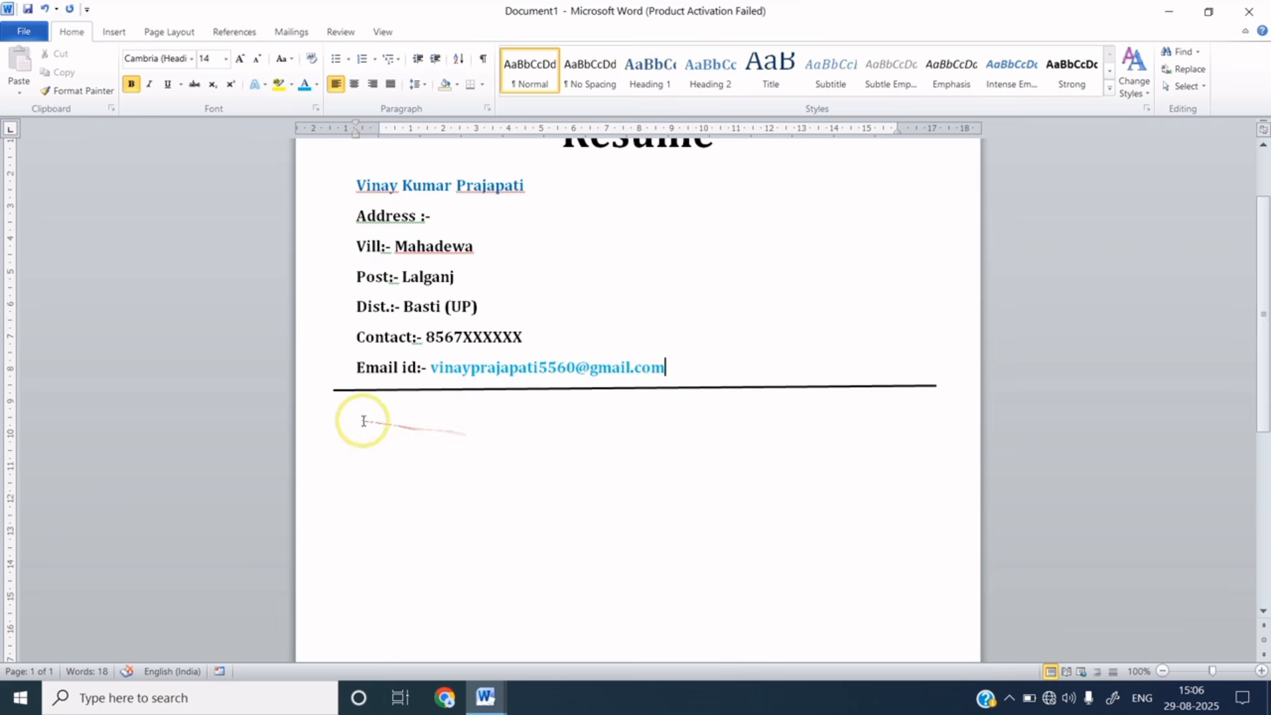
- Add a bold 'Career Objective:-' heading below the email line and enlarge it to 18 pt
{"action": "left_click", "coordinate": [357, 420]}
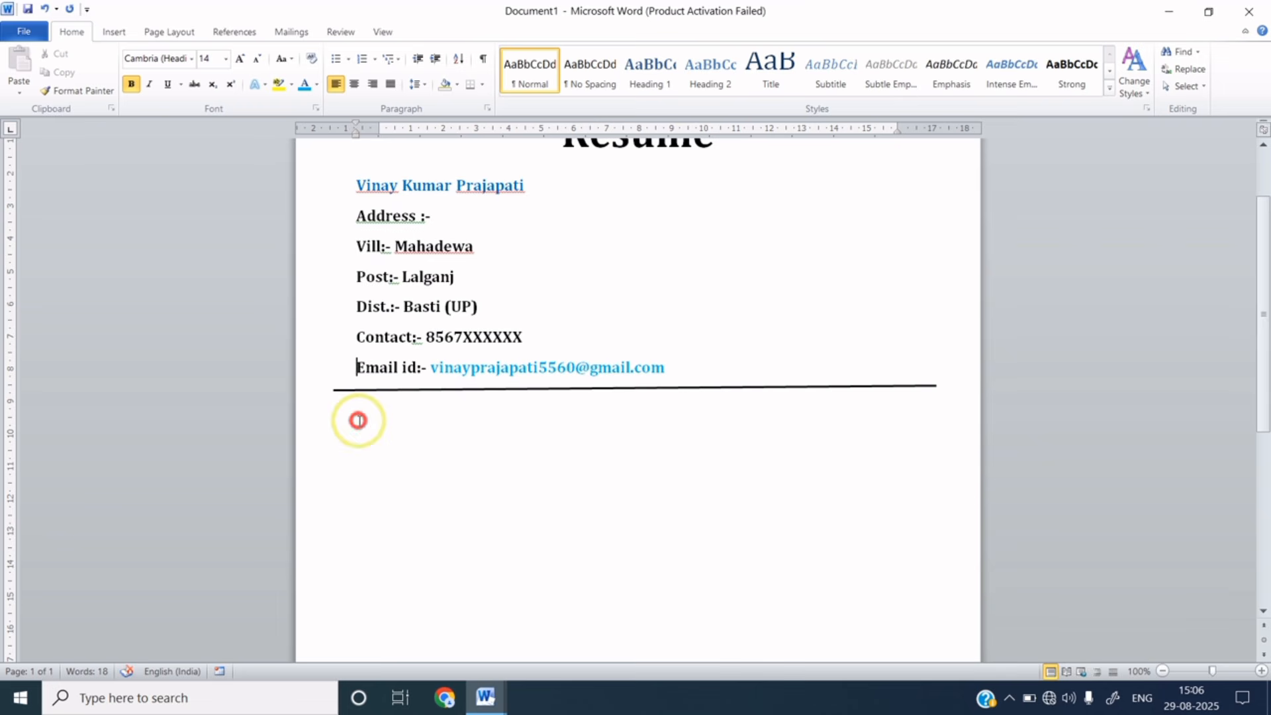
{"action": "left_click", "coordinate": [673, 370]}
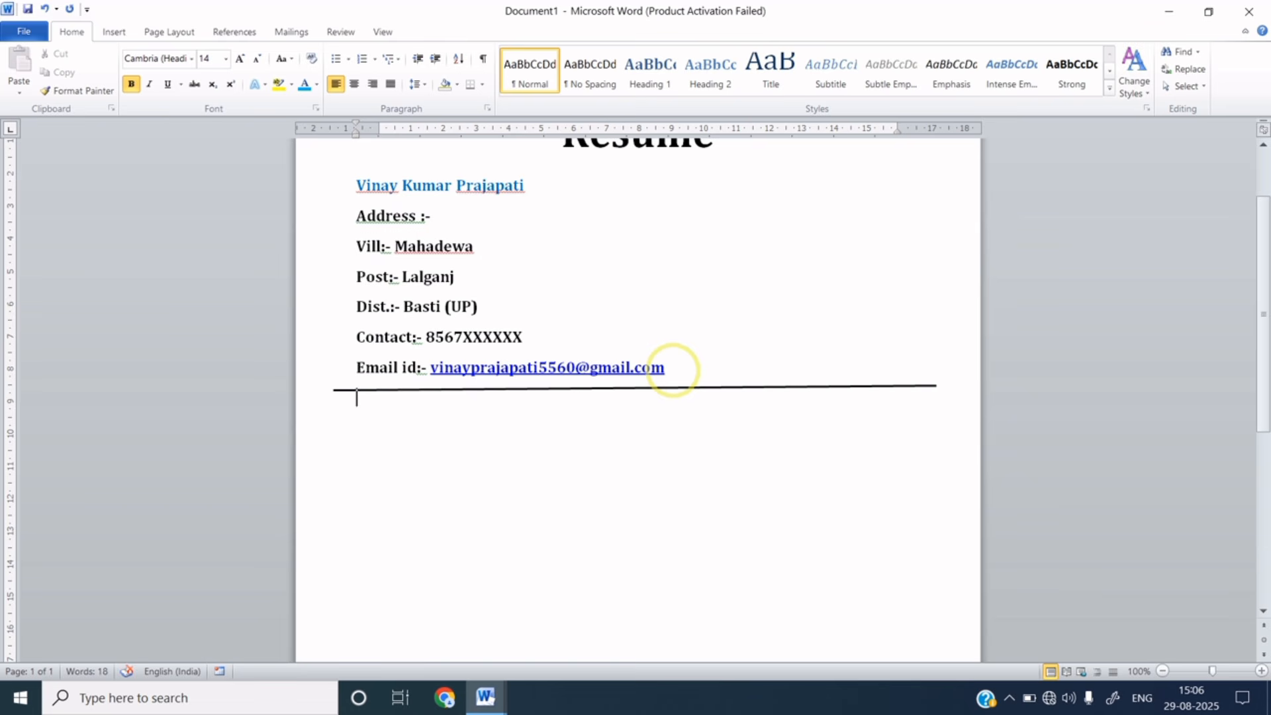
{"action": "key", "text": "Return"}
{"action": "type", "text": "Career O"}
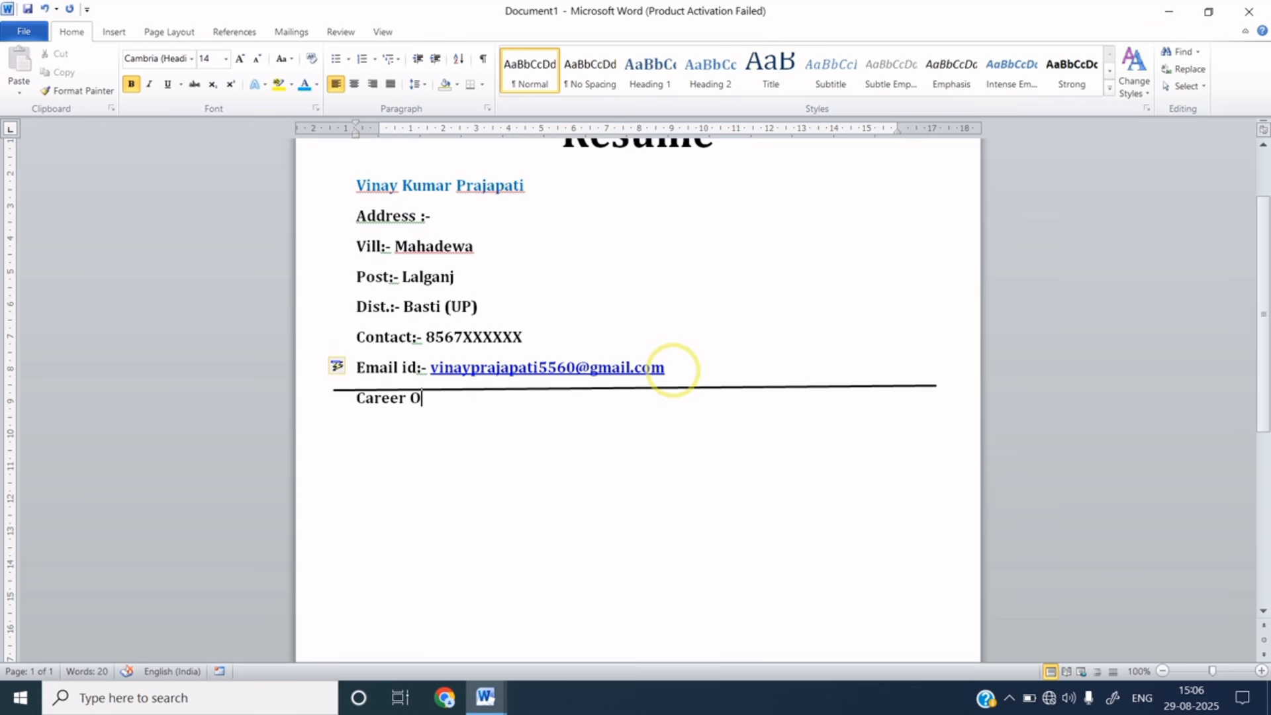
{"action": "type", "text": "bjective"}
{"action": "key", "text": "ctrl+b"}
{"action": "type", "text": ":-"}
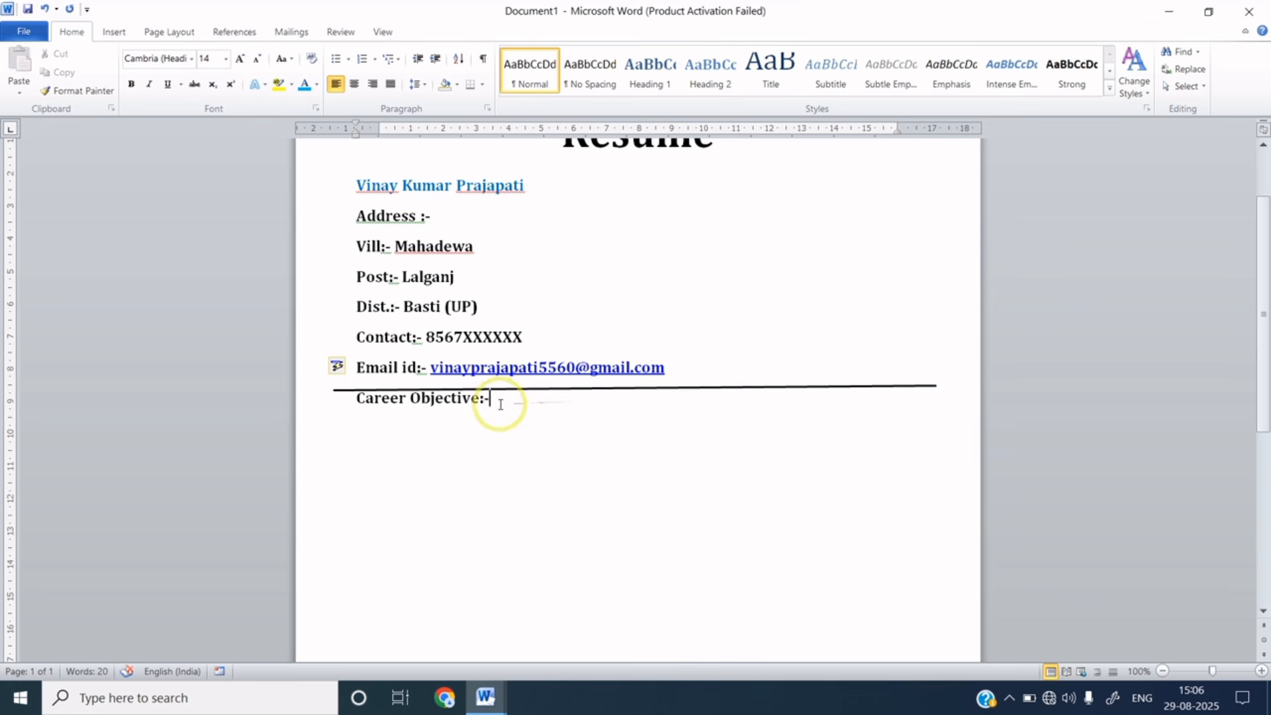
{"action": "left_click_drag", "start_coordinate": [492, 400], "coordinate": [359, 397]}
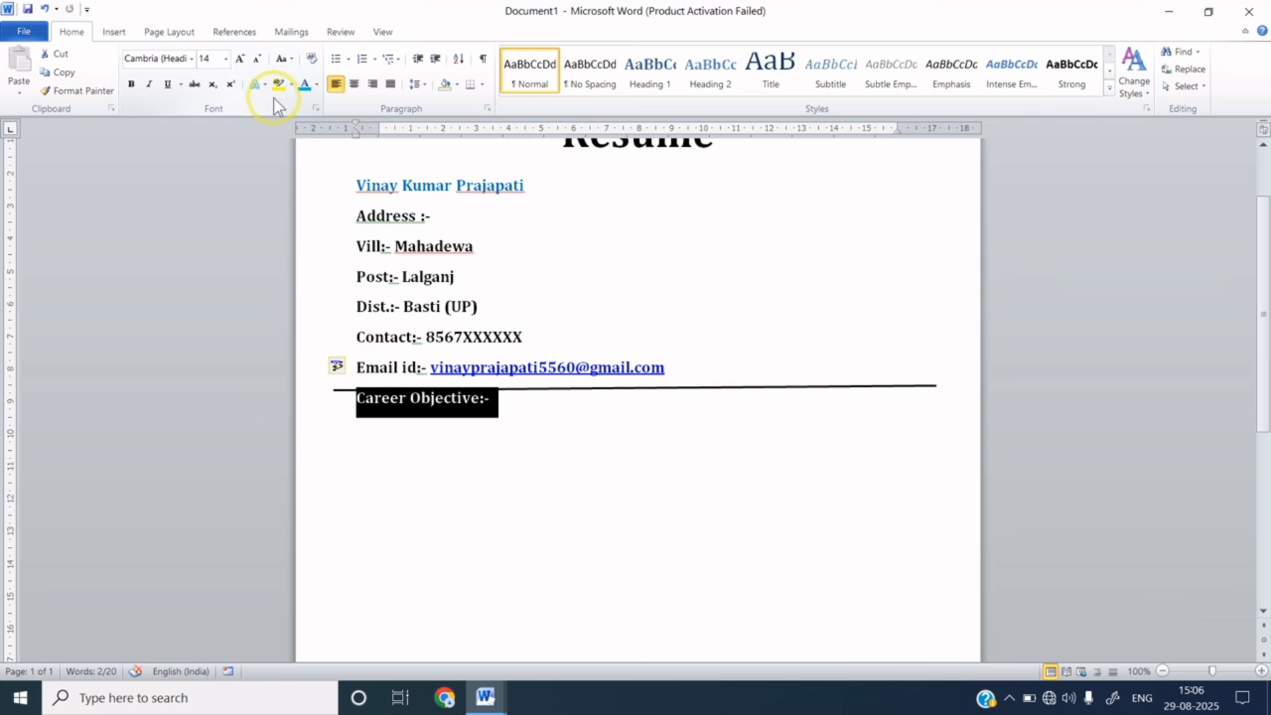
{"action": "left_click", "coordinate": [240, 58]}
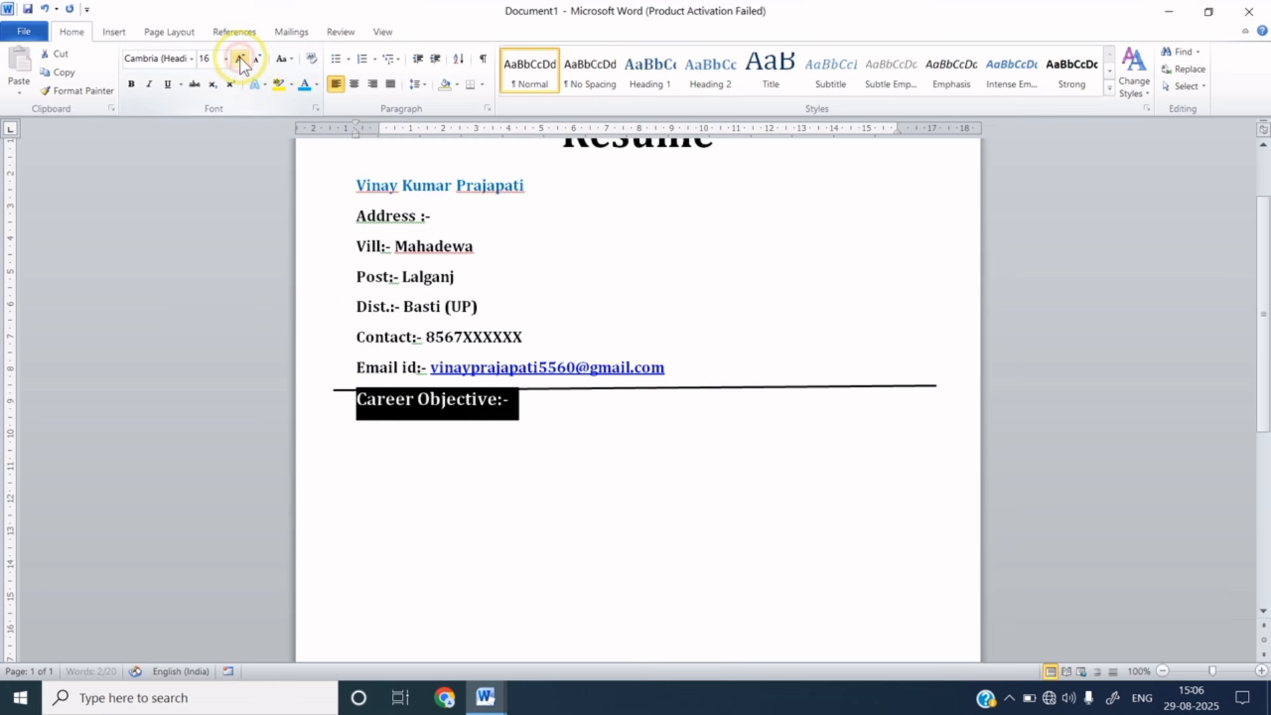
{"action": "left_click", "coordinate": [240, 58]}
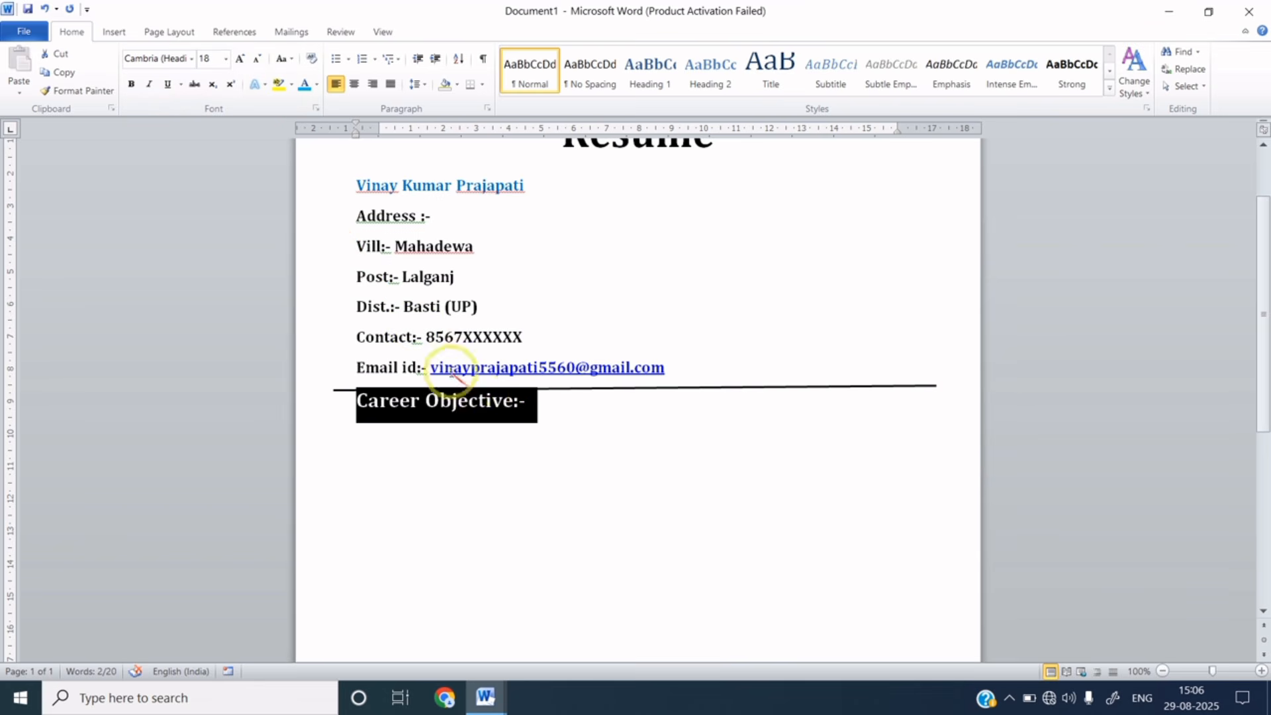
{"action": "left_click", "coordinate": [534, 424]}
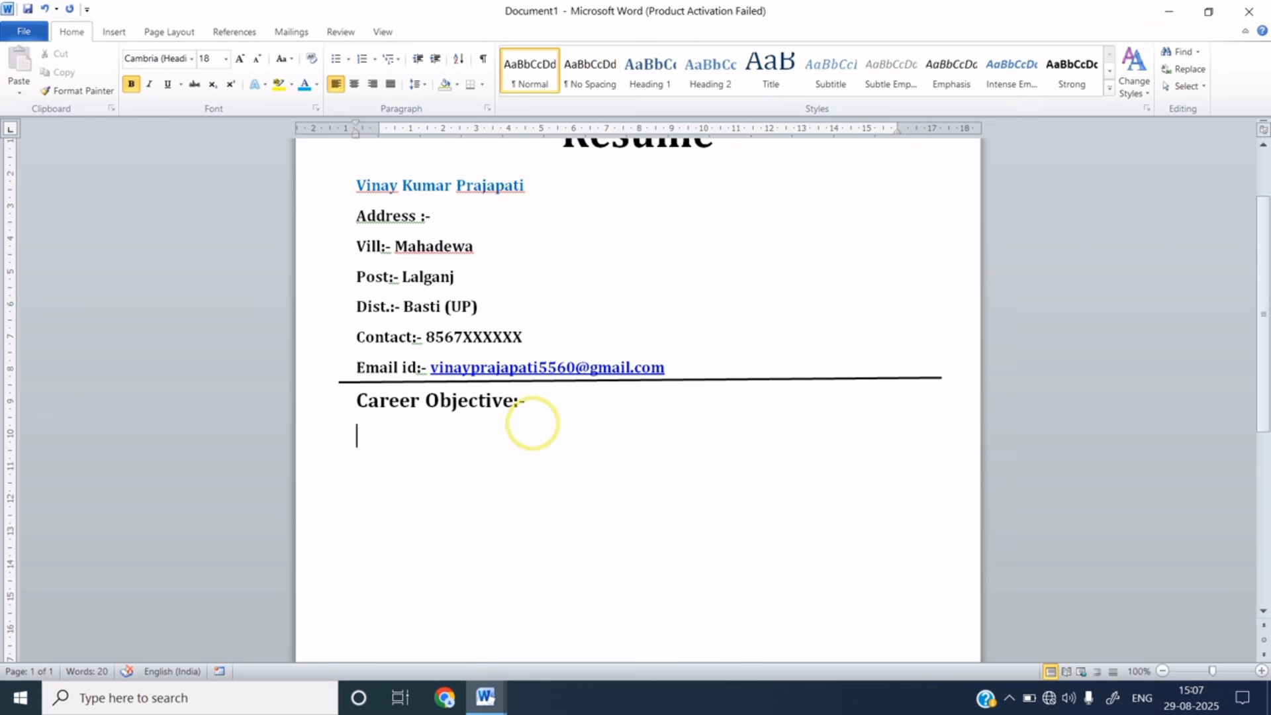
- Paste the career objective paragraph under the heading and keep single line spacing
{"action": "type", "text": "S"}
{"action": "key", "text": "BackSpace"}
{"action": "type", "text": "Seeking an opportunity to join a organization which can enhancing my skills, knowledge and realizing my potential to contribute to the growth of organization."}
{"action": "left_click", "coordinate": [712, 449]}
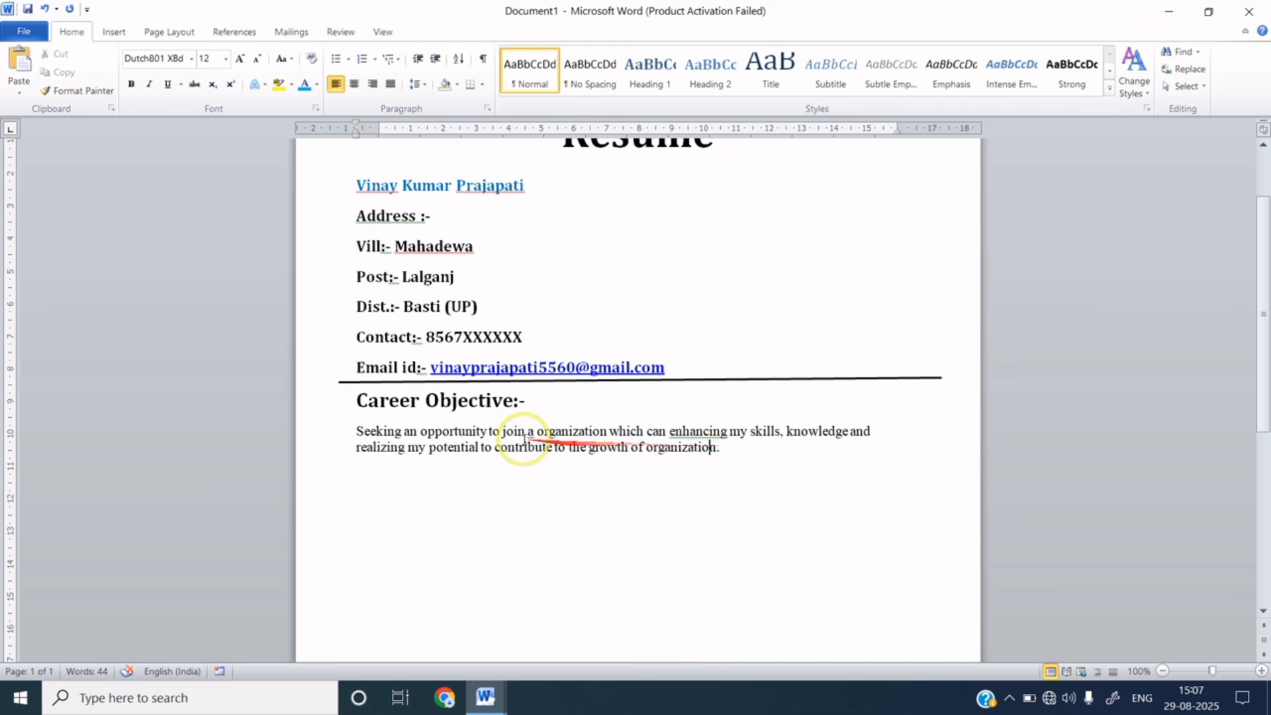
{"action": "left_click", "coordinate": [358, 401]}
{"action": "left_click_drag", "start_coordinate": [358, 401], "coordinate": [712, 450]}
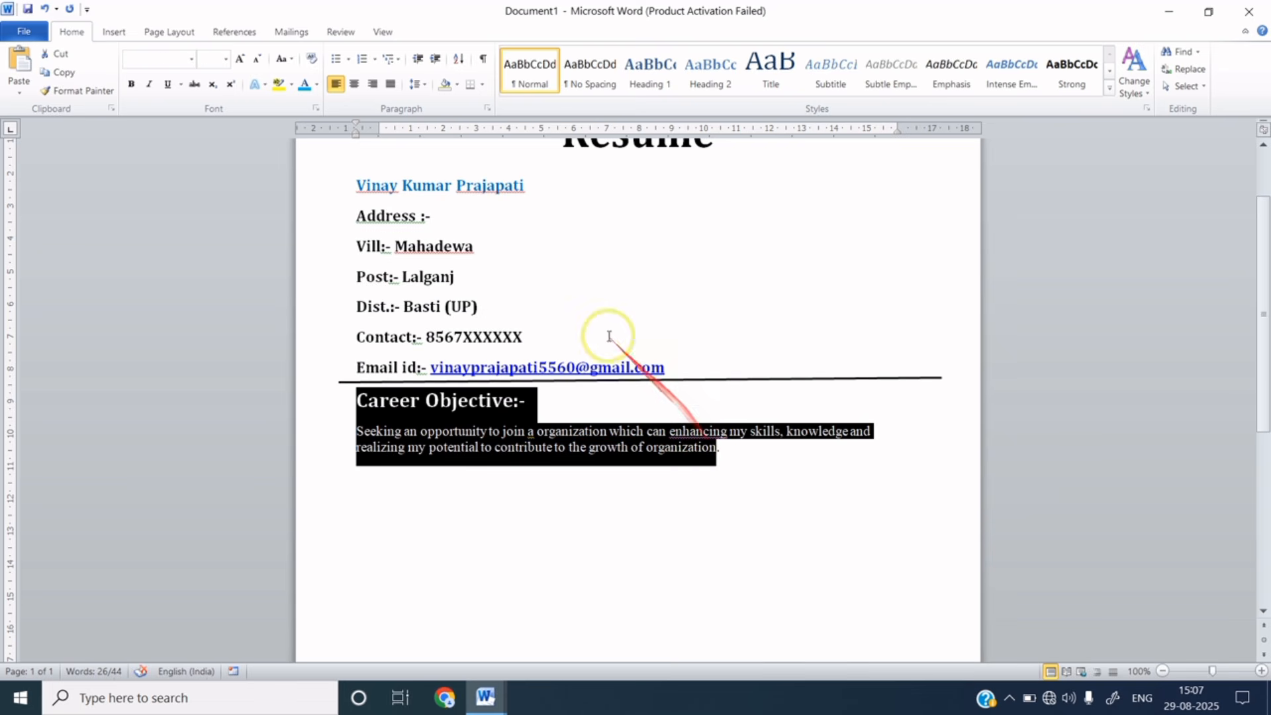
{"action": "left_click", "coordinate": [423, 84]}
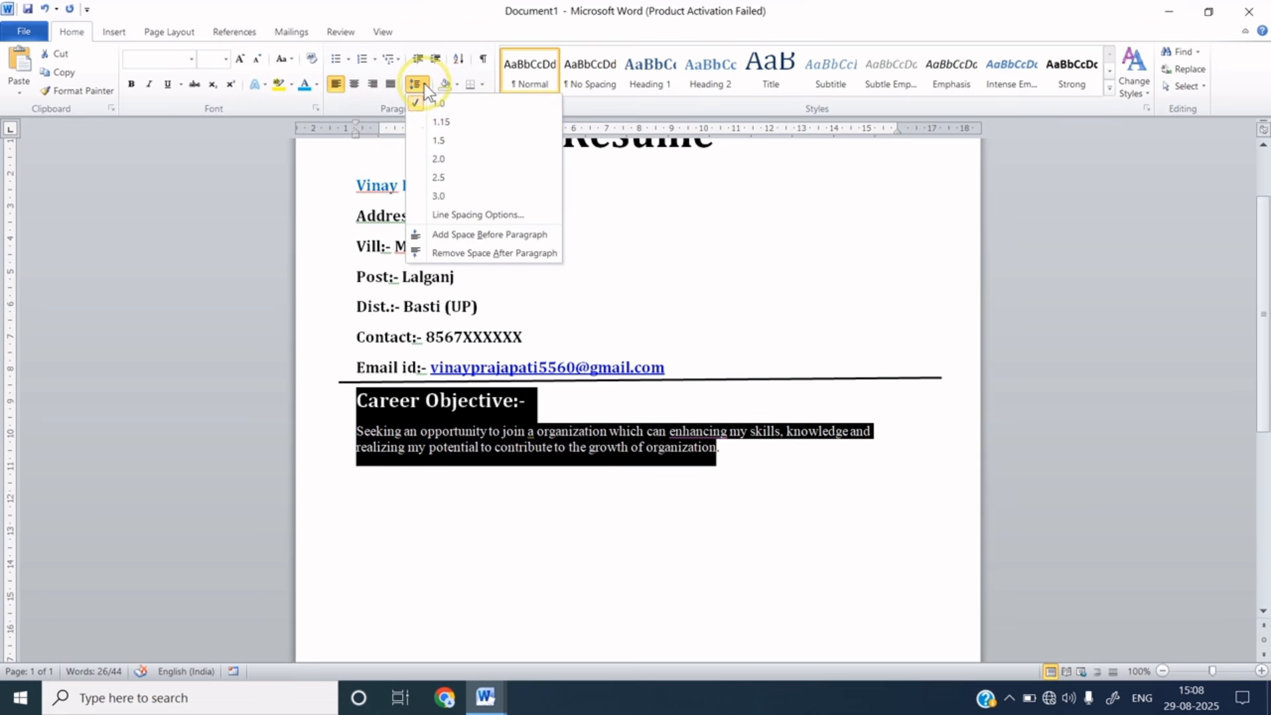
{"action": "left_click", "coordinate": [441, 105]}
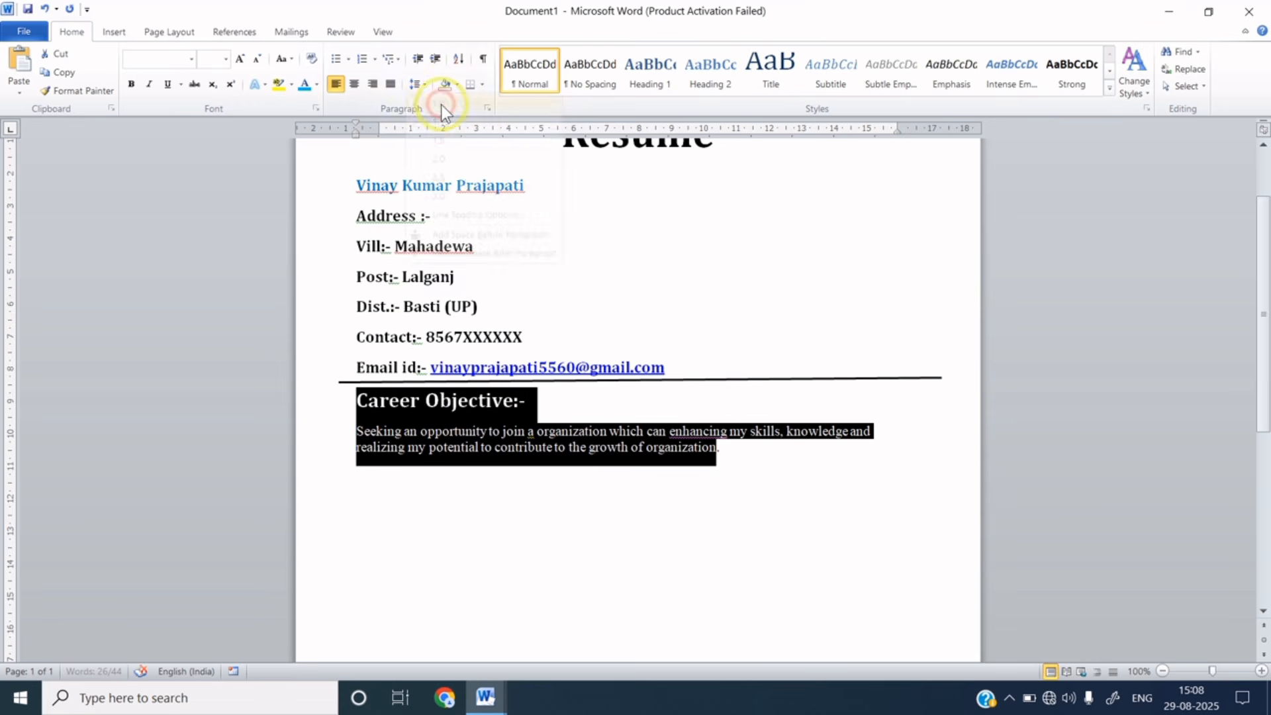
{"action": "left_click", "coordinate": [545, 408]}
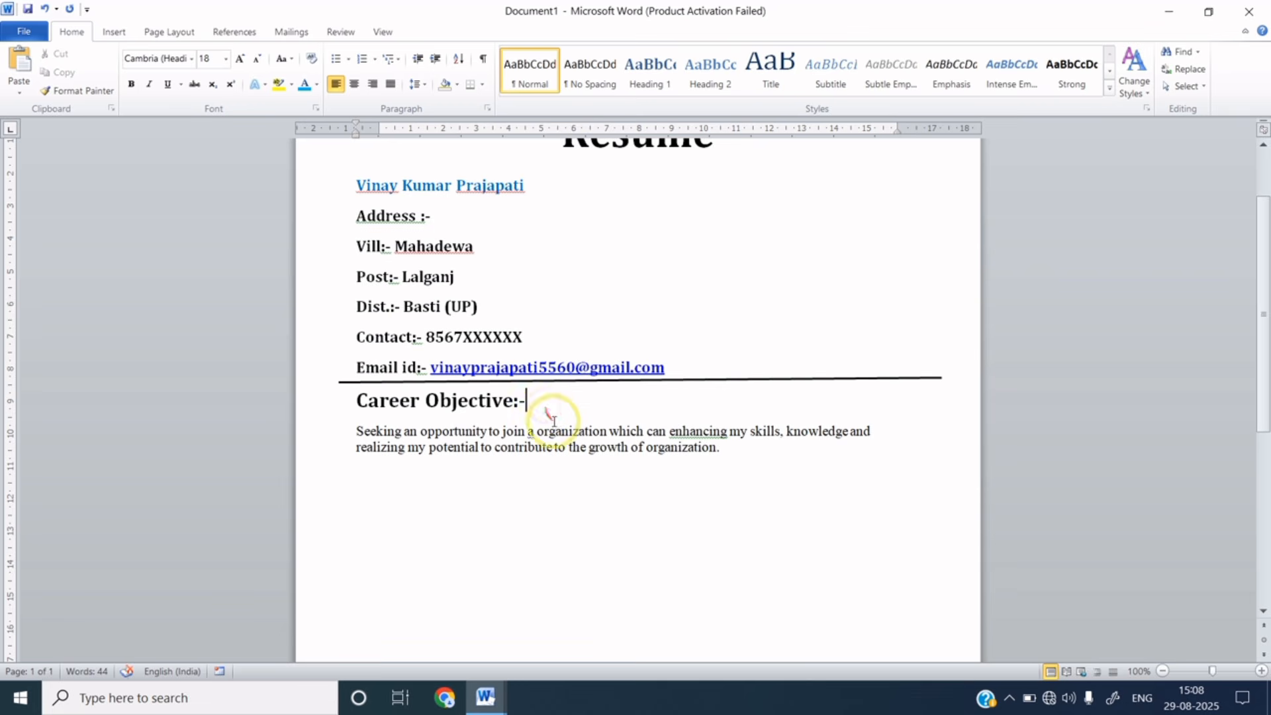
- Start an empty line below the paragraph and select the Career Objective:- heading for reuse
{"action": "left_click", "coordinate": [726, 451]}
{"action": "key", "text": "Return"}
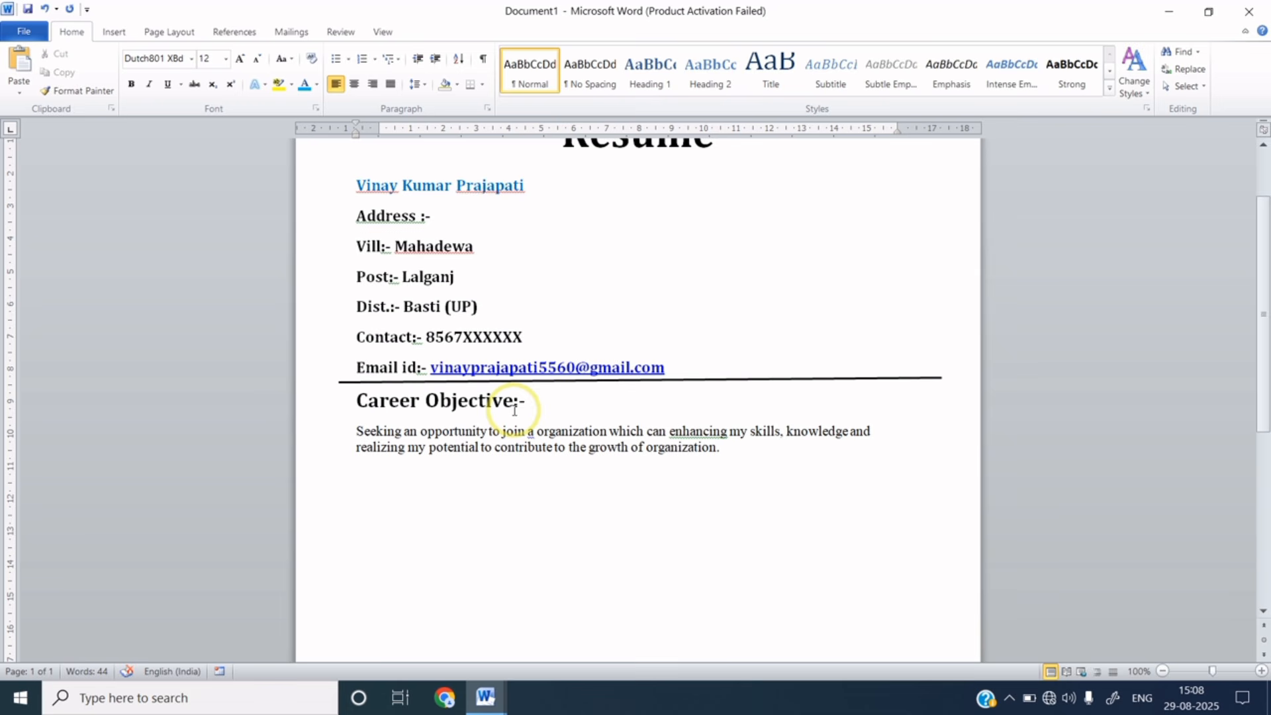
{"action": "left_click_drag", "start_coordinate": [336, 400], "coordinate": [528, 414]}
{"action": "key", "text": "ctrl+c"}
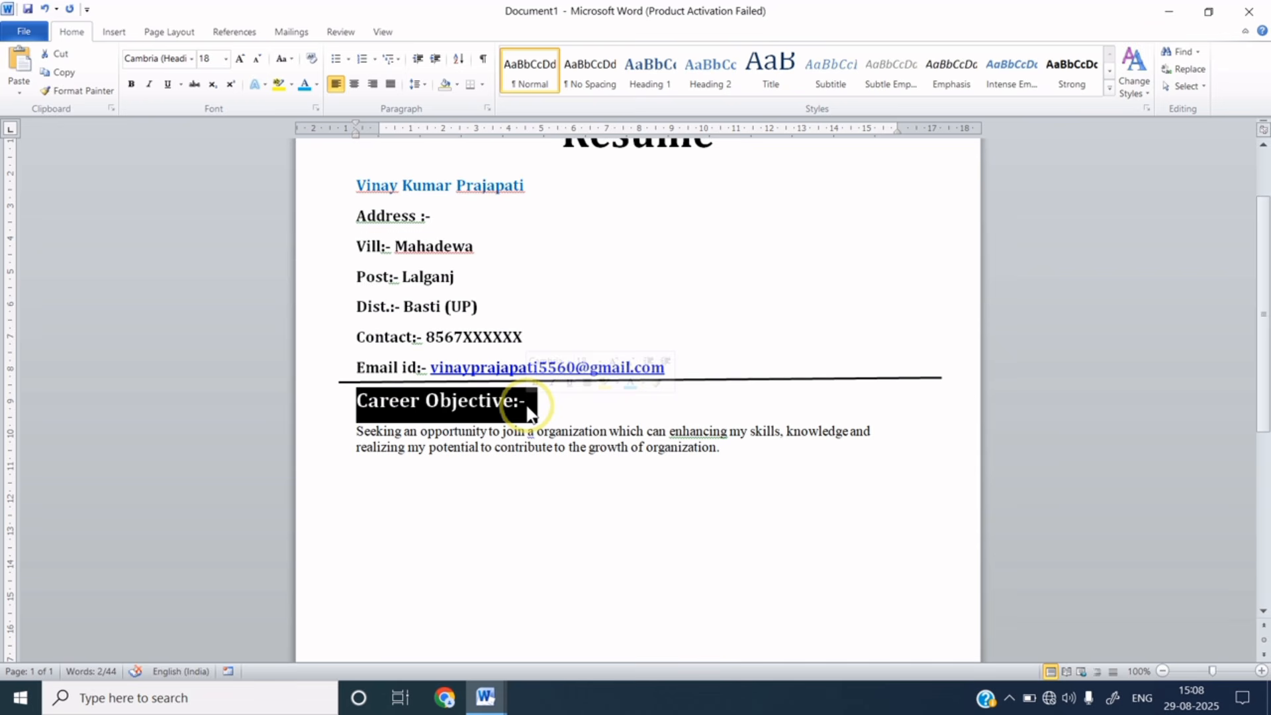
{"action": "left_click", "coordinate": [370, 481]}
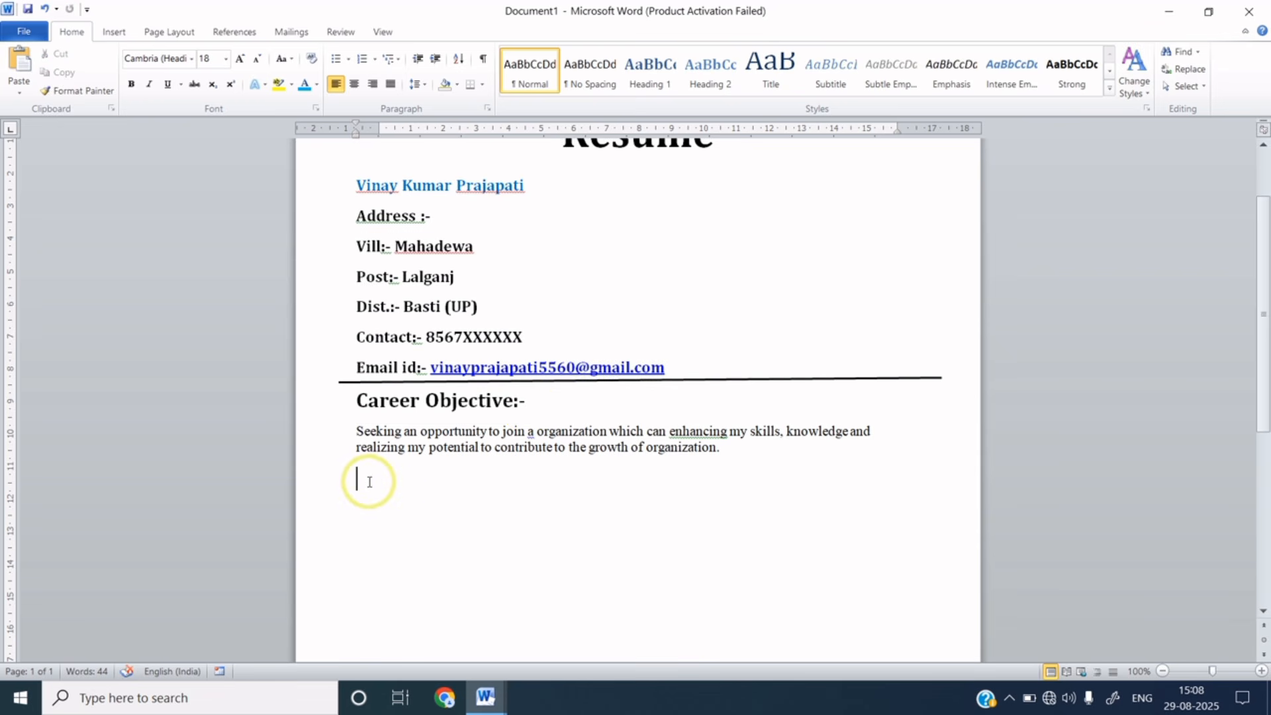
- Turn a pasted copy of the heading into 'Experience:-' and select the objective paragraph for copying
{"action": "key", "text": "ctrl+v"}
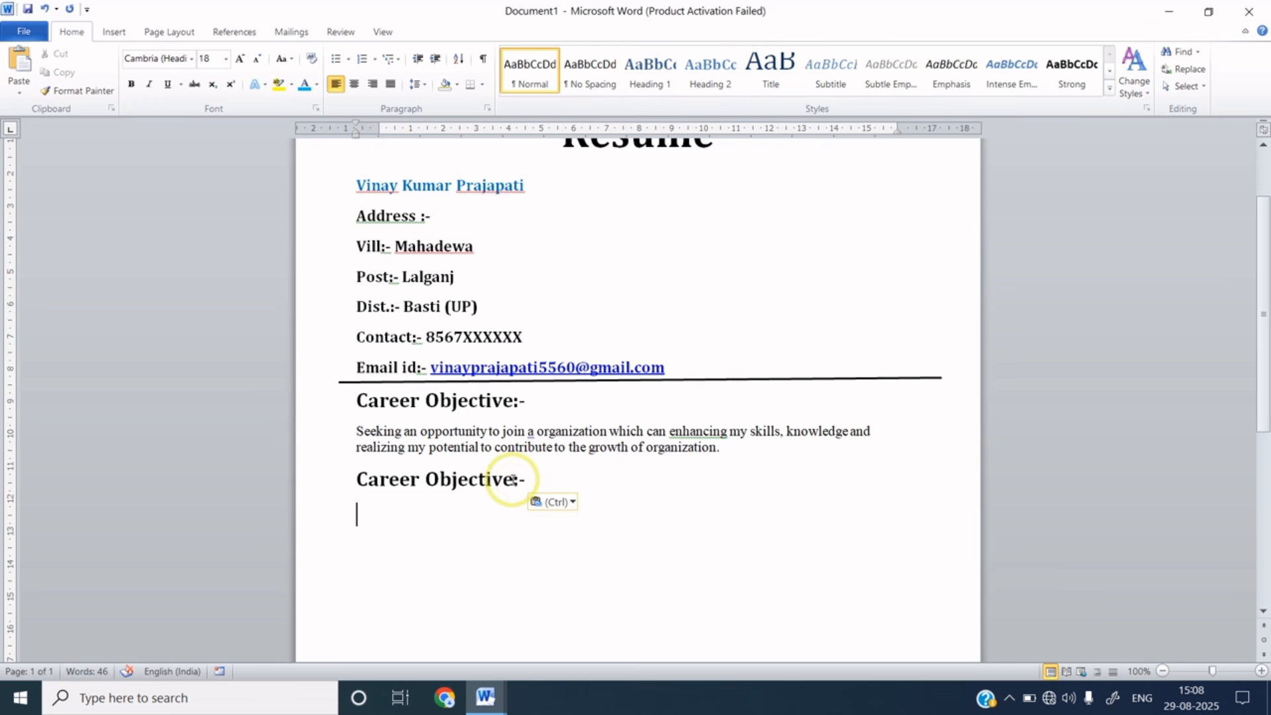
{"action": "left_click", "coordinate": [513, 478]}
{"action": "key", "text": "BackSpace"}
{"action": "key", "text": "BackSpace"}
{"action": "key", "text": "BackSpace"}
{"action": "key", "text": "BackSpace"}
{"action": "key", "text": "BackSpace"}
{"action": "key", "text": "BackSpace"}
{"action": "key", "text": "BackSpace"}
{"action": "key", "text": "BackSpace"}
{"action": "key", "text": "BackSpace"}
{"action": "key", "text": "BackSpace"}
{"action": "key", "text": "BackSpace"}
{"action": "key", "text": "BackSpace"}
{"action": "key", "text": "BackSpace"}
{"action": "key", "text": "BackSpace"}
{"action": "key", "text": "BackSpace"}
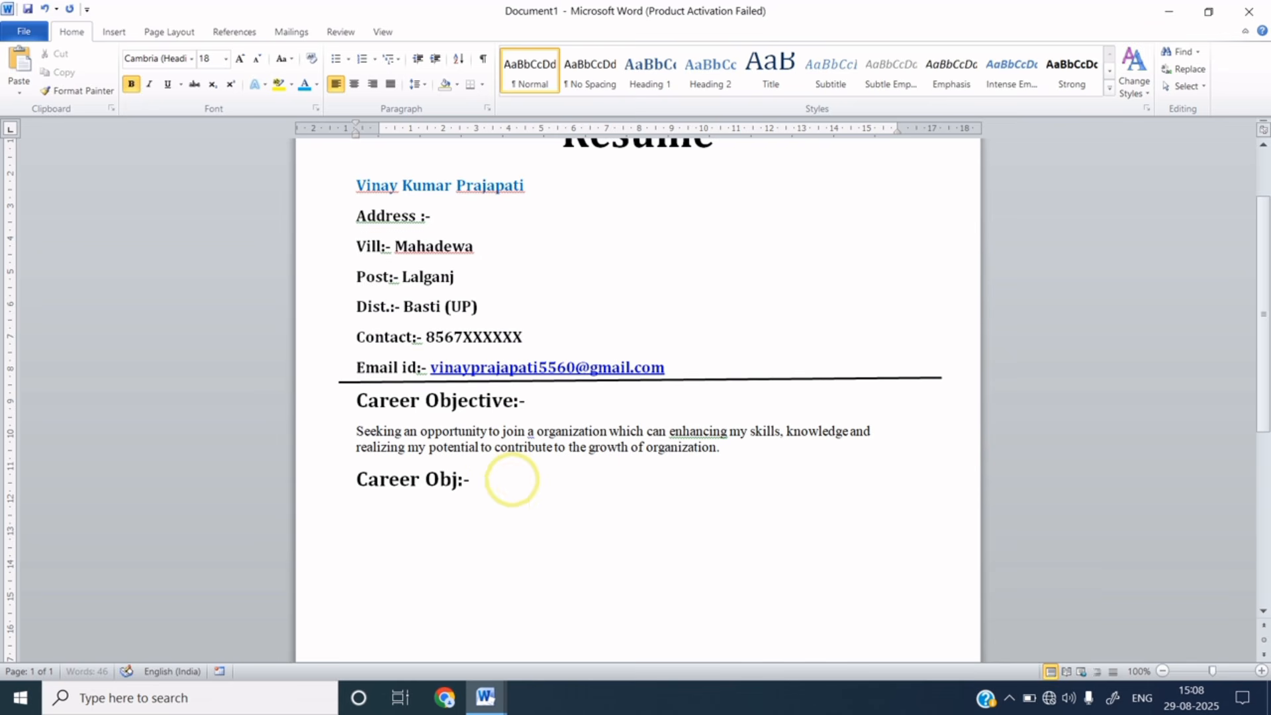
{"action": "key", "text": "BackSpace"}
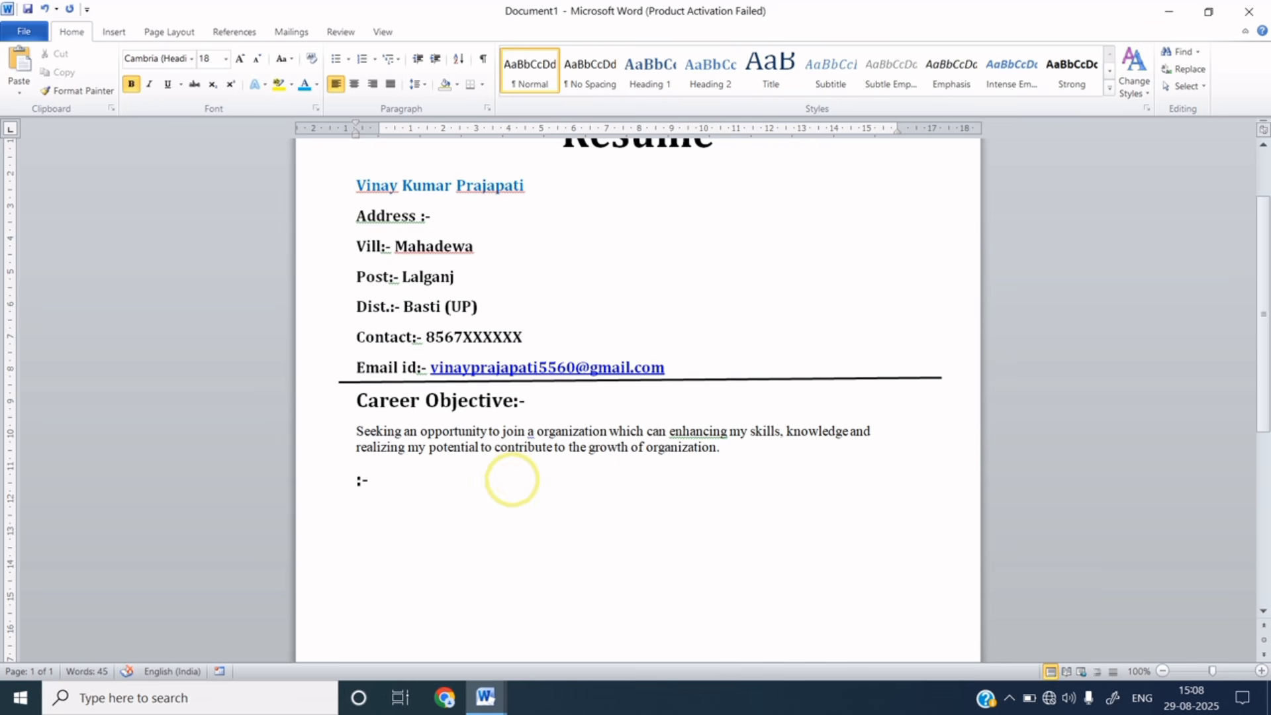
{"action": "type", "text": "Experience"}
{"action": "left_click", "coordinate": [484, 478]}
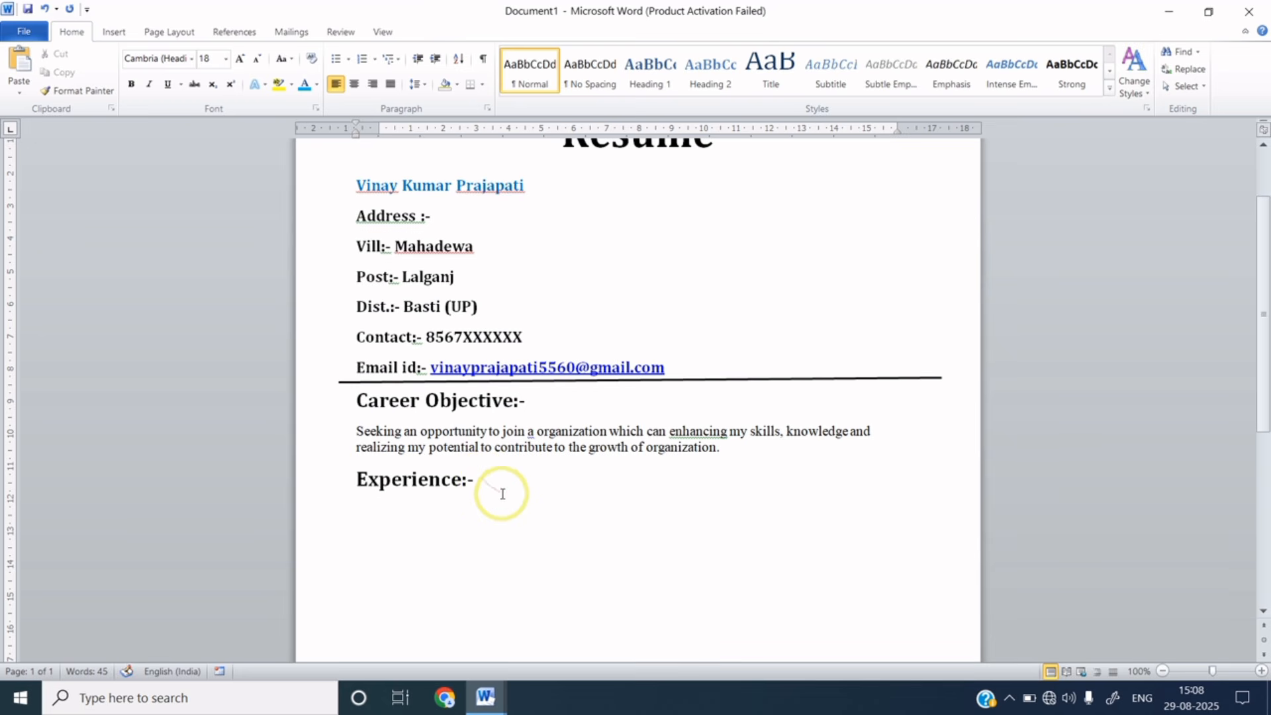
{"action": "key", "text": "Return"}
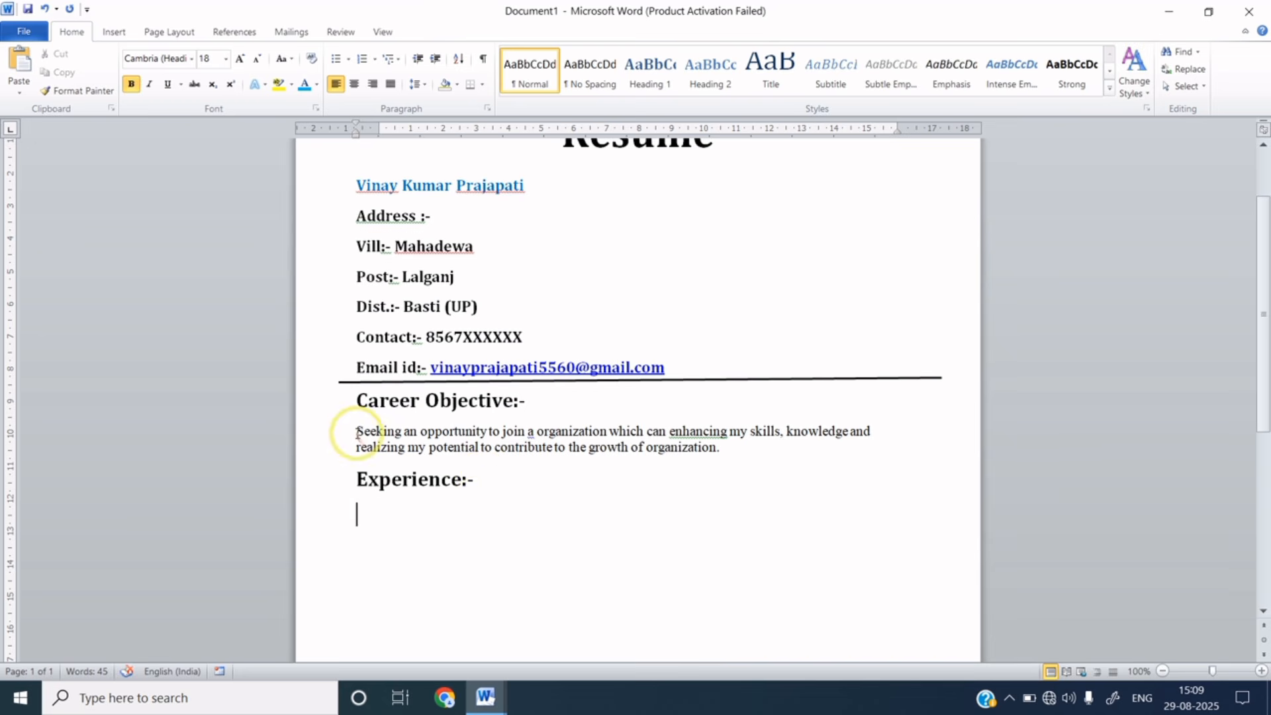
{"action": "left_click_drag", "start_coordinate": [341, 431], "coordinate": [747, 462]}
{"action": "key", "text": "ctrl+c"}
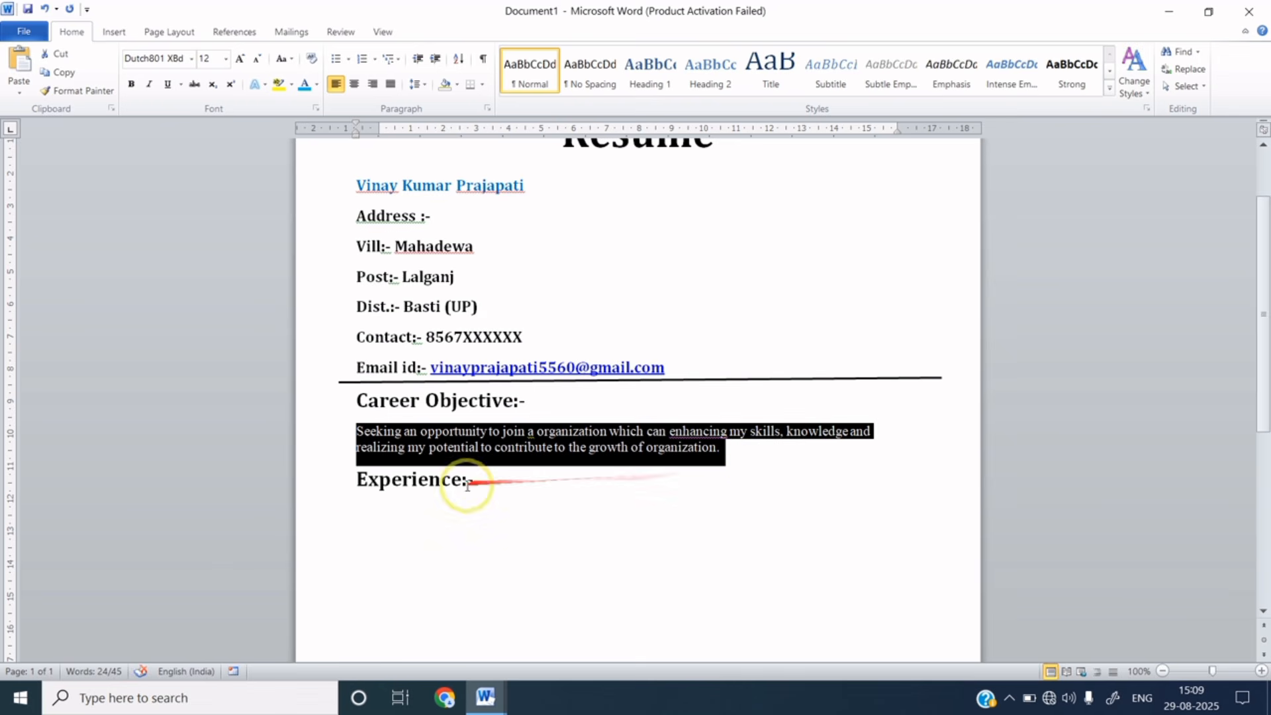
{"action": "left_click", "coordinate": [367, 504]}
- Replace the pasted paragraph with the sentence 'I have no experience because I was just studying.'
{"action": "key", "text": "ctrl+v"}
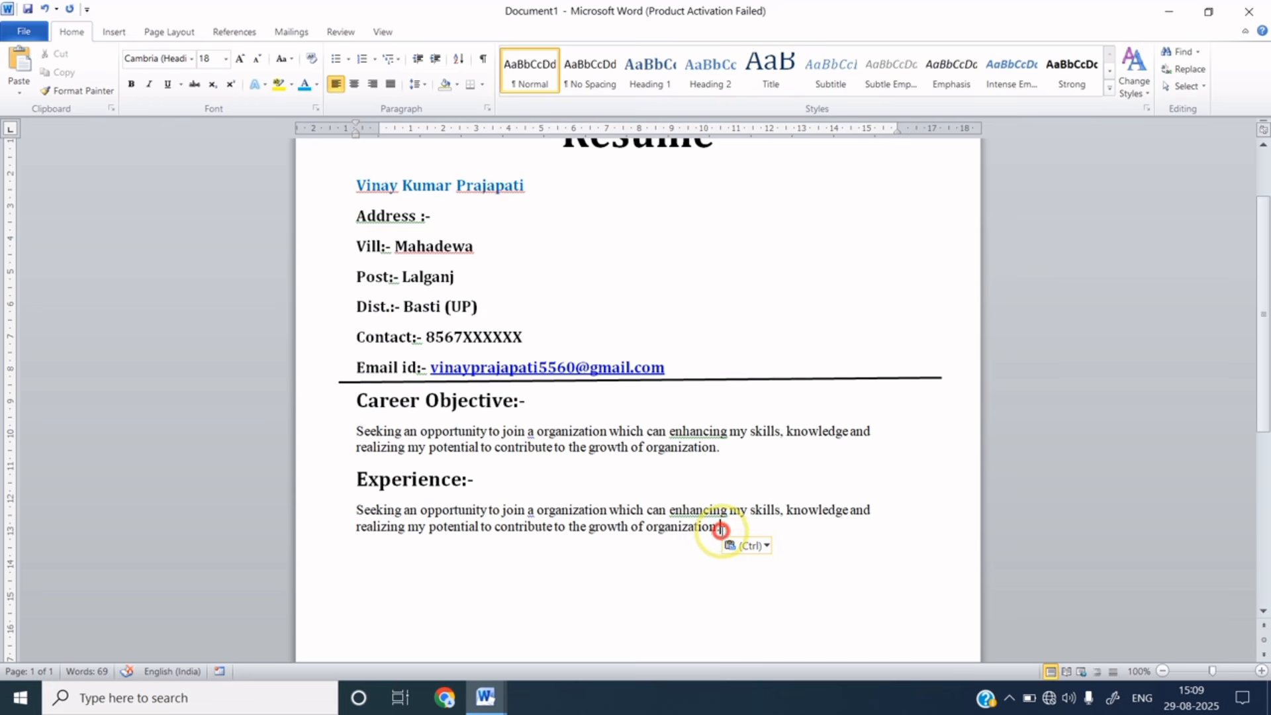
{"action": "left_click", "coordinate": [718, 528]}
{"action": "key", "text": "BackSpace"}
{"action": "key", "text": "BackSpace"}
{"action": "key", "text": "BackSpace"}
{"action": "key", "text": "BackSpace"}
{"action": "key", "text": "BackSpace"}
{"action": "key", "text": "BackSpace"}
{"action": "key", "text": "BackSpace"}
{"action": "key", "text": "BackSpace"}
{"action": "key", "text": "BackSpace"}
{"action": "key", "text": "BackSpace"}
{"action": "key", "text": "BackSpace"}
{"action": "key", "text": "BackSpace"}
{"action": "key", "text": "BackSpace"}
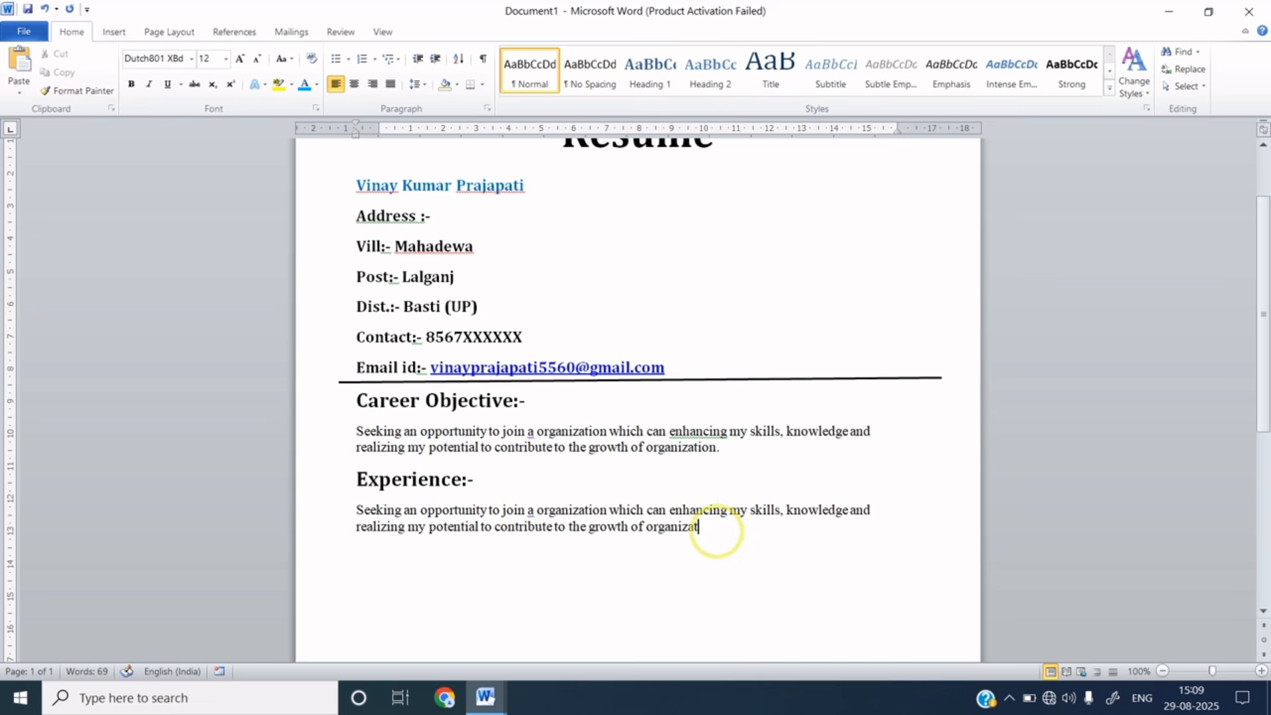
{"action": "key", "text": "BackSpace"}
{"action": "key", "text": "BackSpace"}
{"action": "key", "text": "BackSpace"}
{"action": "key", "text": "BackSpace"}
{"action": "key", "text": "BackSpace"}
{"action": "key", "text": "BackSpace"}
{"action": "key", "text": "BackSpace"}
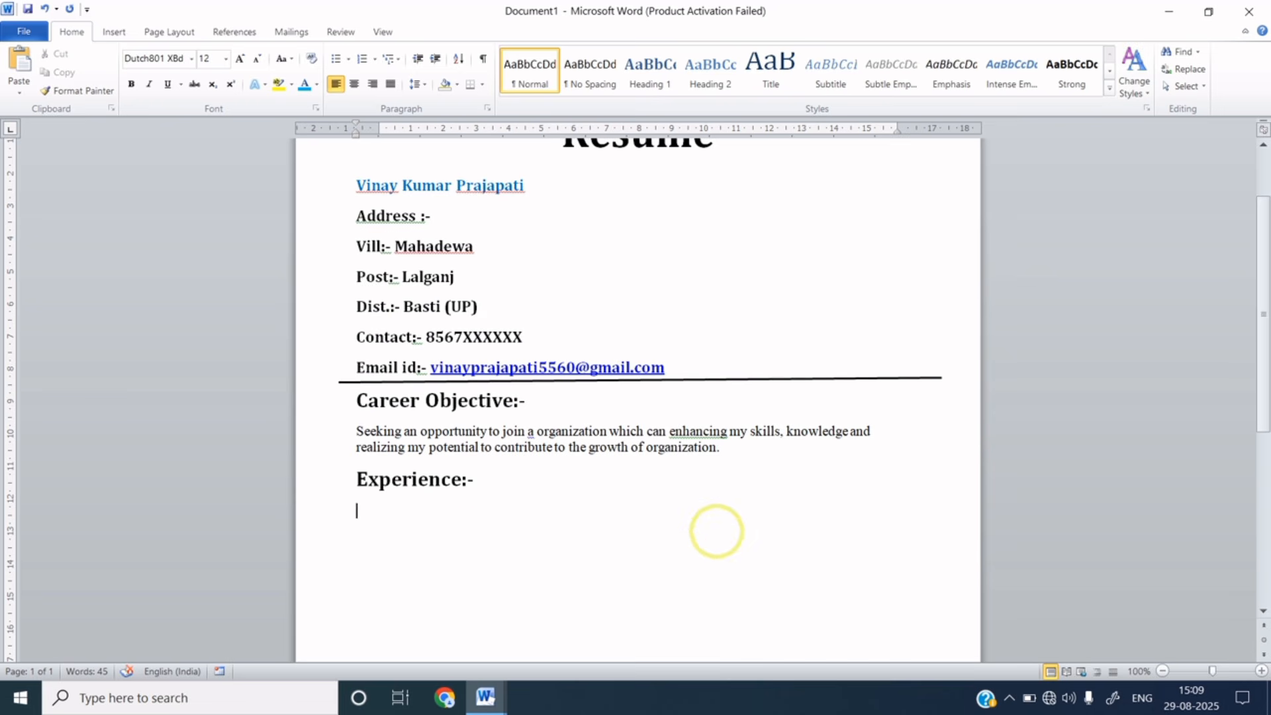
{"action": "type", "text": "I have"}
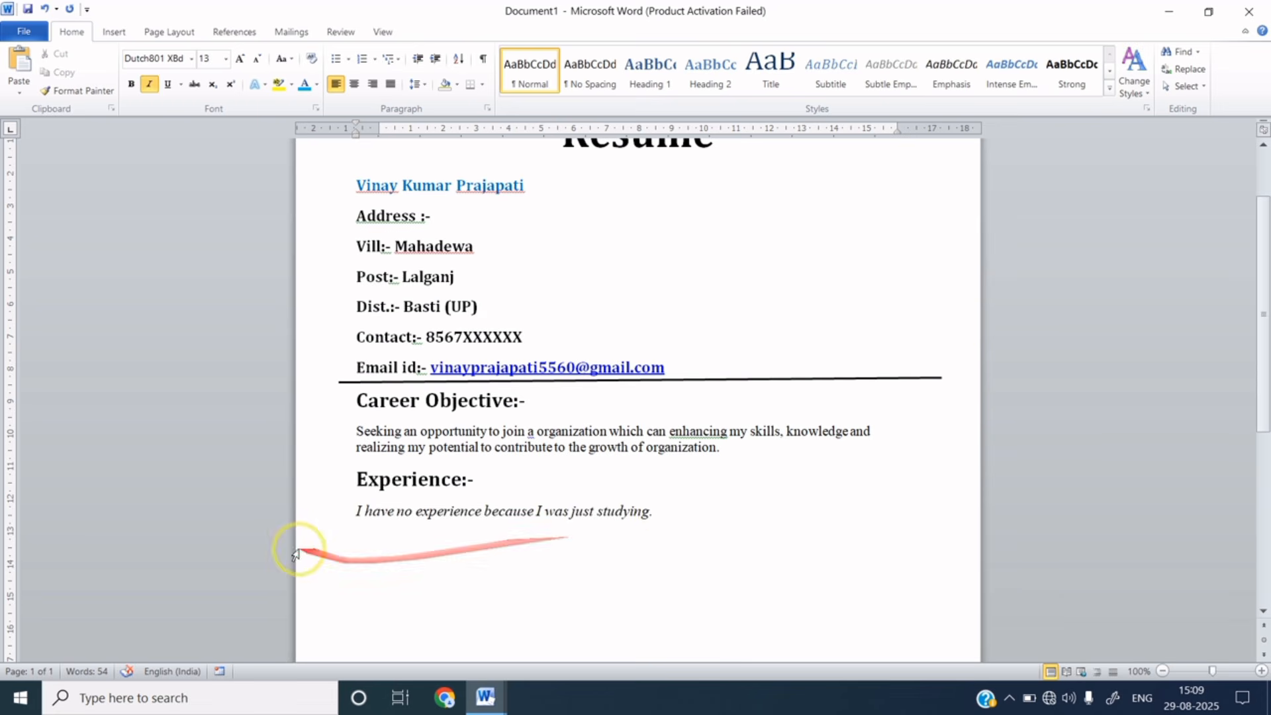
- Give the experience sentence an arrow bullet and end the list after it
{"action": "left_click", "coordinate": [357, 511]}
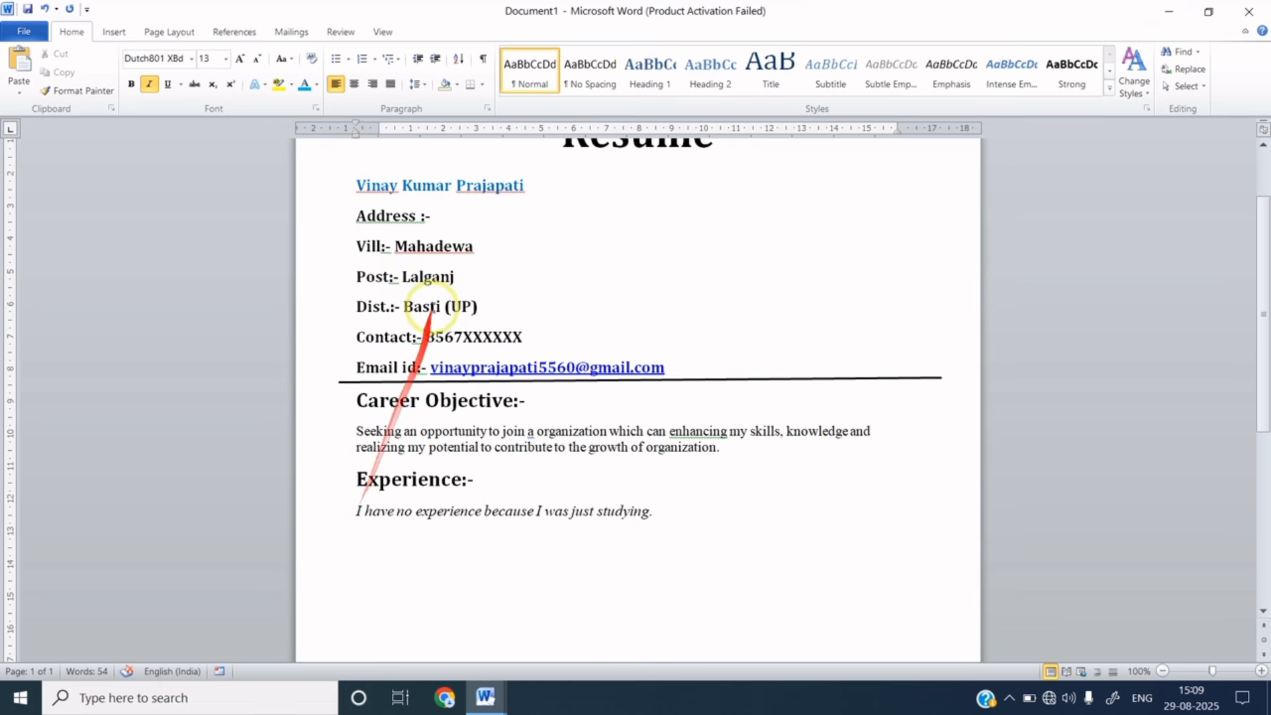
{"action": "left_click", "coordinate": [347, 61]}
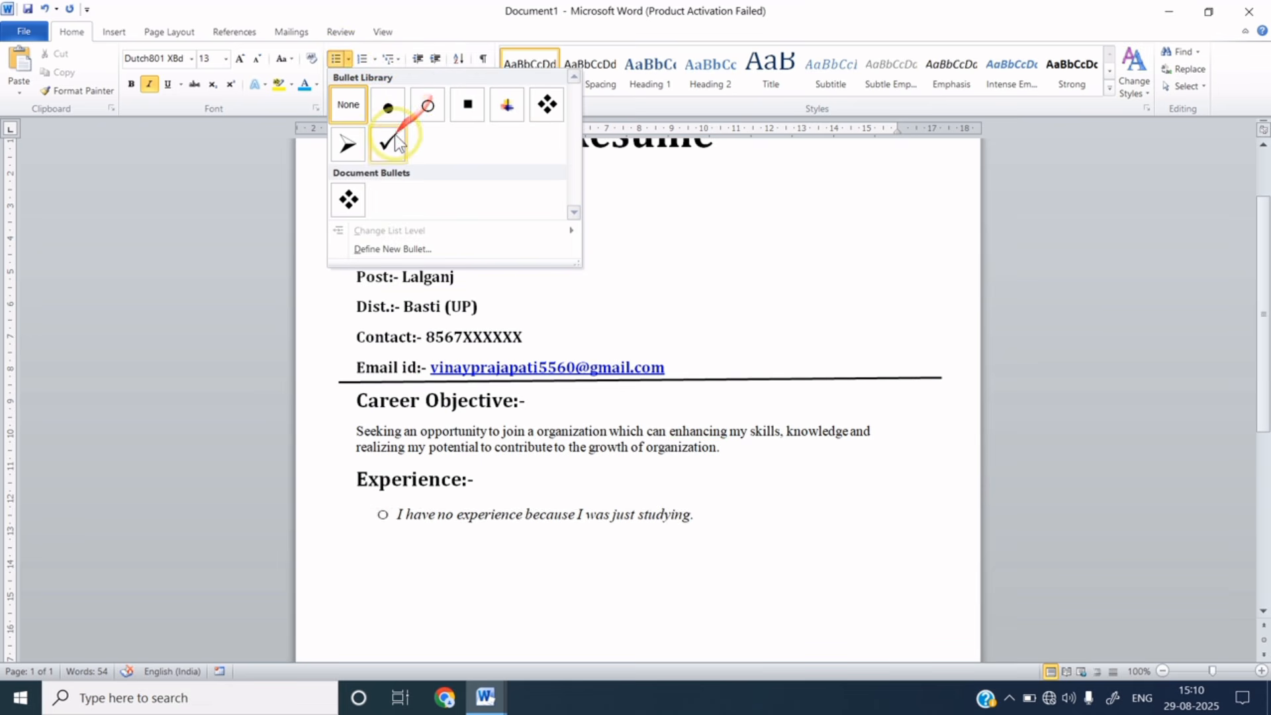
{"action": "left_click", "coordinate": [347, 143]}
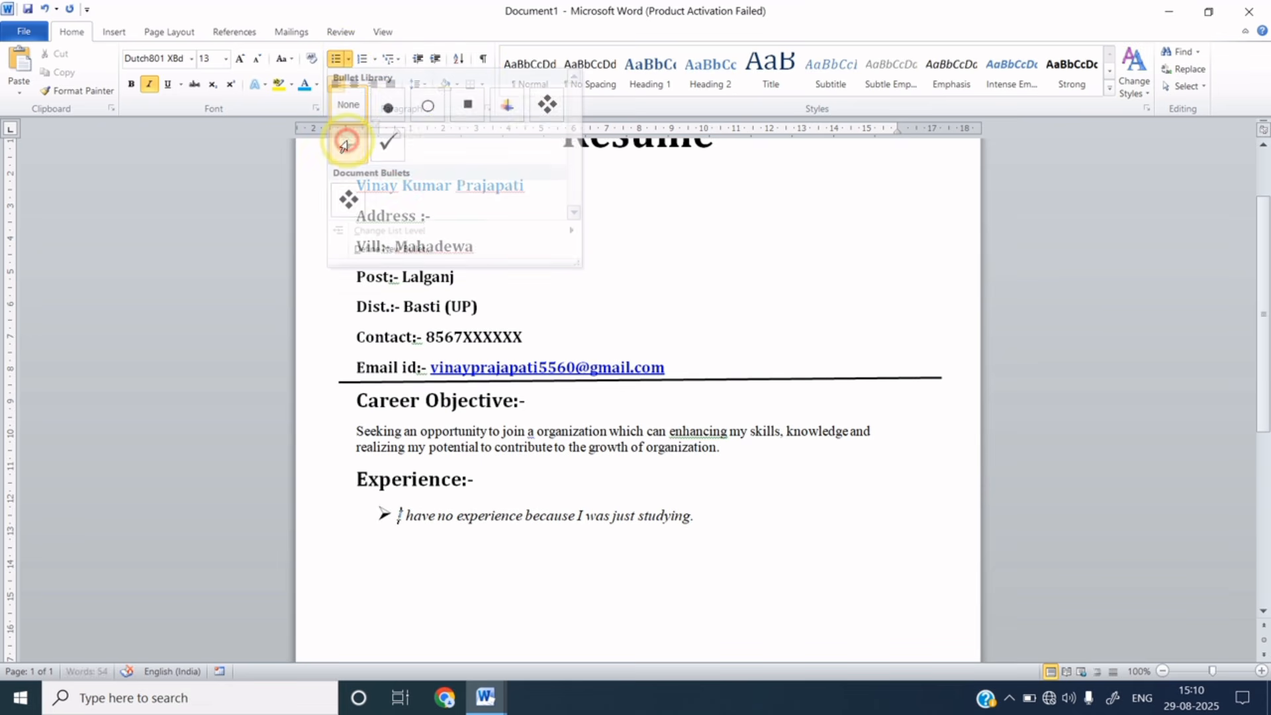
{"action": "left_click", "coordinate": [701, 515]}
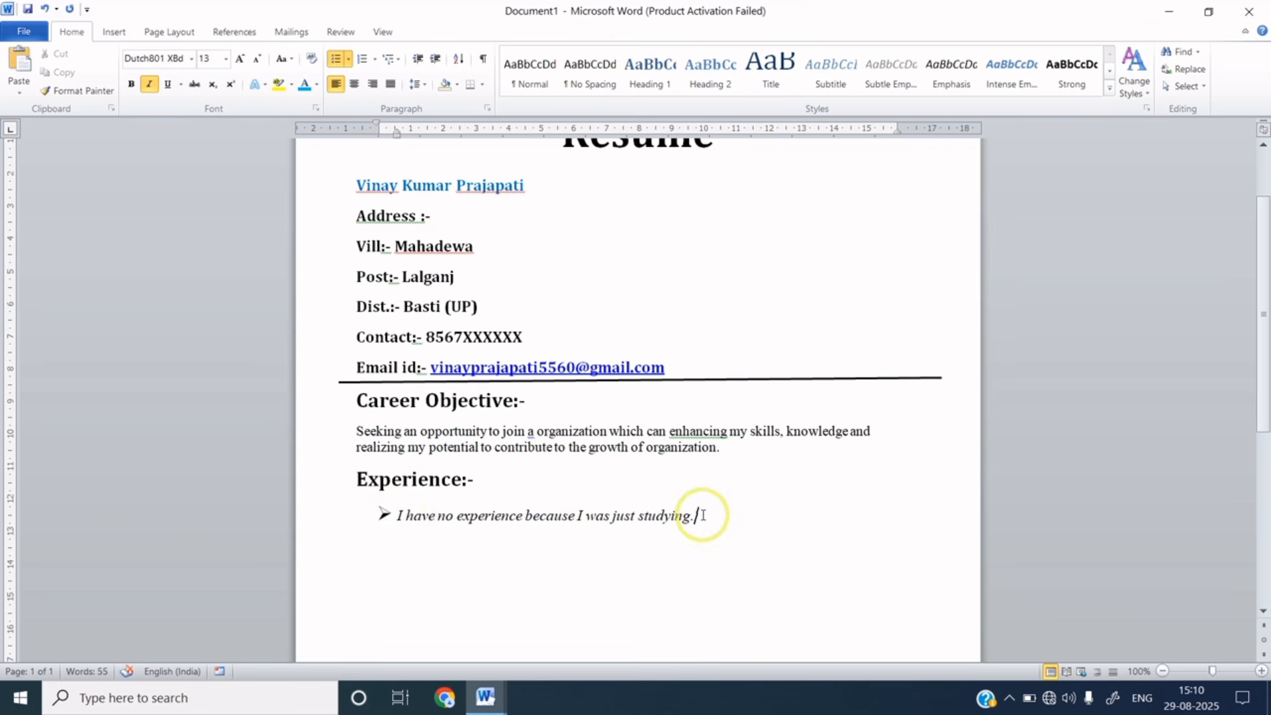
{"action": "key", "text": "Return"}
{"action": "key", "text": "BackSpace"}
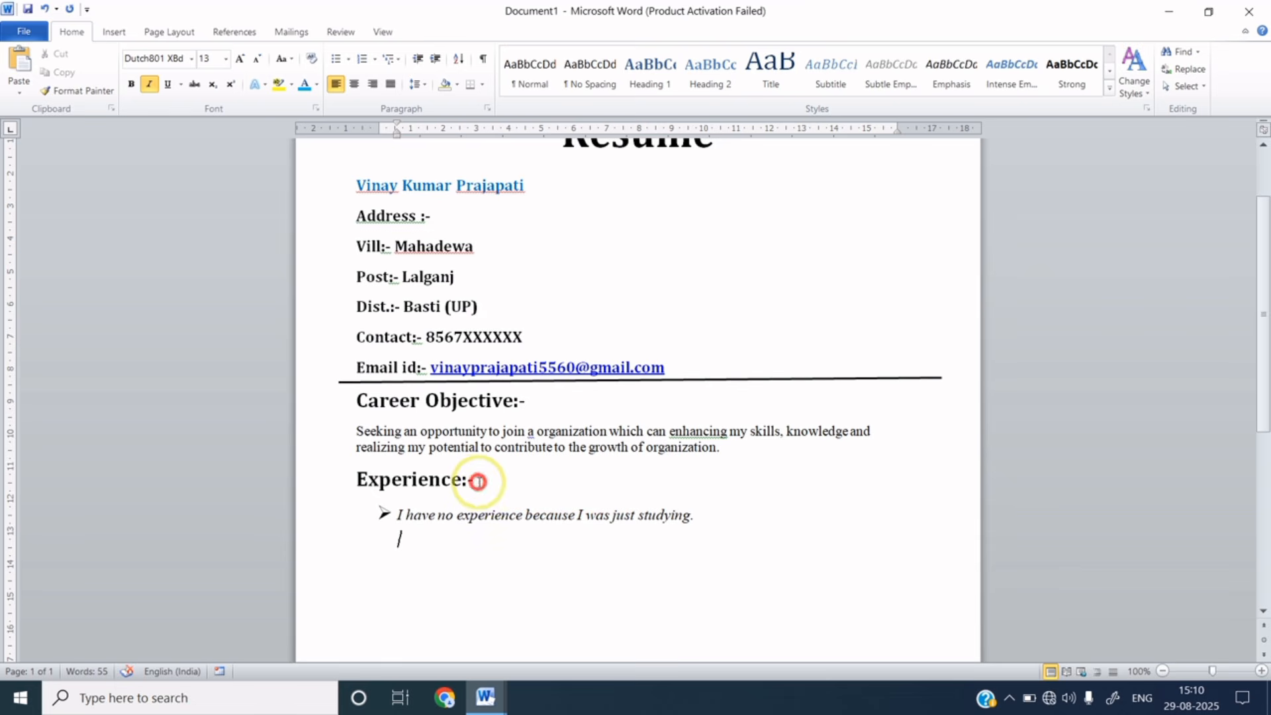
- Copy the Experience:- heading below the experience bullet, drop its bullet, and rename it 'Academic Qulification:-'
{"action": "left_click_drag", "start_coordinate": [487, 482], "coordinate": [387, 487]}
{"action": "key", "text": "ctrl+c"}
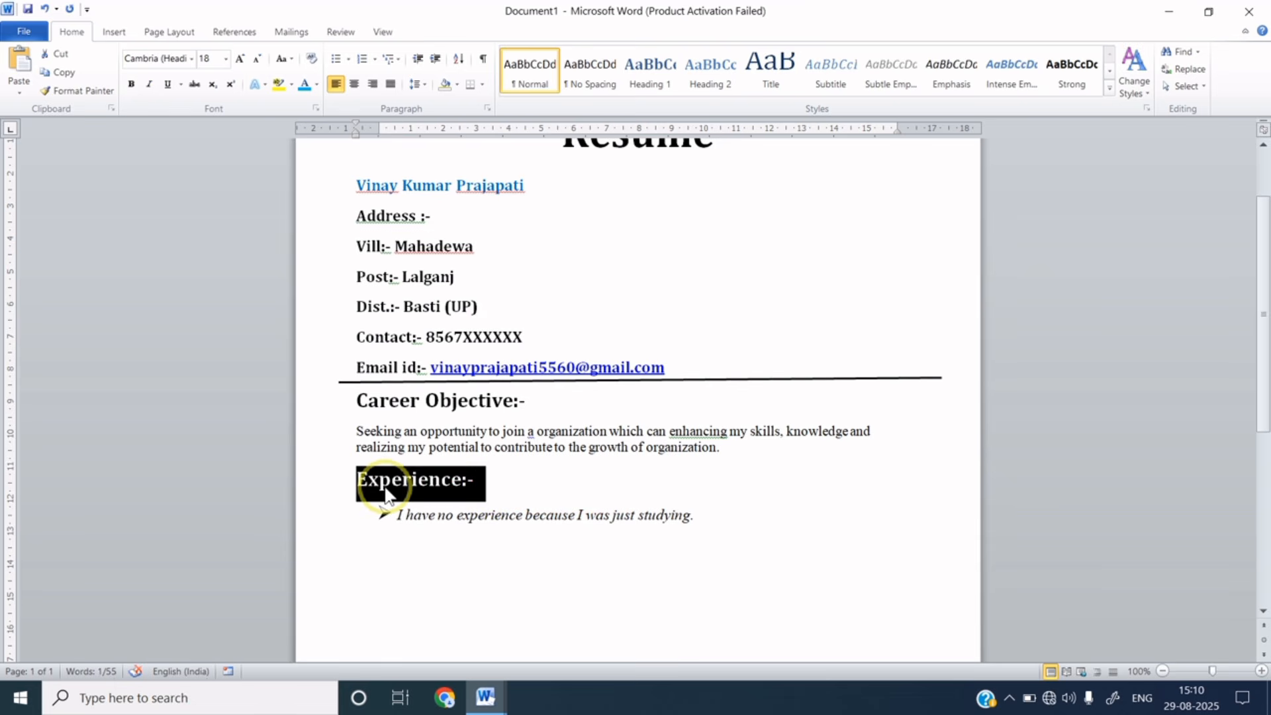
{"action": "left_click", "coordinate": [377, 549]}
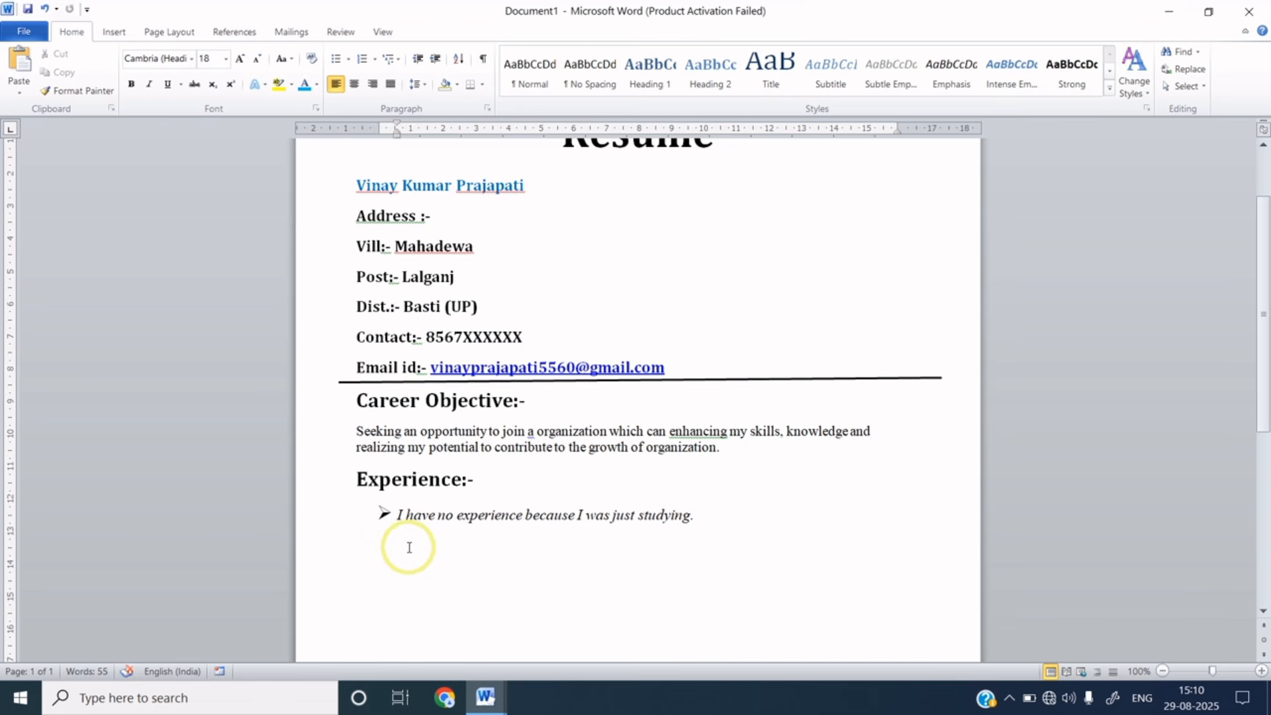
{"action": "key", "text": "ctrl+v"}
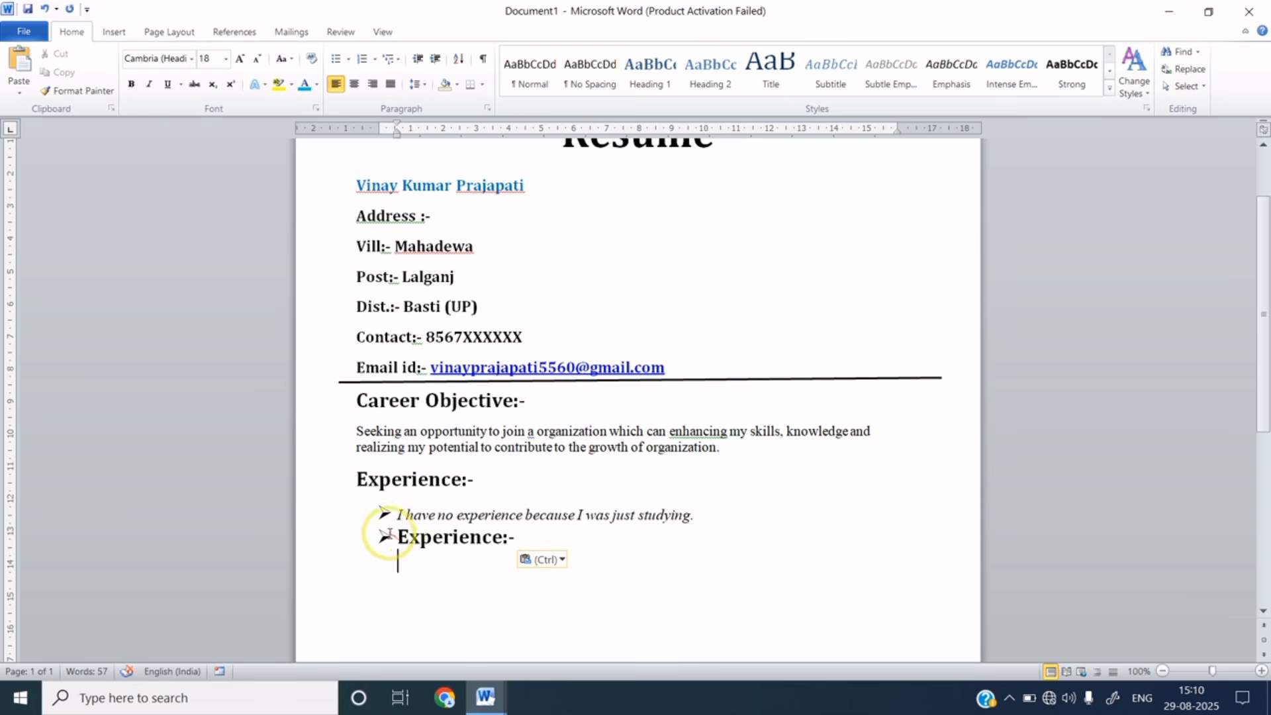
{"action": "left_click", "coordinate": [390, 538]}
{"action": "key", "text": "BackSpace"}
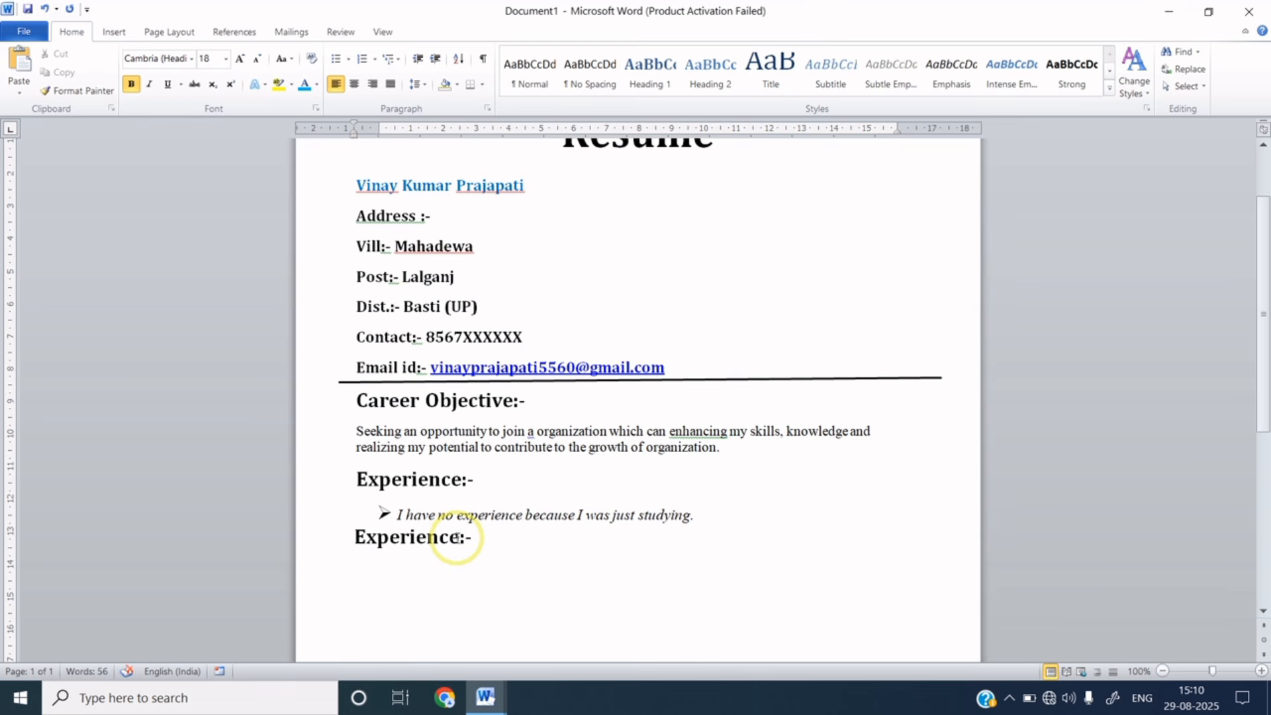
{"action": "key", "text": "BackSpace"}
{"action": "key", "text": "BackSpace"}
{"action": "key", "text": "BackSpace"}
{"action": "key", "text": "BackSpace"}
{"action": "key", "text": "BackSpace"}
{"action": "key", "text": "BackSpace"}
{"action": "key", "text": "BackSpace"}
{"action": "key", "text": "BackSpace"}
{"action": "key", "text": "BackSpace"}
{"action": "key", "text": "BackSpace"}
{"action": "type", "text": "Academic Qulification"}
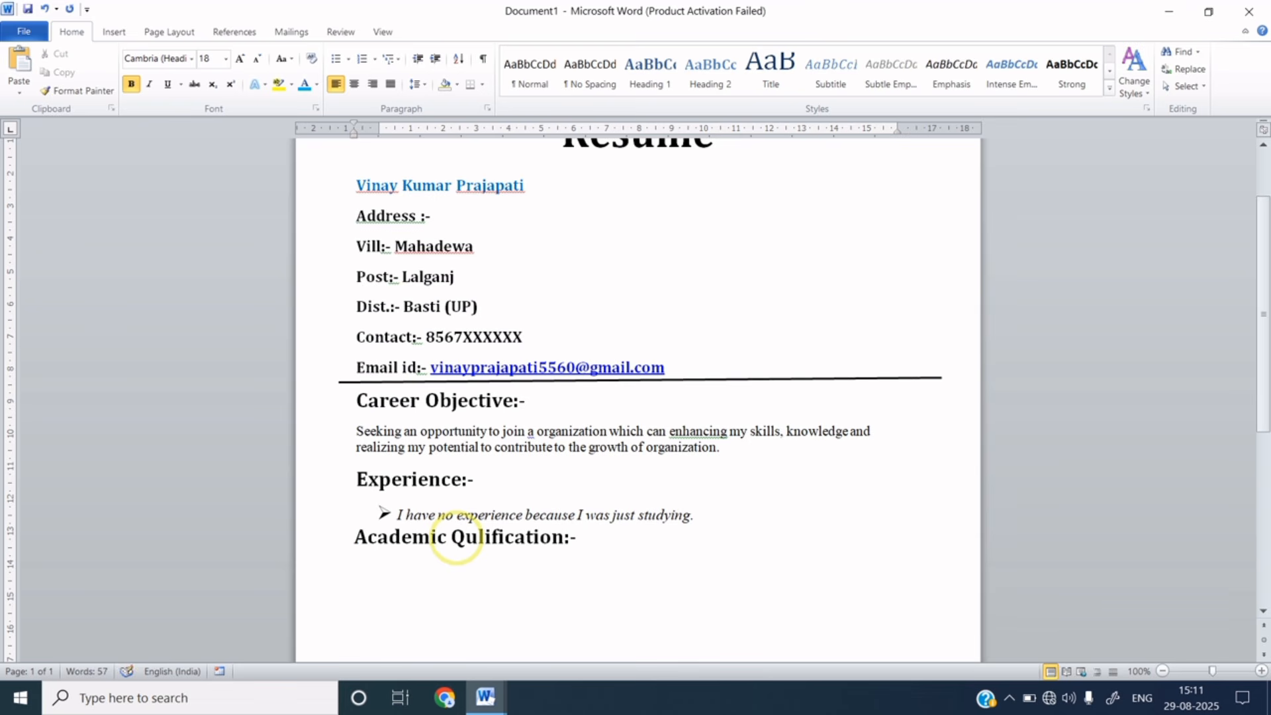
{"action": "left_click", "coordinate": [583, 540]}
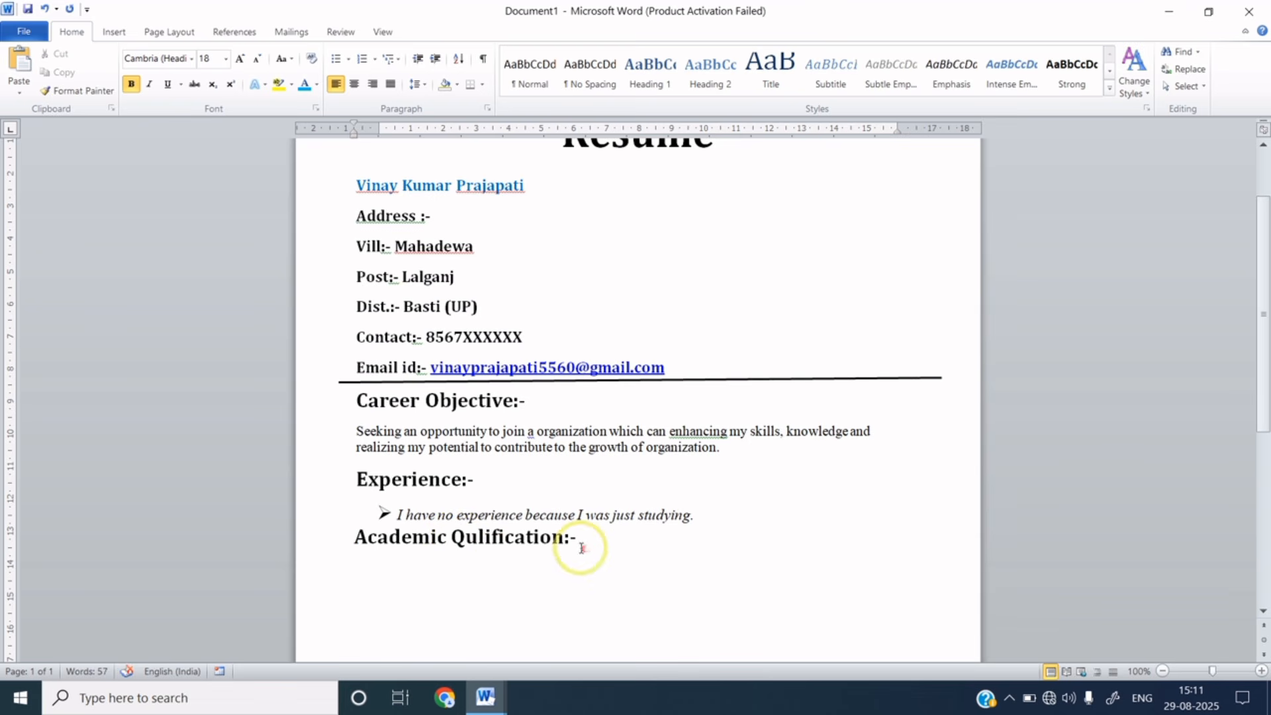
- Paste the experience sentence twice under Academic Qulification:- as templates for the 10th and 12th CBSC Board bullets
{"action": "key", "text": "Return"}
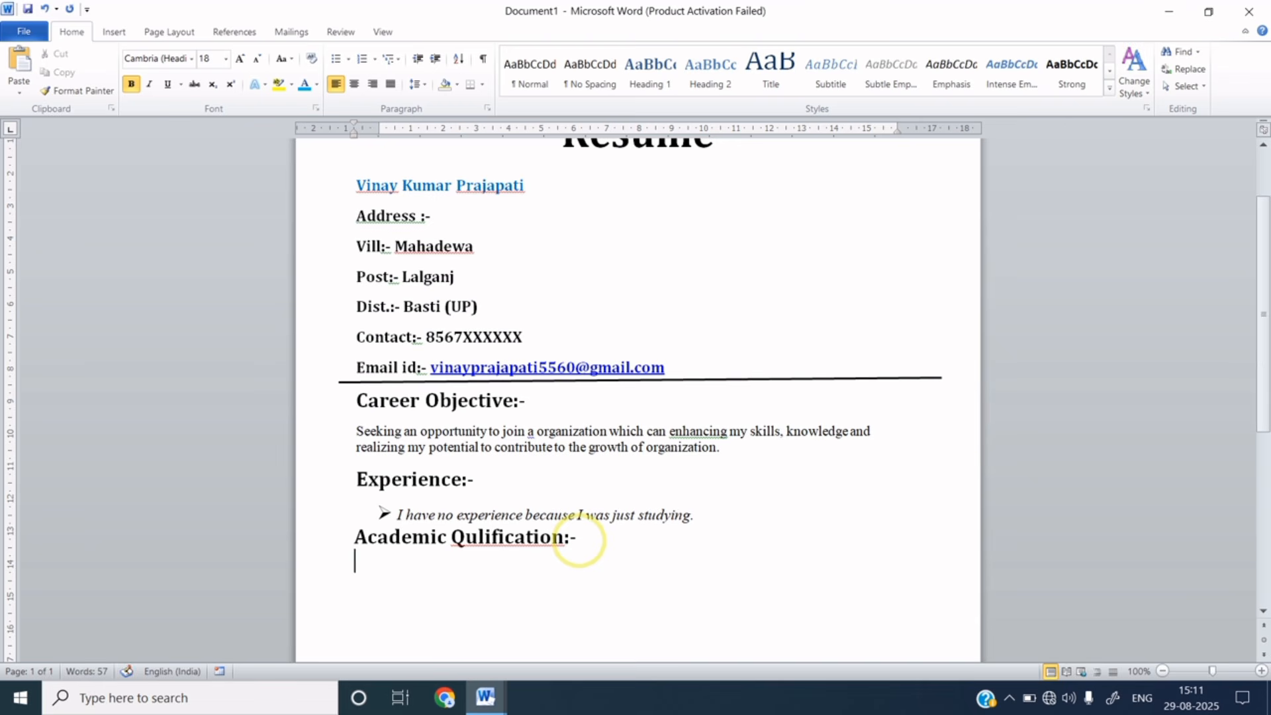
{"action": "left_click_drag", "start_coordinate": [396, 515], "coordinate": [687, 516]}
{"action": "key", "text": "ctrl+c"}
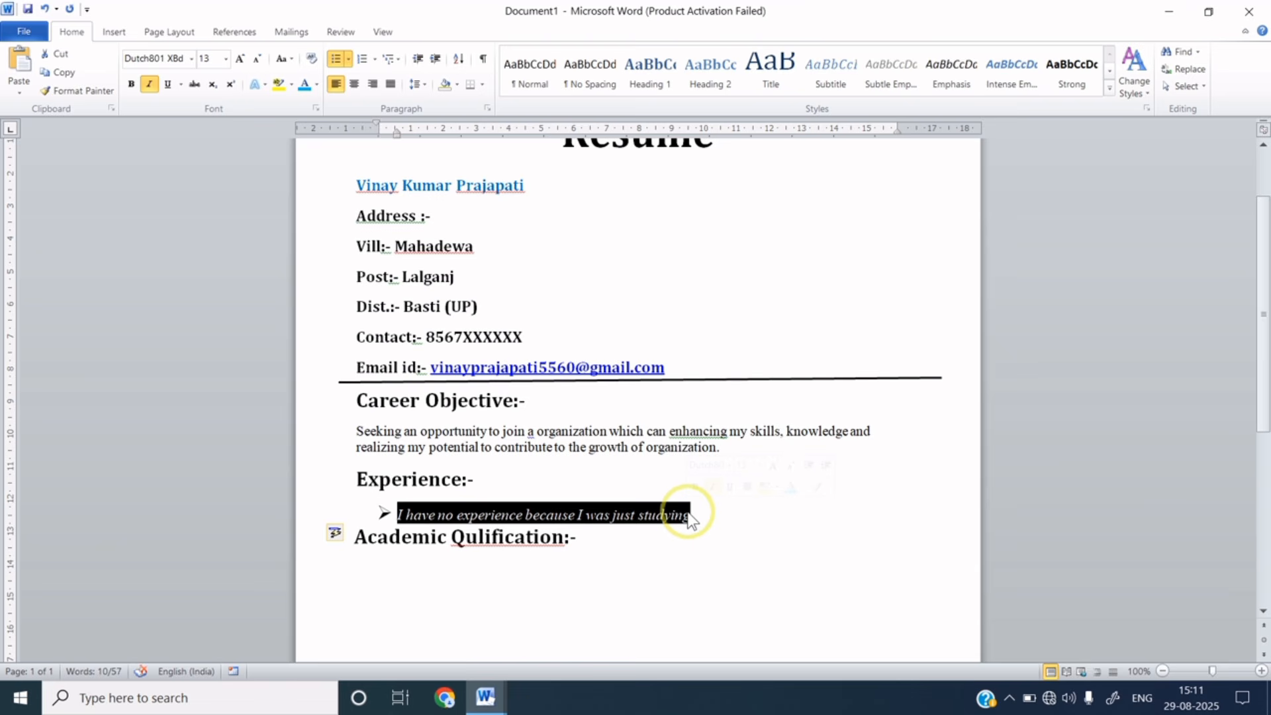
{"action": "left_click", "coordinate": [586, 540]}
{"action": "key", "text": "Return"}
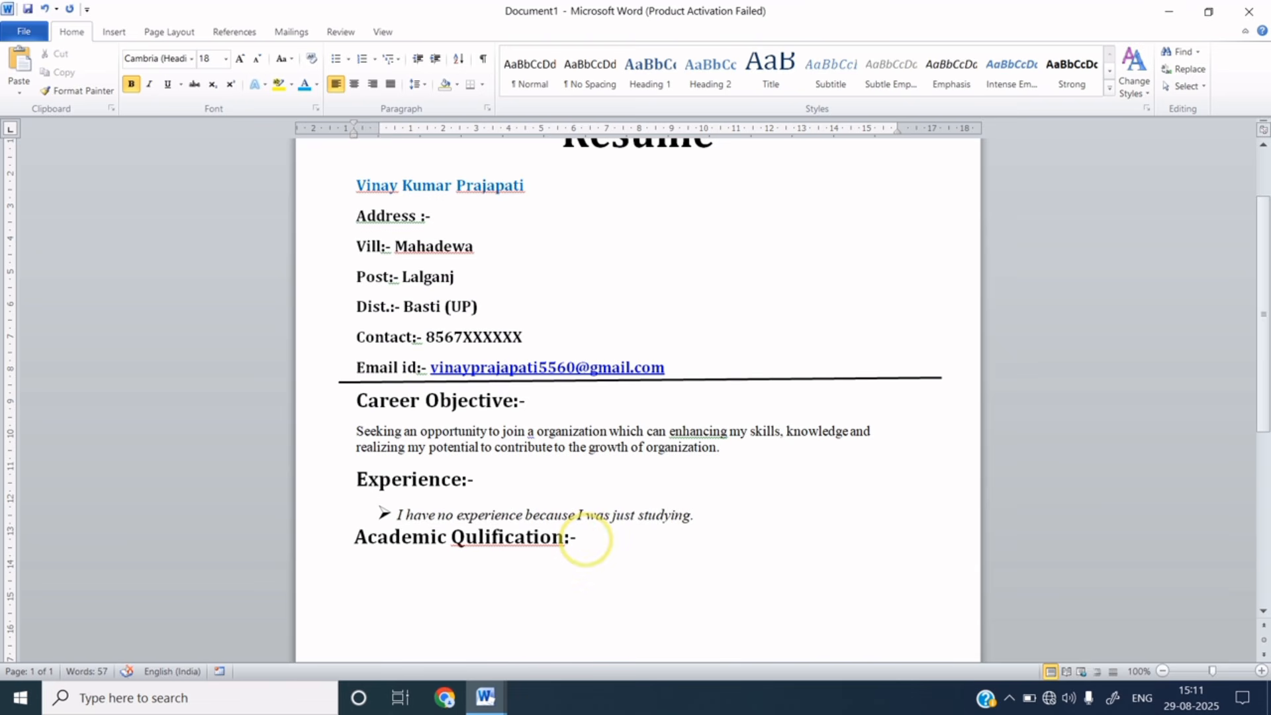
{"action": "key", "text": "ctrl+v"}
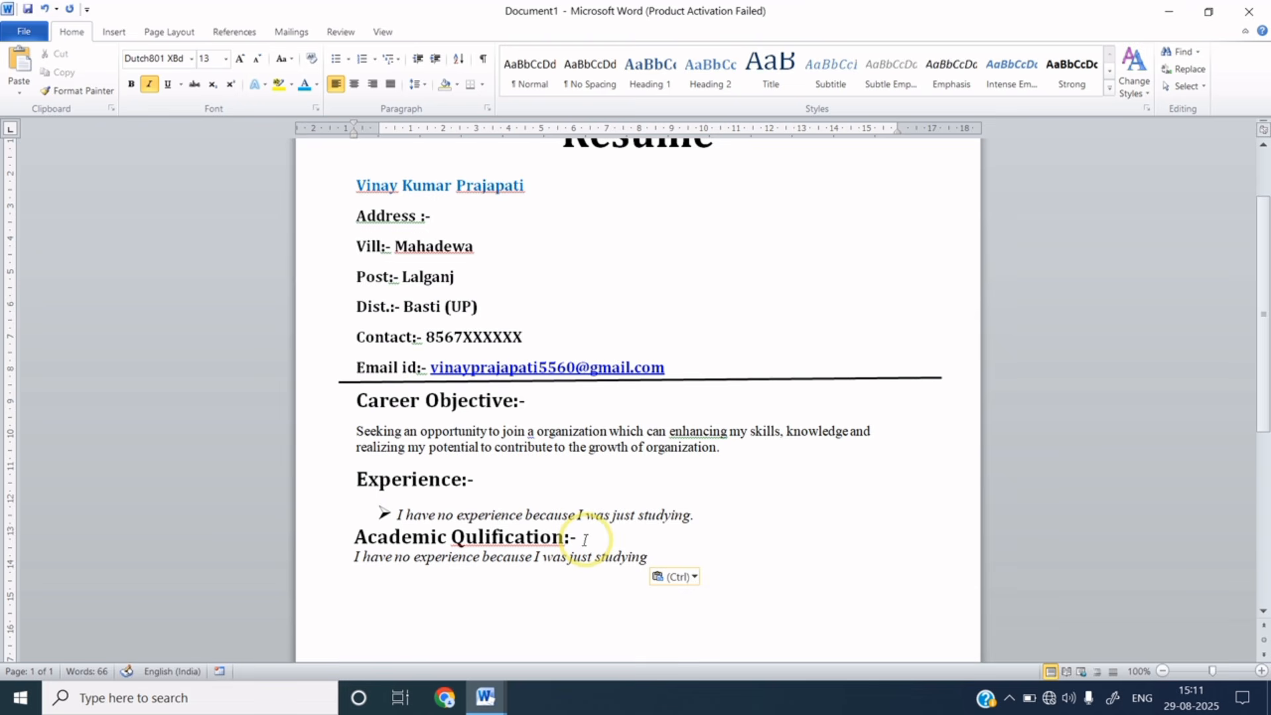
{"action": "key", "text": "Return"}
{"action": "key", "text": "ctrl+v"}
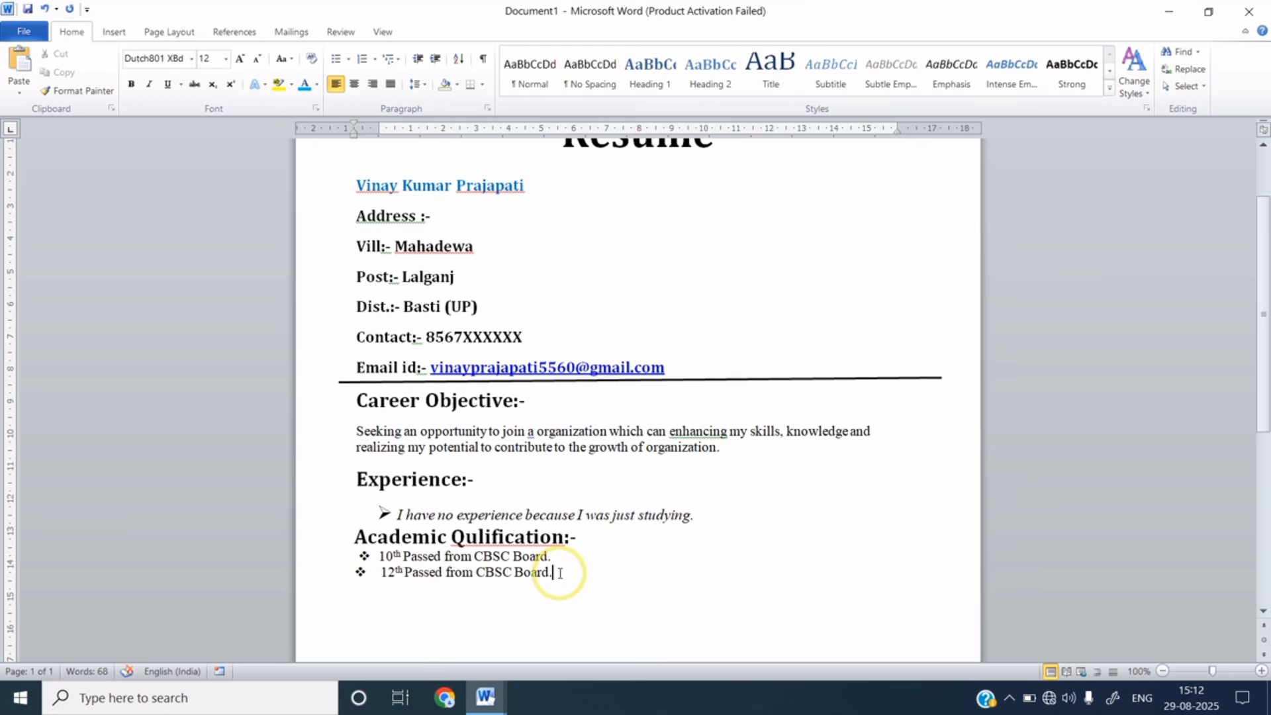
{"action": "left_click_drag", "start_coordinate": [355, 536], "coordinate": [581, 552]}
{"action": "key", "text": "ctrl+c"}
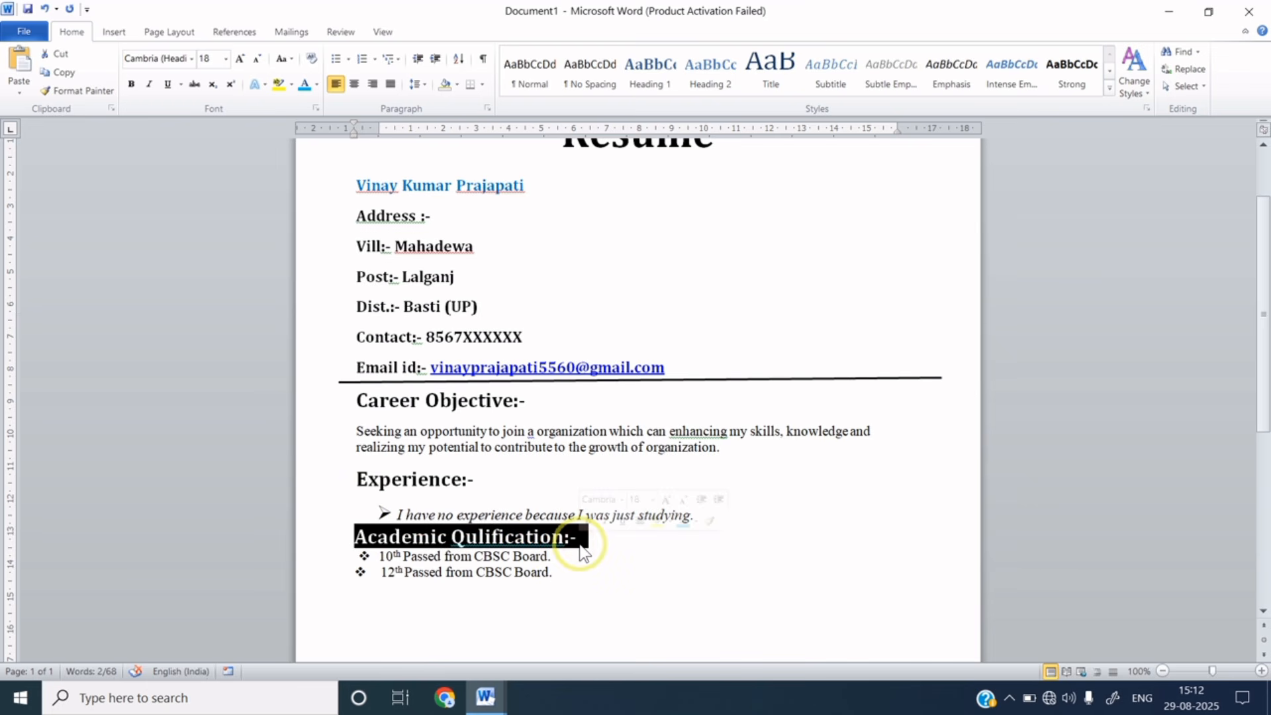
- Paste the copied heading below the academic bullets, rename it 'Hobbies:-', and start a line beneath
{"action": "left_click", "coordinate": [391, 601]}
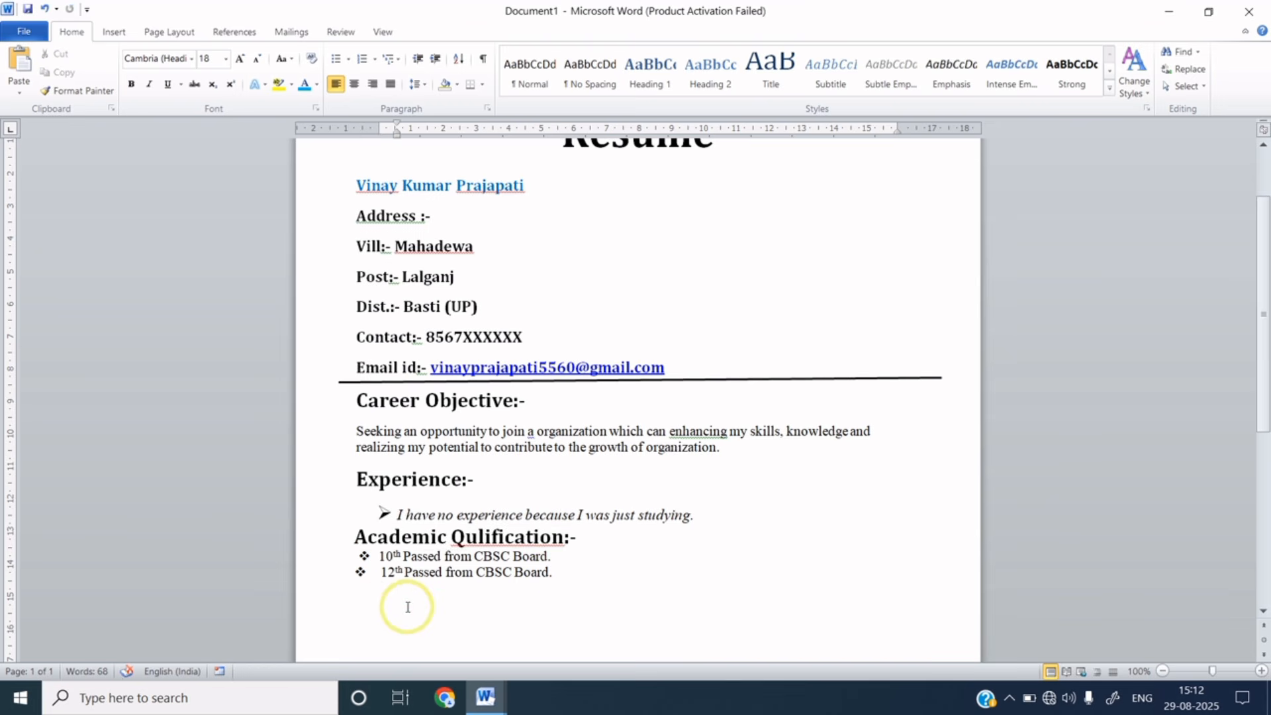
{"action": "key", "text": "ctrl+v"}
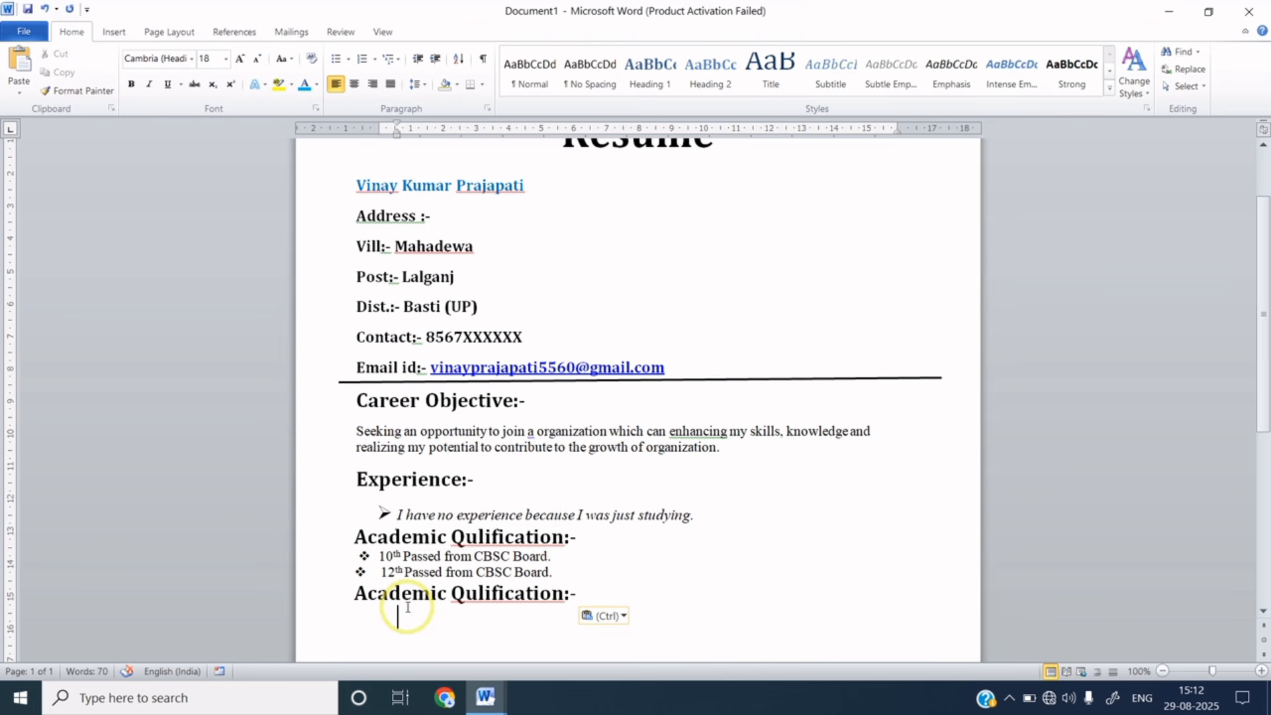
{"action": "left_click", "coordinate": [563, 594]}
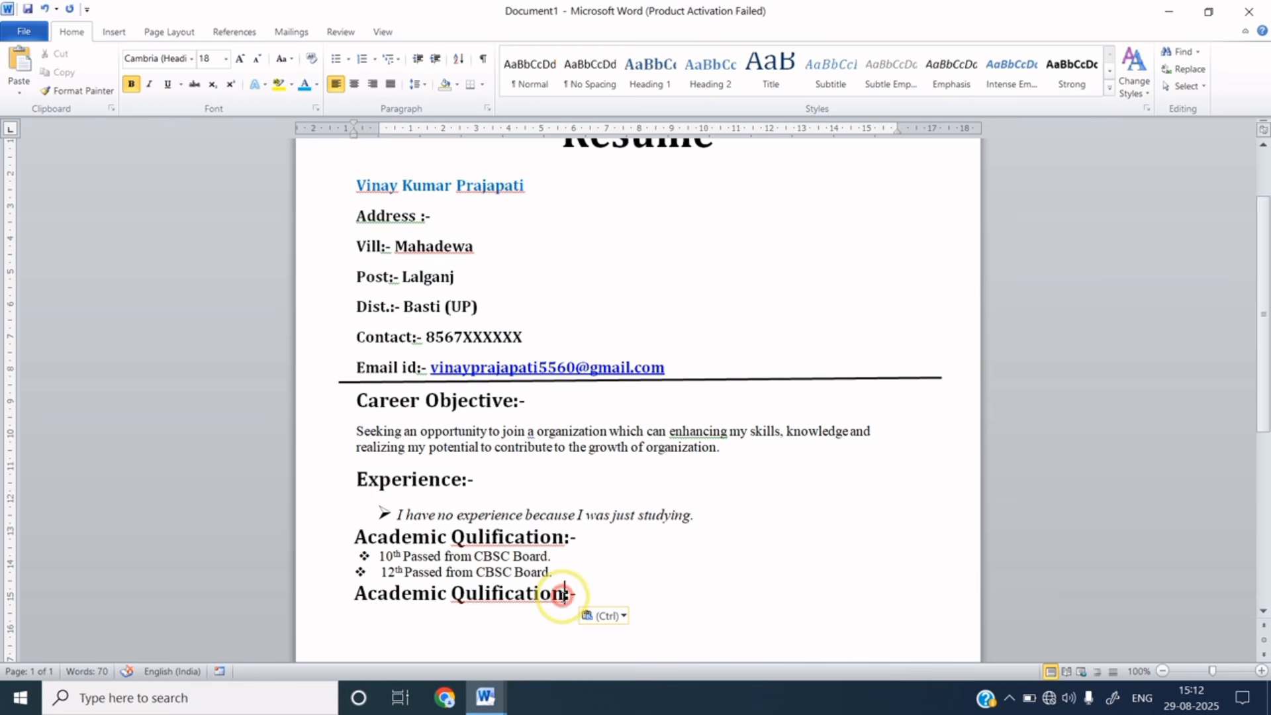
{"action": "key", "text": "BackSpace"}
{"action": "key", "text": "BackSpace"}
{"action": "key", "text": "BackSpace"}
{"action": "key", "text": "BackSpace"}
{"action": "key", "text": "BackSpace"}
{"action": "key", "text": "BackSpace"}
{"action": "key", "text": "BackSpace"}
{"action": "key", "text": "BackSpace"}
{"action": "key", "text": "BackSpace"}
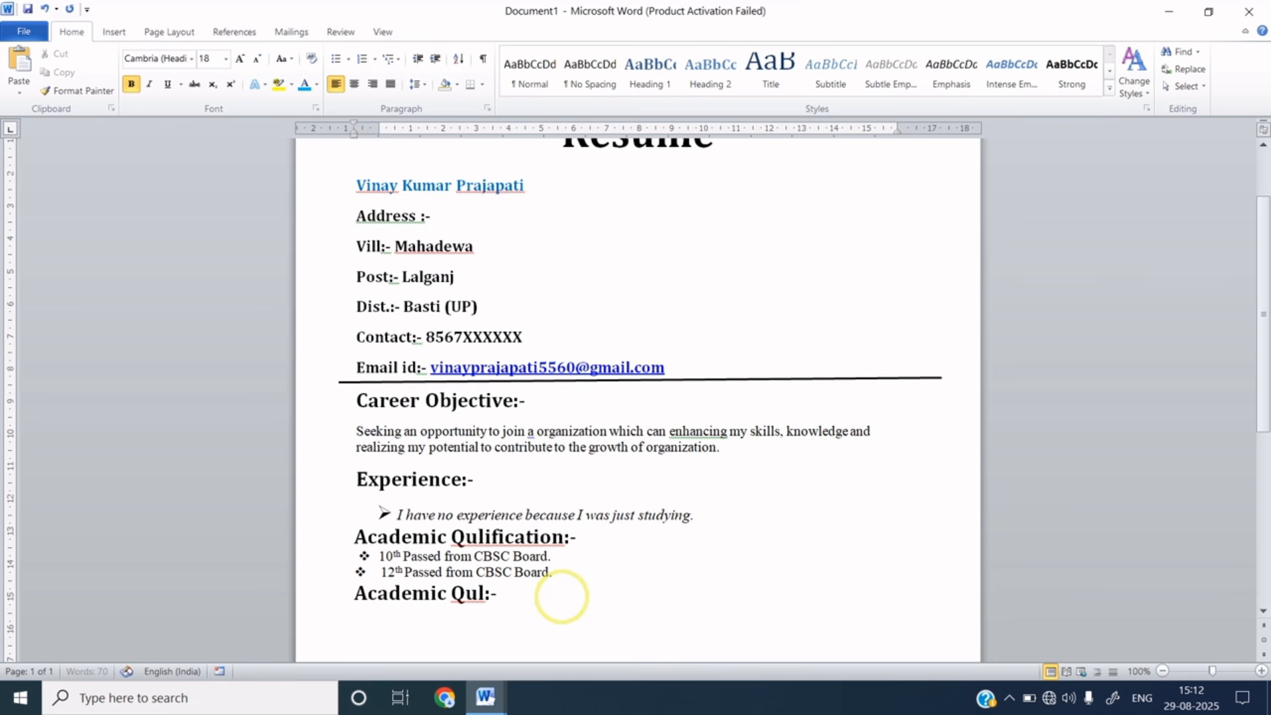
{"action": "key", "text": "BackSpace"}
{"action": "key", "text": "BackSpace"}
{"action": "key", "text": "BackSpace"}
{"action": "key", "text": "BackSpace"}
{"action": "key", "text": "BackSpace"}
{"action": "key", "text": "BackSpace"}
{"action": "key", "text": "BackSpace"}
{"action": "key", "text": "BackSpace"}
{"action": "key", "text": "BackSpace"}
{"action": "key", "text": "BackSpace"}
{"action": "key", "text": "BackSpace"}
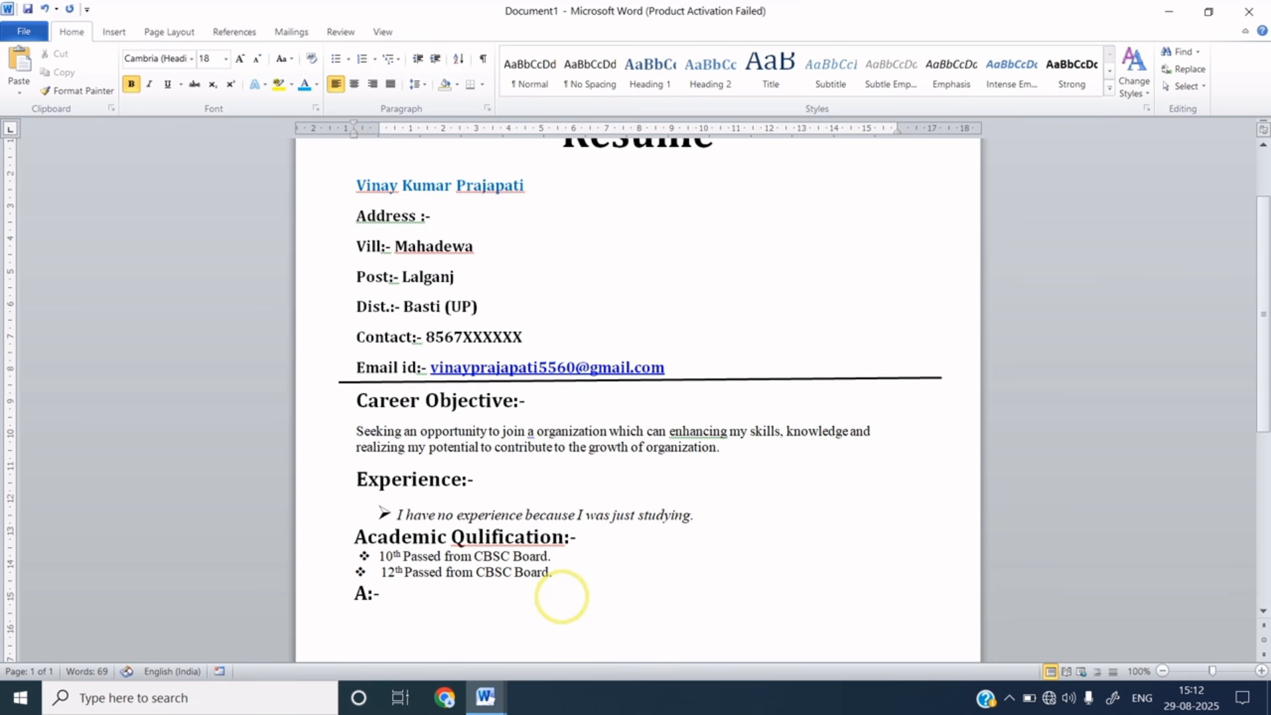
{"action": "key", "text": "BackSpace"}
{"action": "type", "text": "Hobbies"}
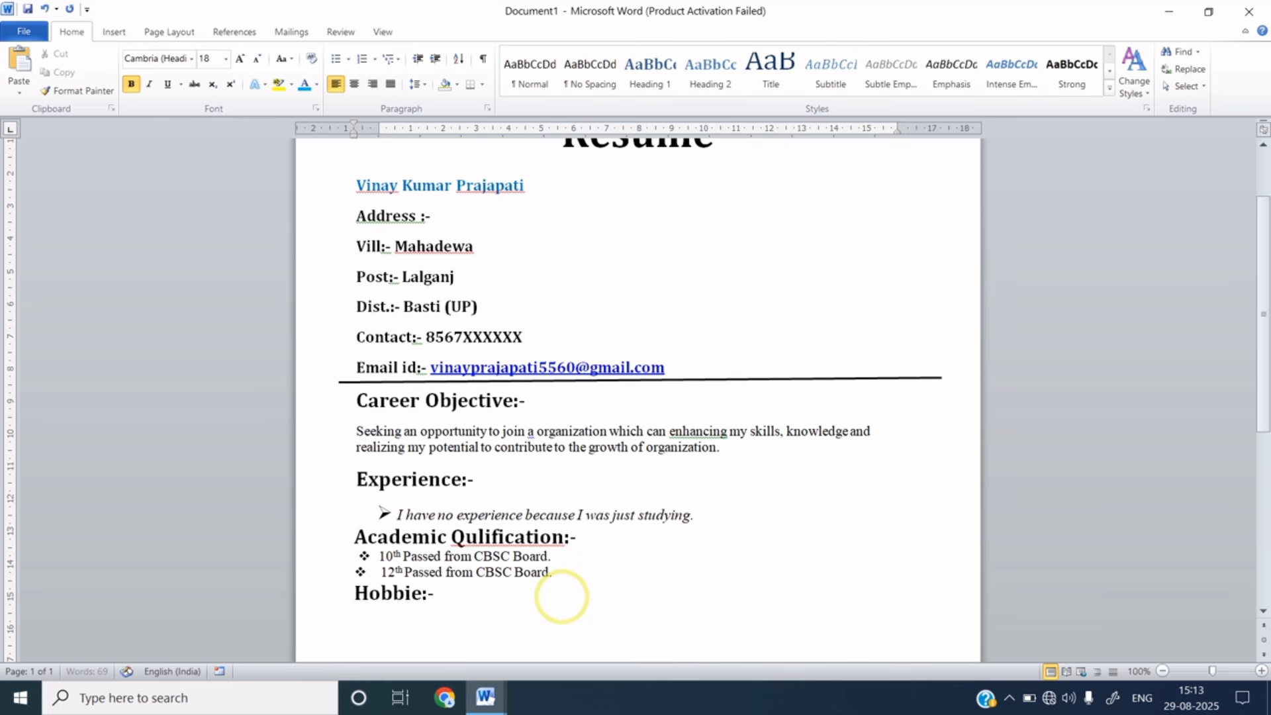
{"action": "key", "text": "End"}
{"action": "key", "text": "Return"}
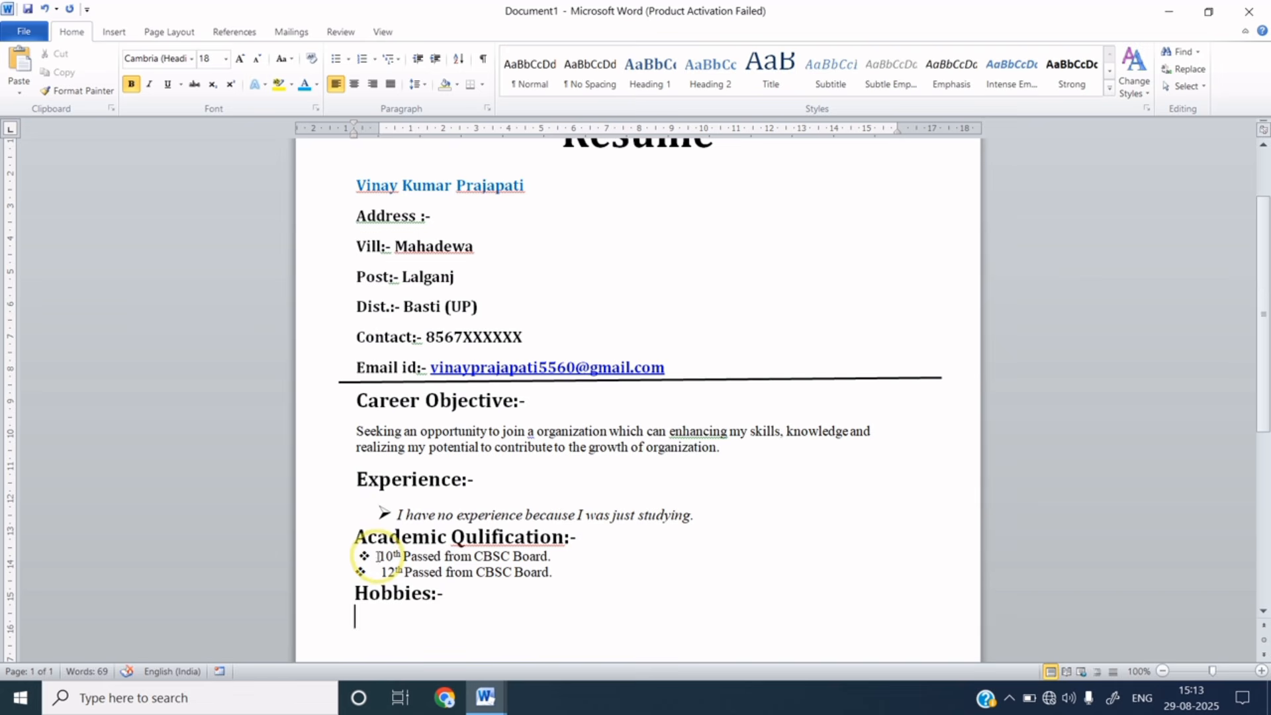
- Paste the academic bullets under Hobbies:- as templates for Hard & Smart Working through Playing Cricket
{"action": "left_click_drag", "start_coordinate": [376, 556], "coordinate": [551, 577]}
{"action": "key", "text": "ctrl+c"}
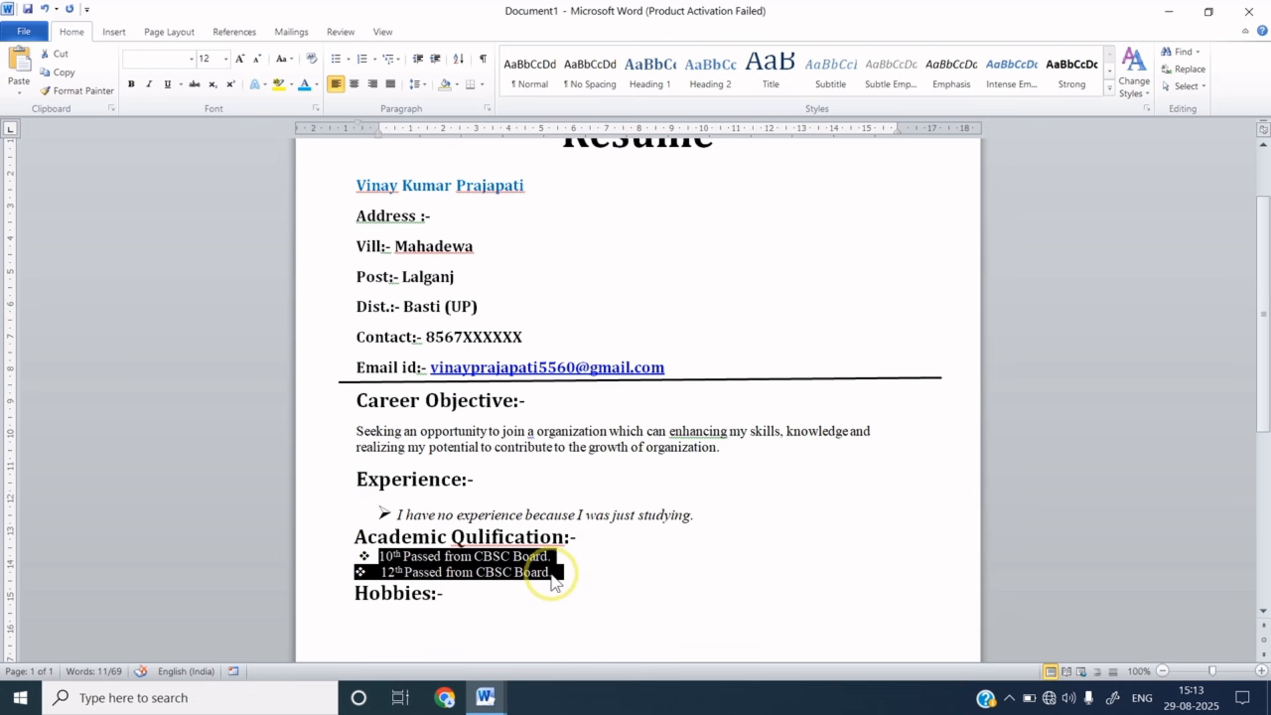
{"action": "left_click", "coordinate": [448, 599]}
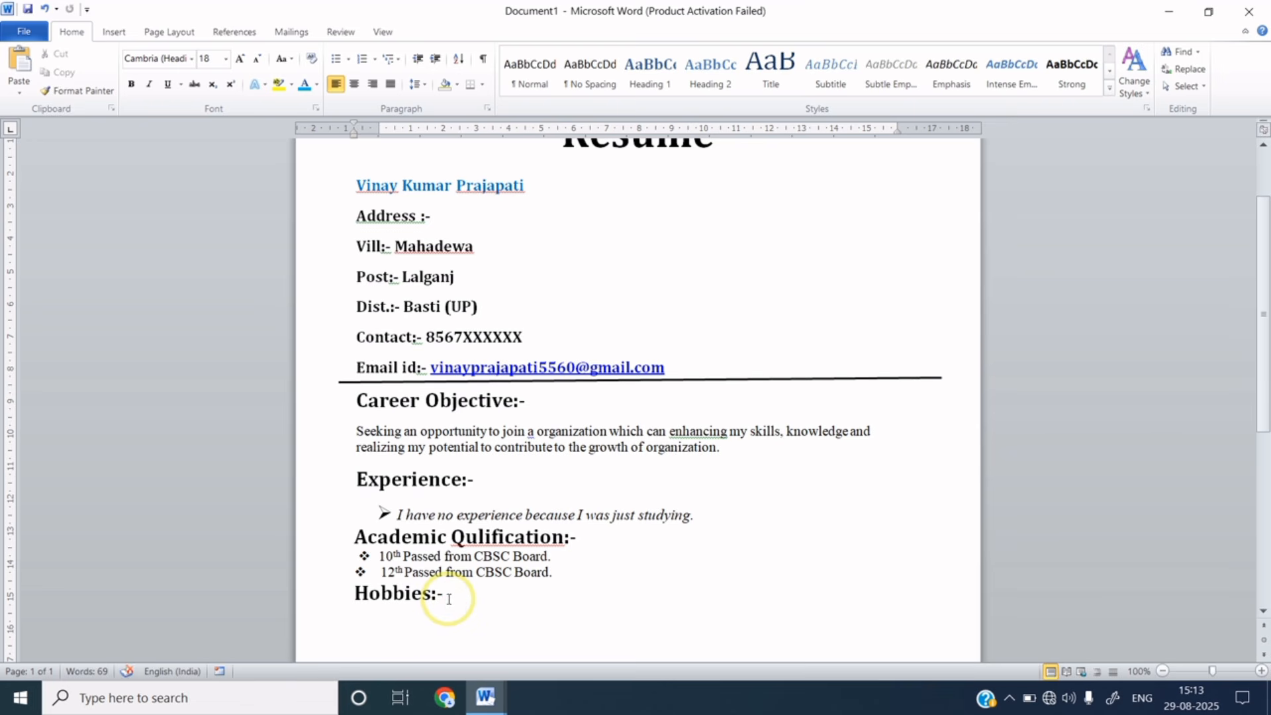
{"action": "key", "text": "ctrl+b"}
{"action": "key", "text": "Return"}
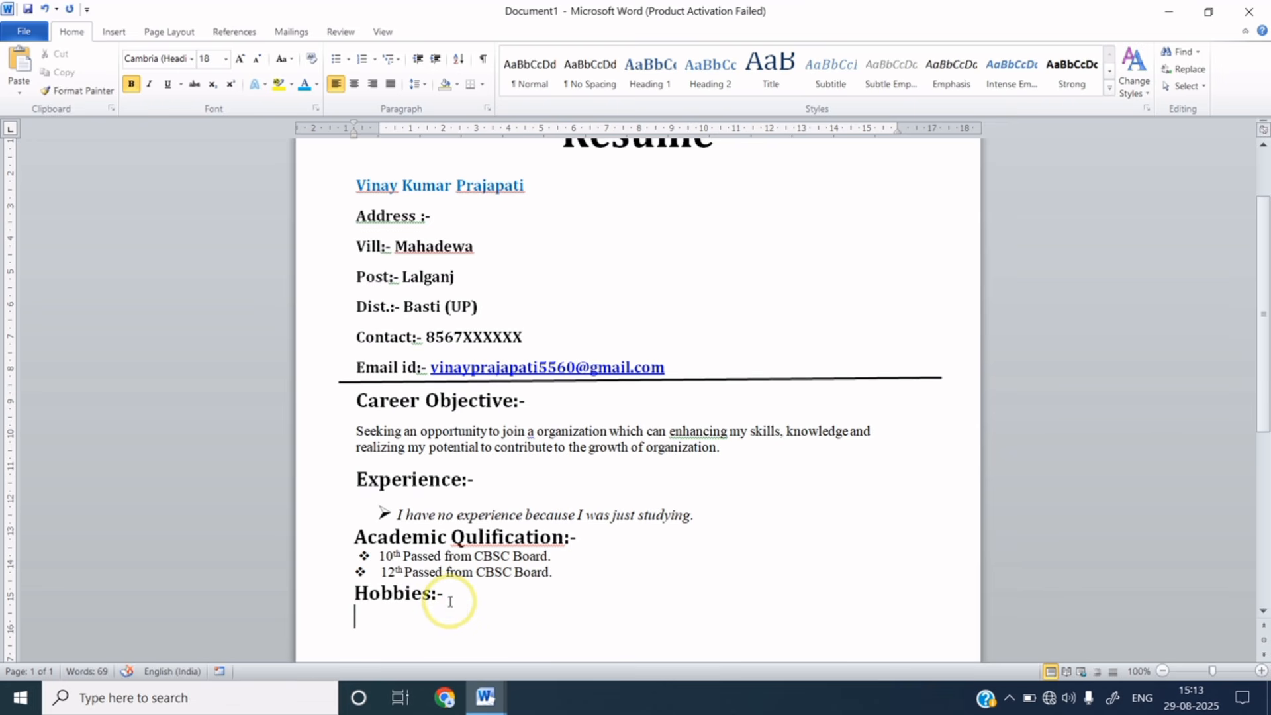
{"action": "key", "text": "ctrl+v"}
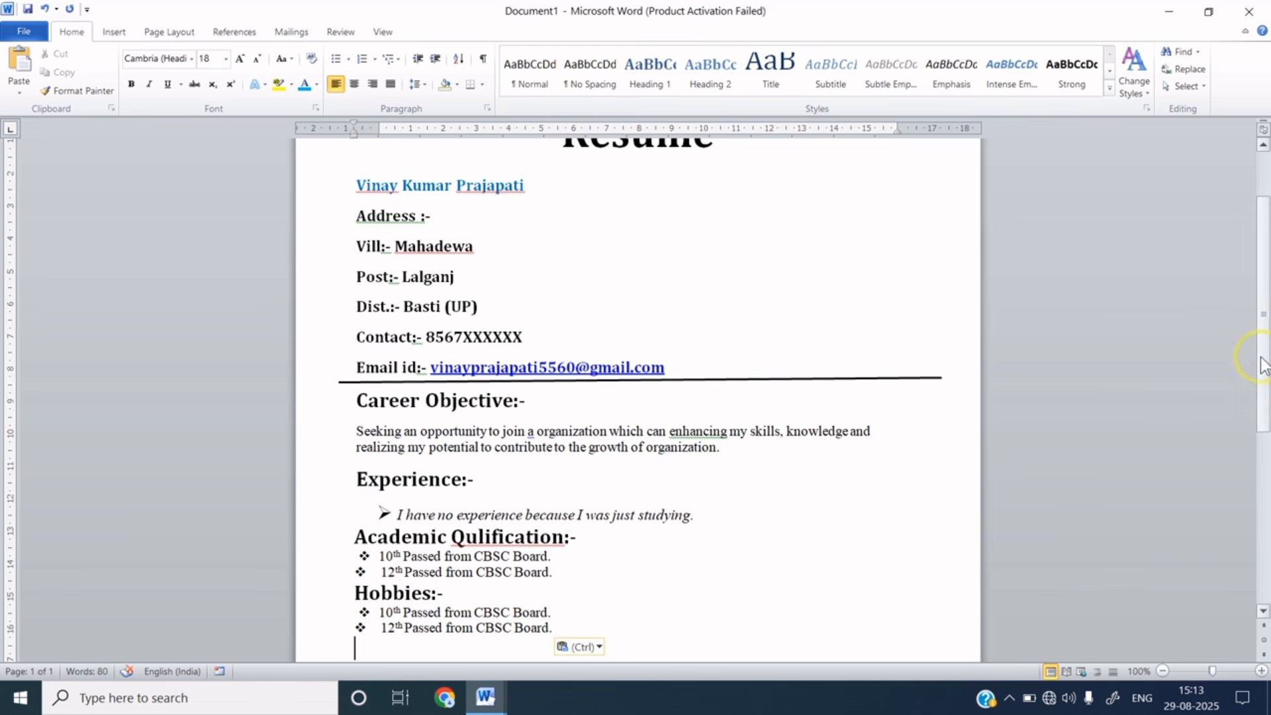
{"action": "left_click_drag", "start_coordinate": [1263, 362], "coordinate": [1264, 444]}
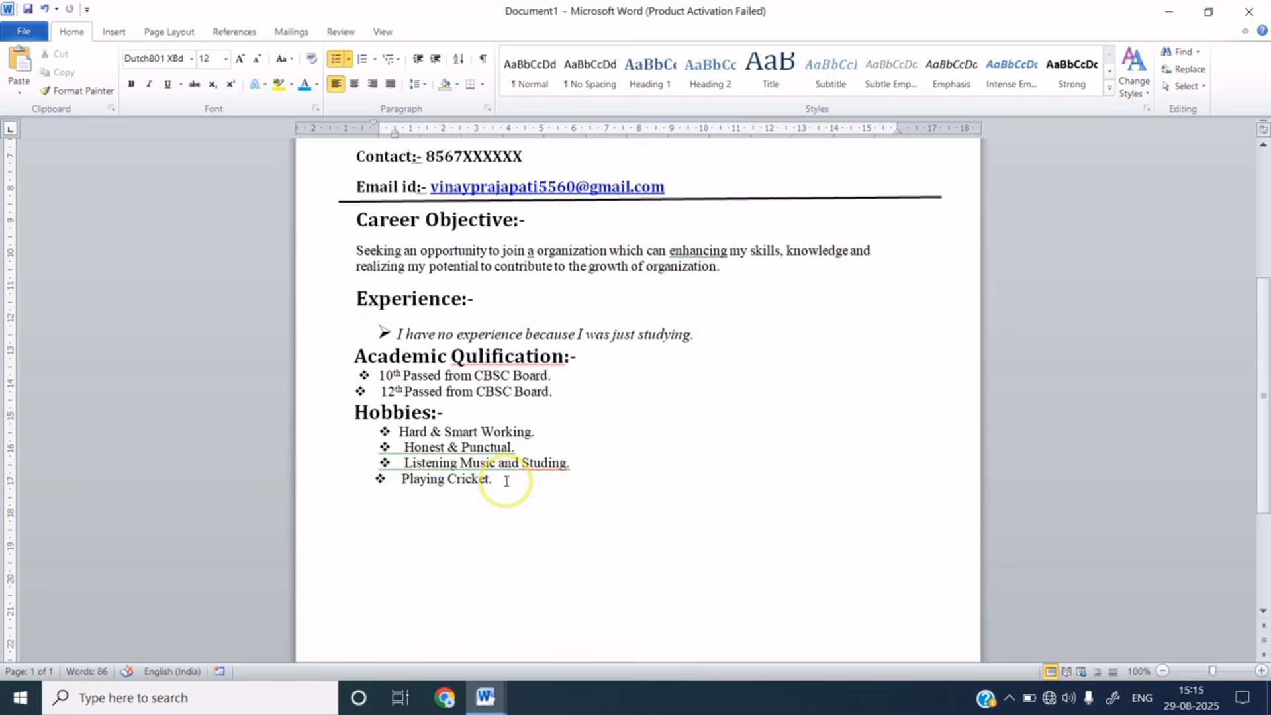
{"action": "key", "text": "Return"}
{"action": "key", "text": "BackSpace"}
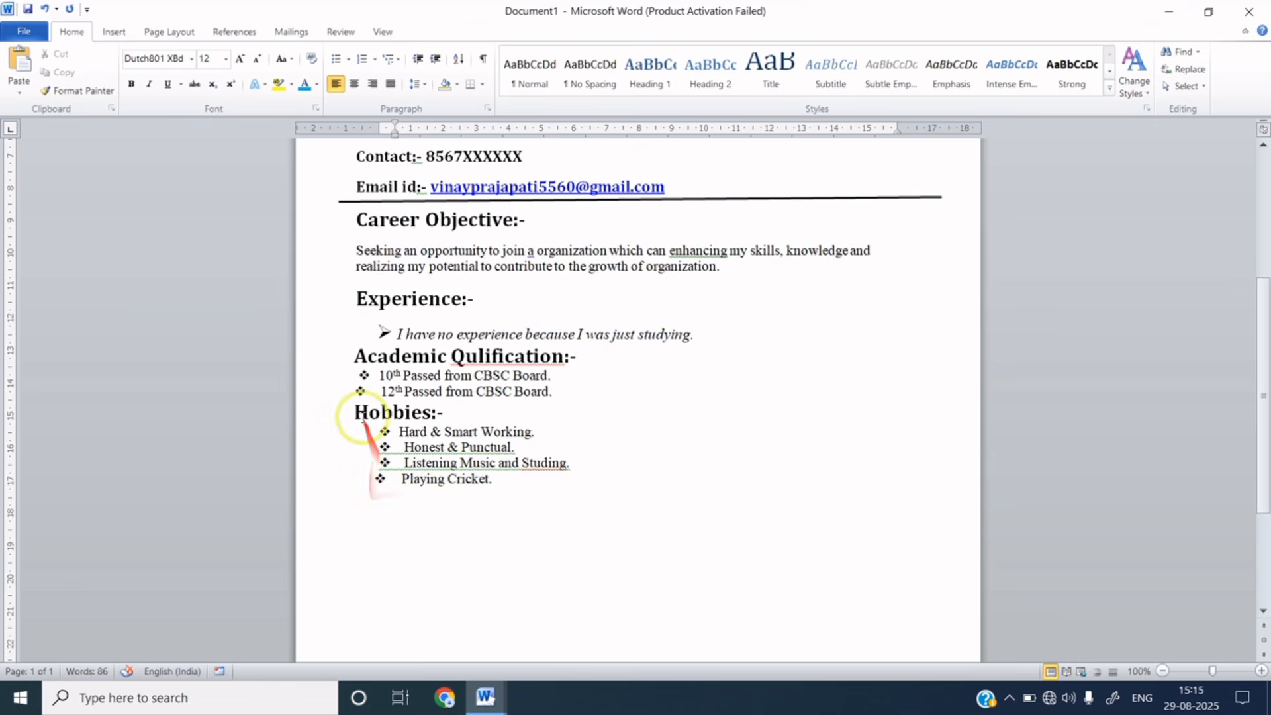
{"action": "left_click_drag", "start_coordinate": [356, 412], "coordinate": [455, 419]}
{"action": "key", "text": "ctrl+c"}
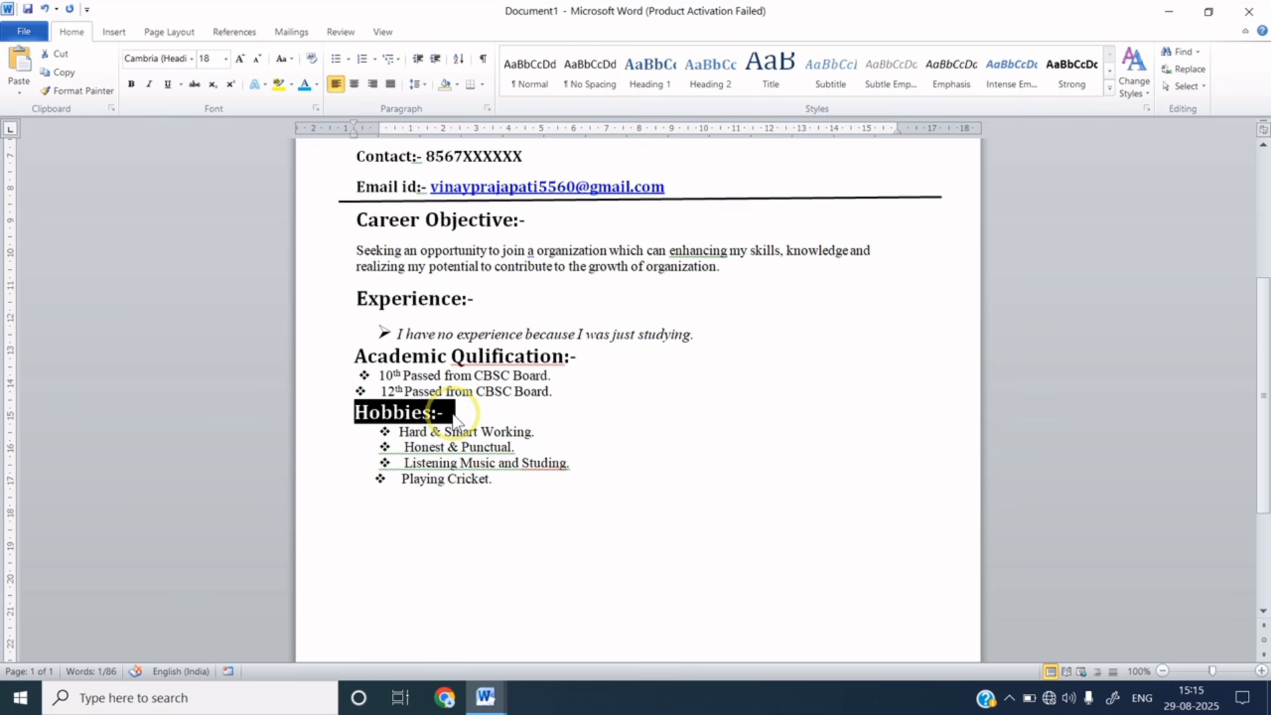
- Paste the Hobbies heading below the list, remove its bullet, and rename it 'Personal Information:-'
{"action": "left_click", "coordinate": [394, 500]}
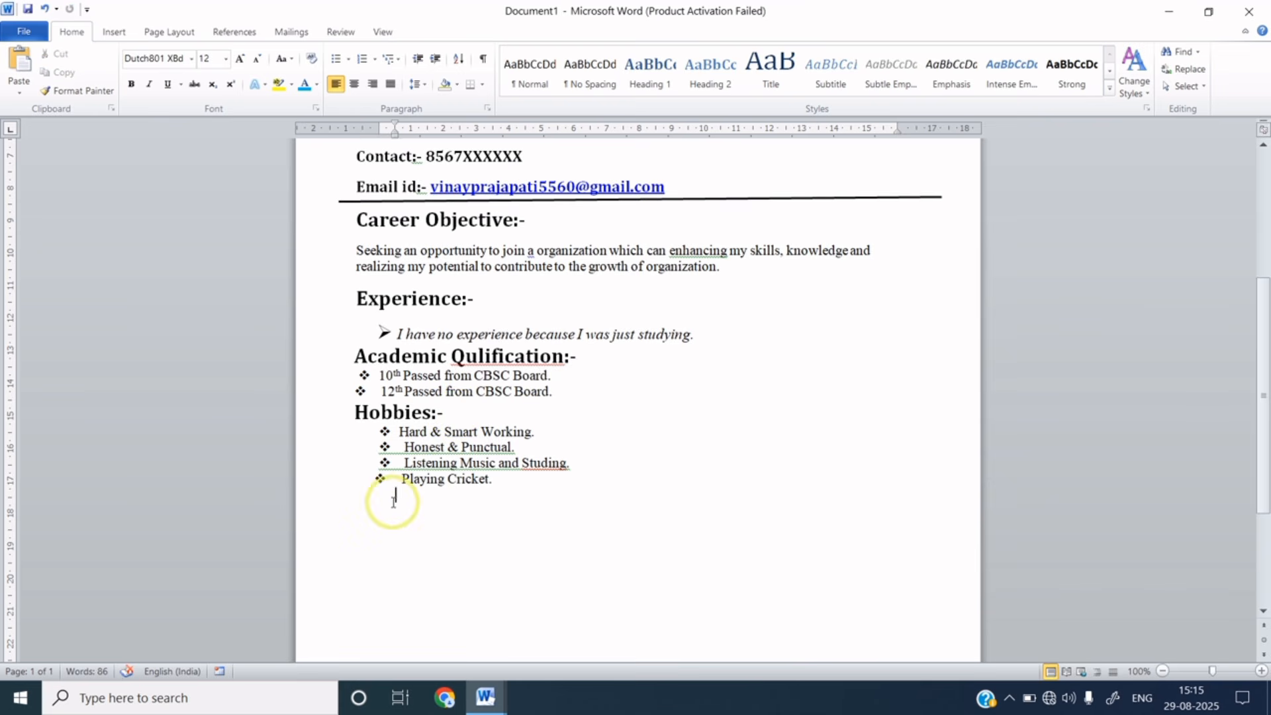
{"action": "key", "text": "ctrl+v"}
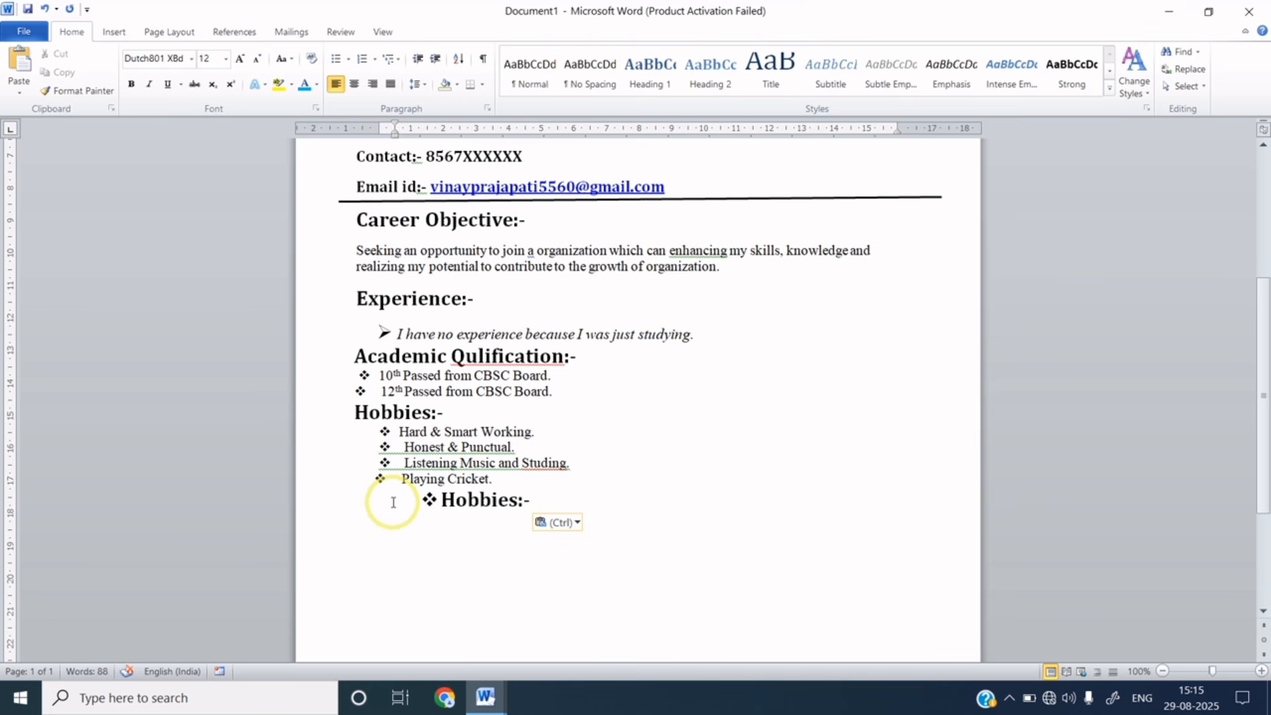
{"action": "left_click", "coordinate": [430, 500]}
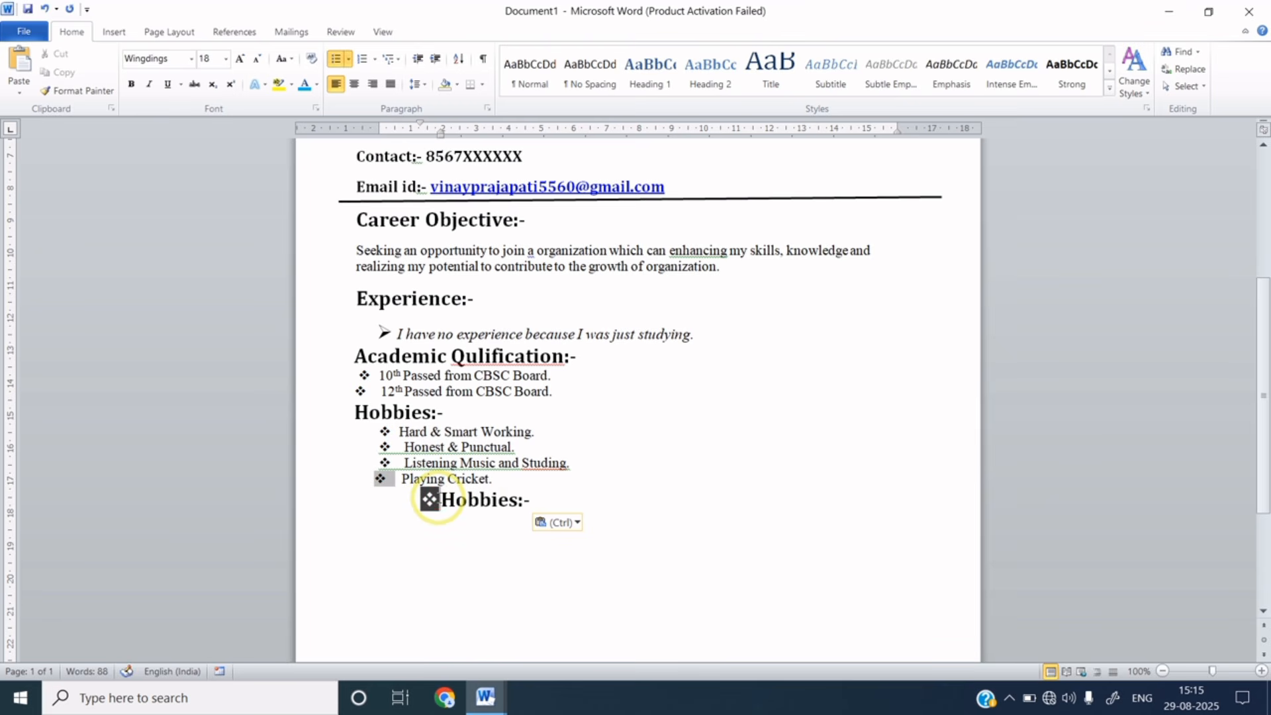
{"action": "key", "text": "BackSpace"}
{"action": "key", "text": "BackSpace"}
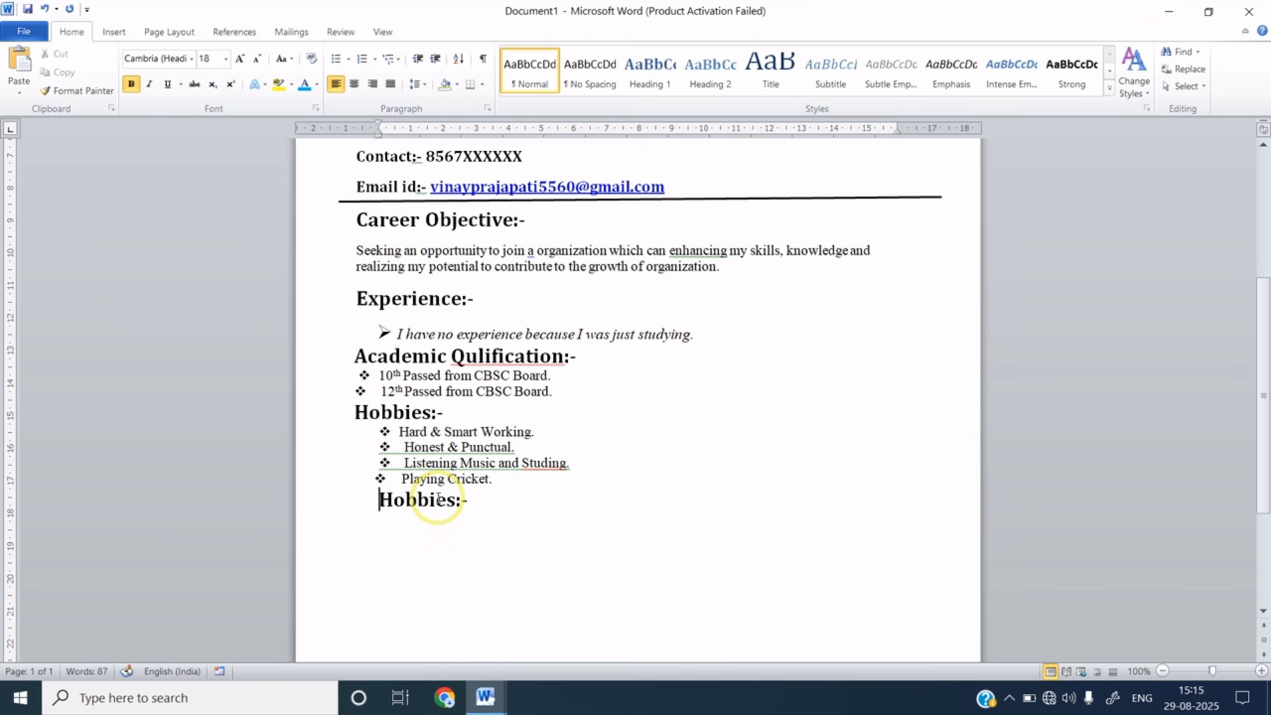
{"action": "left_click", "coordinate": [453, 505]}
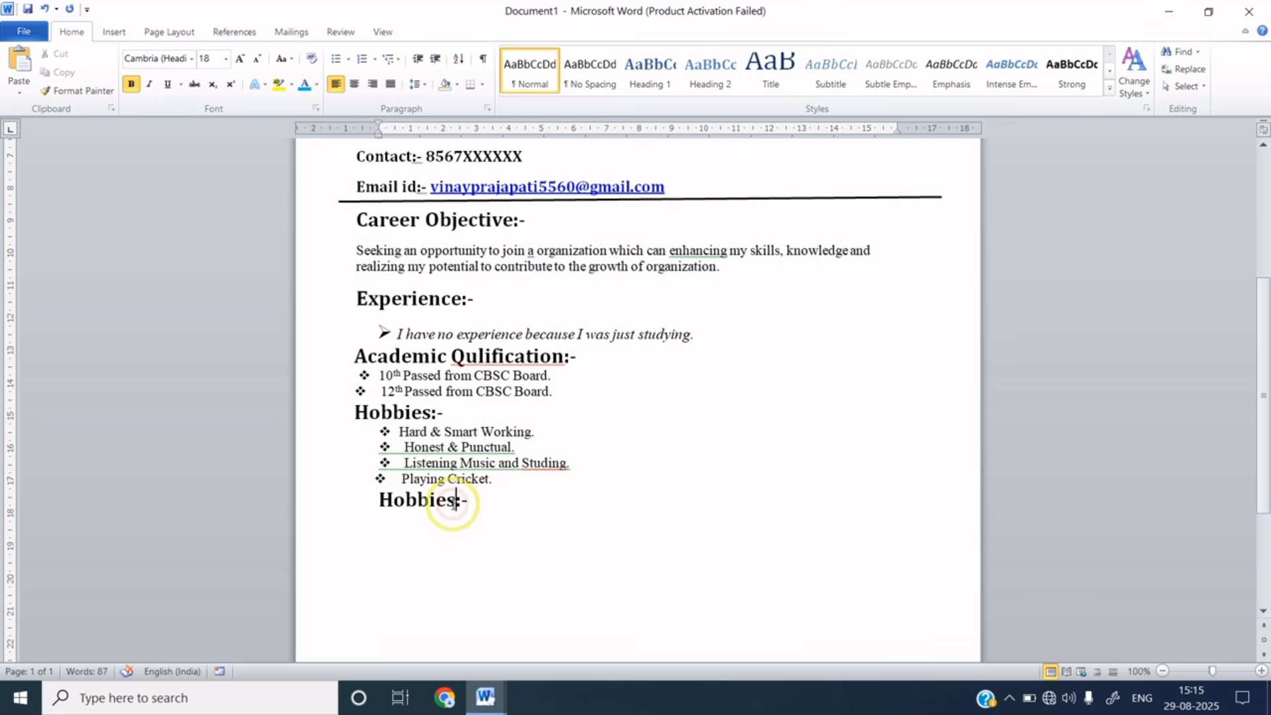
{"action": "key", "text": "ctrl+BackSpace"}
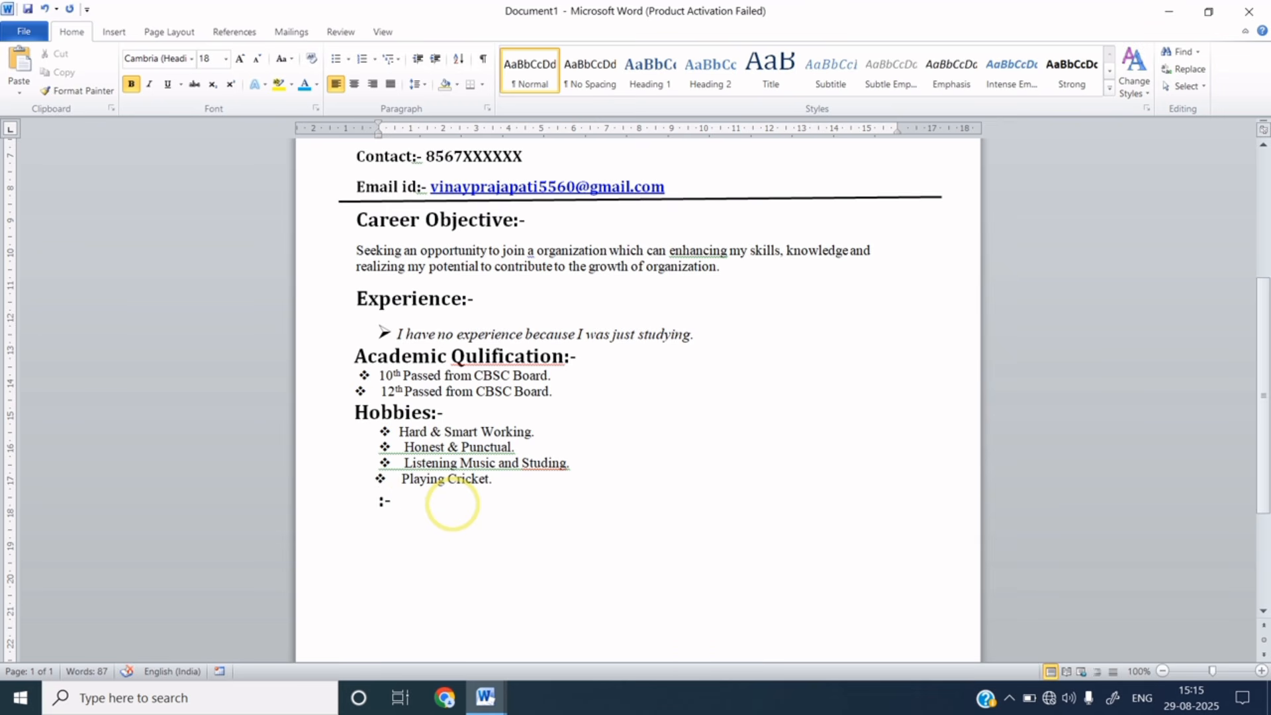
{"action": "type", "text": "Personal Information"}
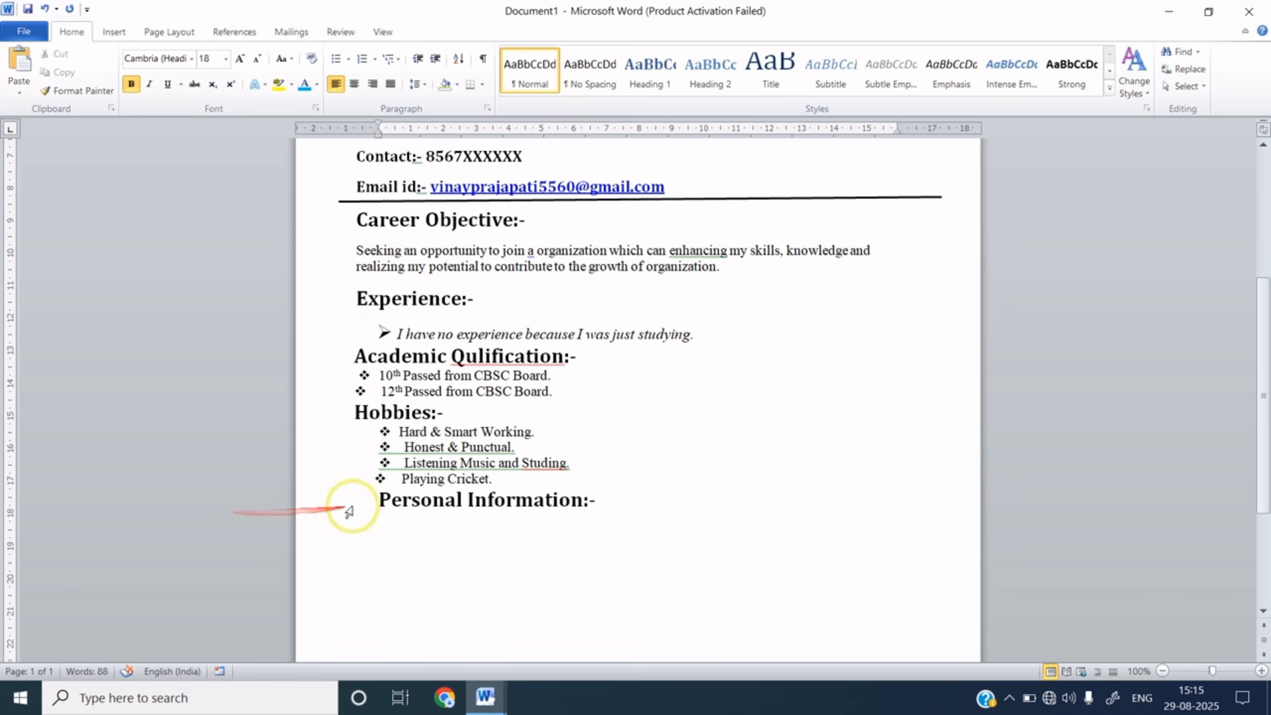
- Drag the ruler indent marker to align Personal Information:- with the left margin
{"action": "left_click", "coordinate": [380, 504]}
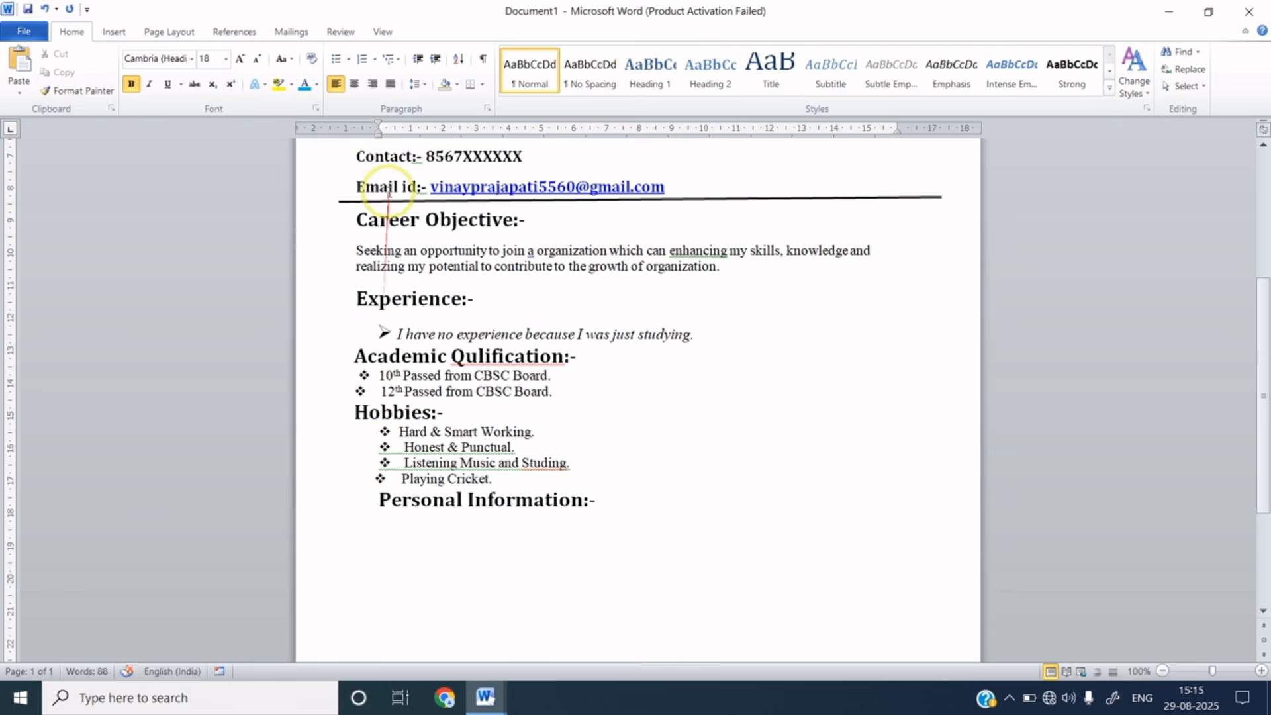
{"action": "left_click_drag", "start_coordinate": [377, 133], "coordinate": [357, 137]}
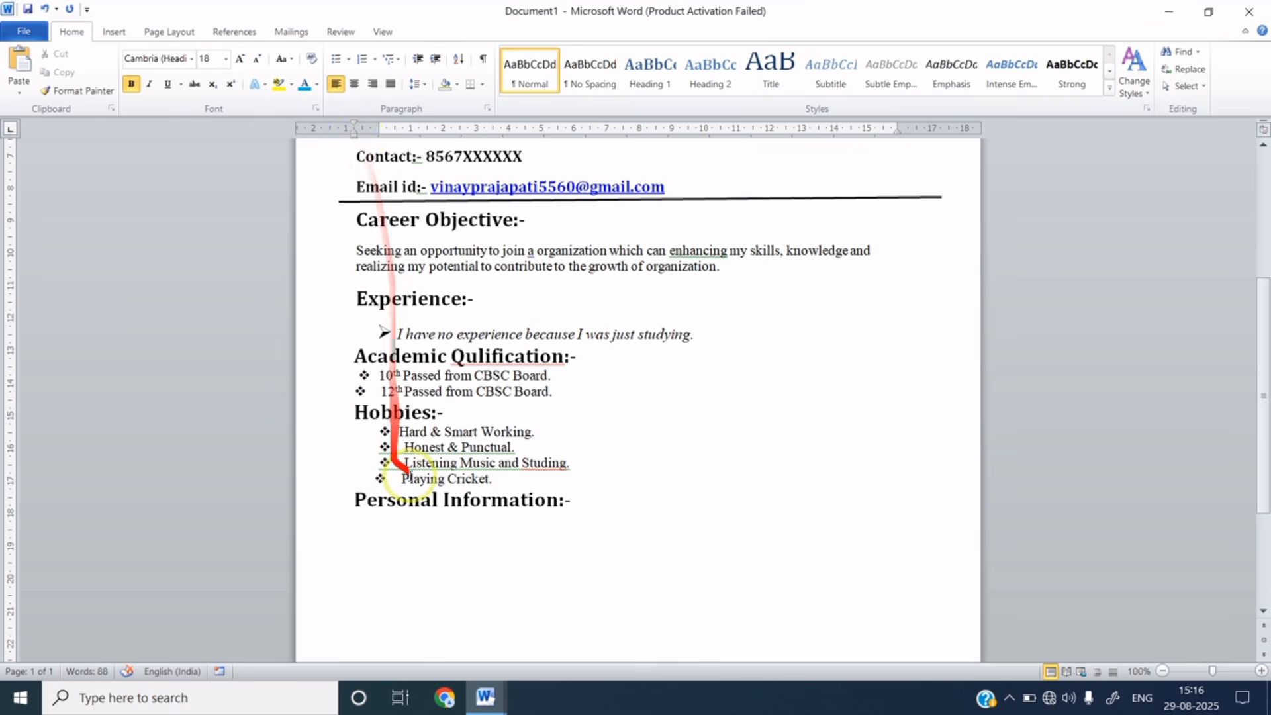
{"action": "left_click", "coordinate": [573, 500]}
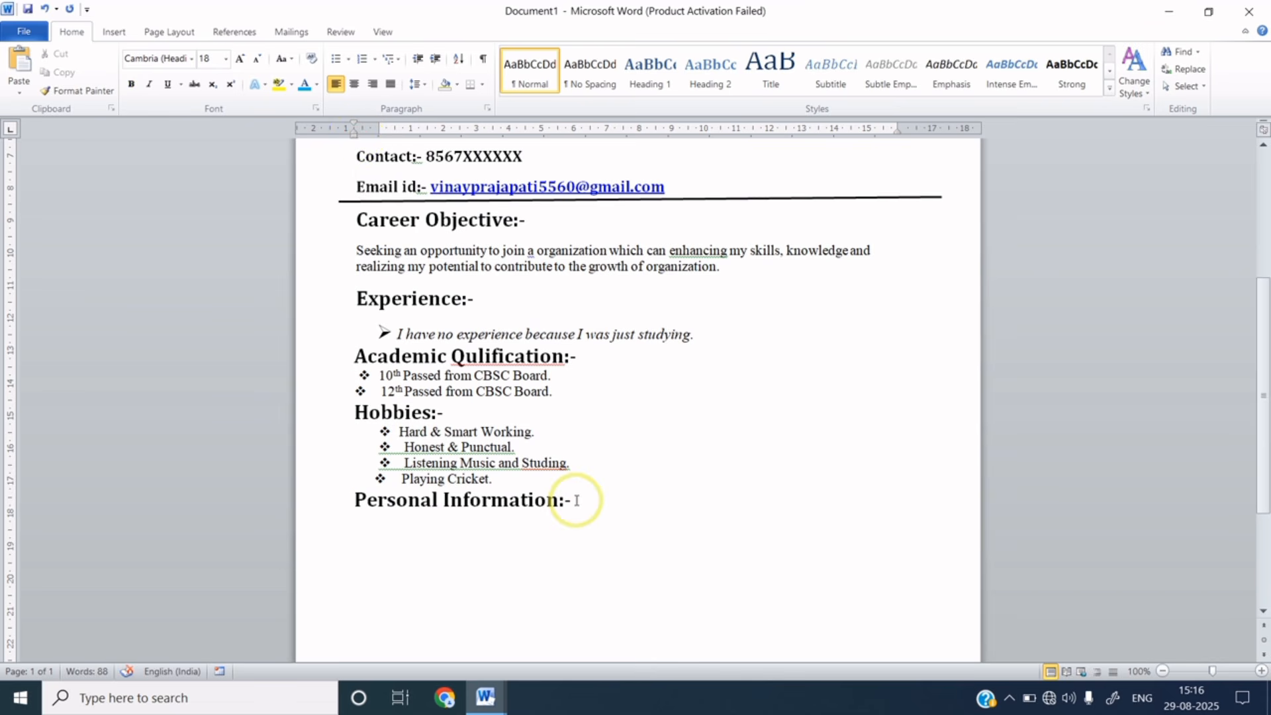
- Enter father's name, date of birth, marital status, gender, nationality and languages known under the heading
{"action": "key", "text": "Return"}
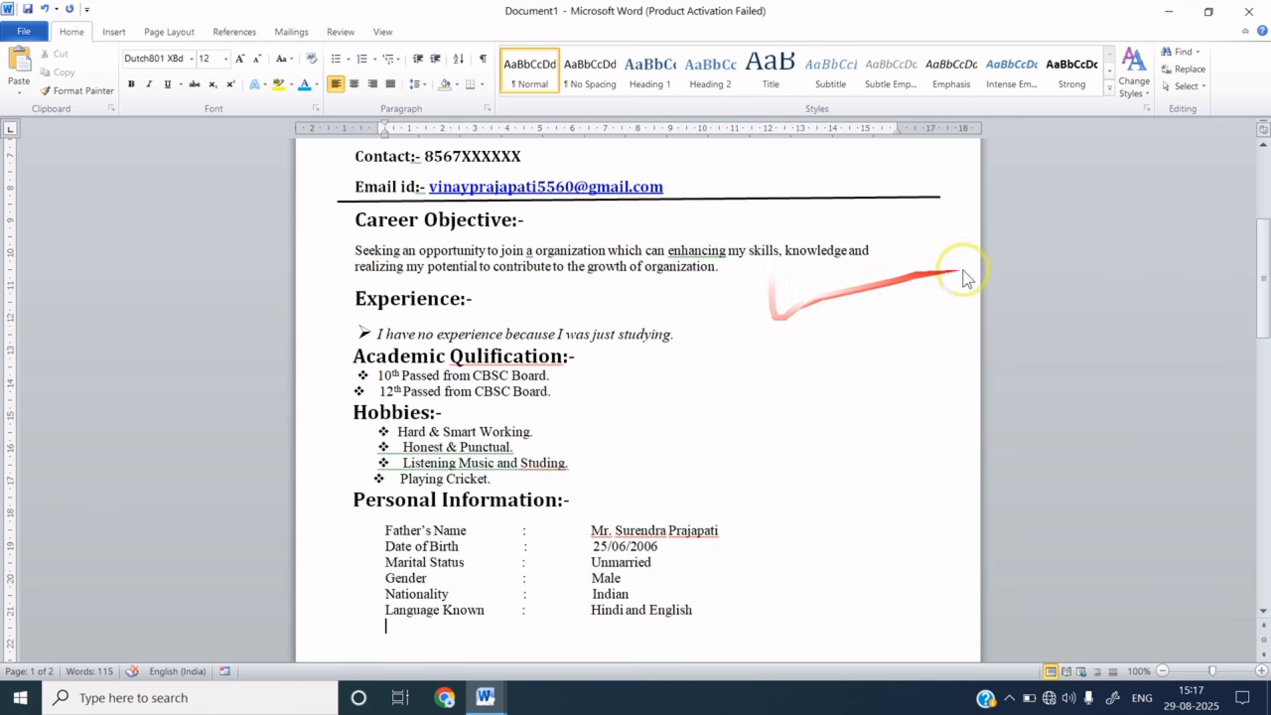
{"action": "left_click_drag", "start_coordinate": [1263, 277], "coordinate": [1265, 349]}
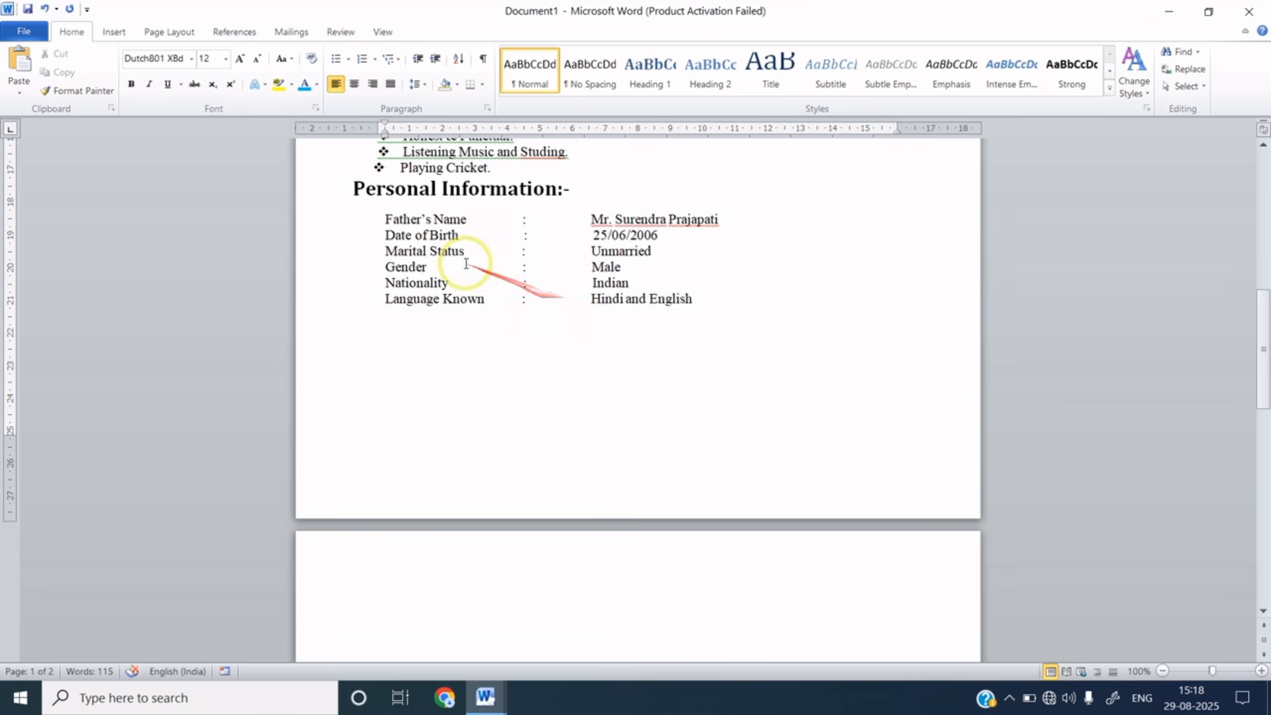
{"action": "left_click_drag", "start_coordinate": [351, 189], "coordinate": [565, 197]}
{"action": "key", "text": "ctrl+c"}
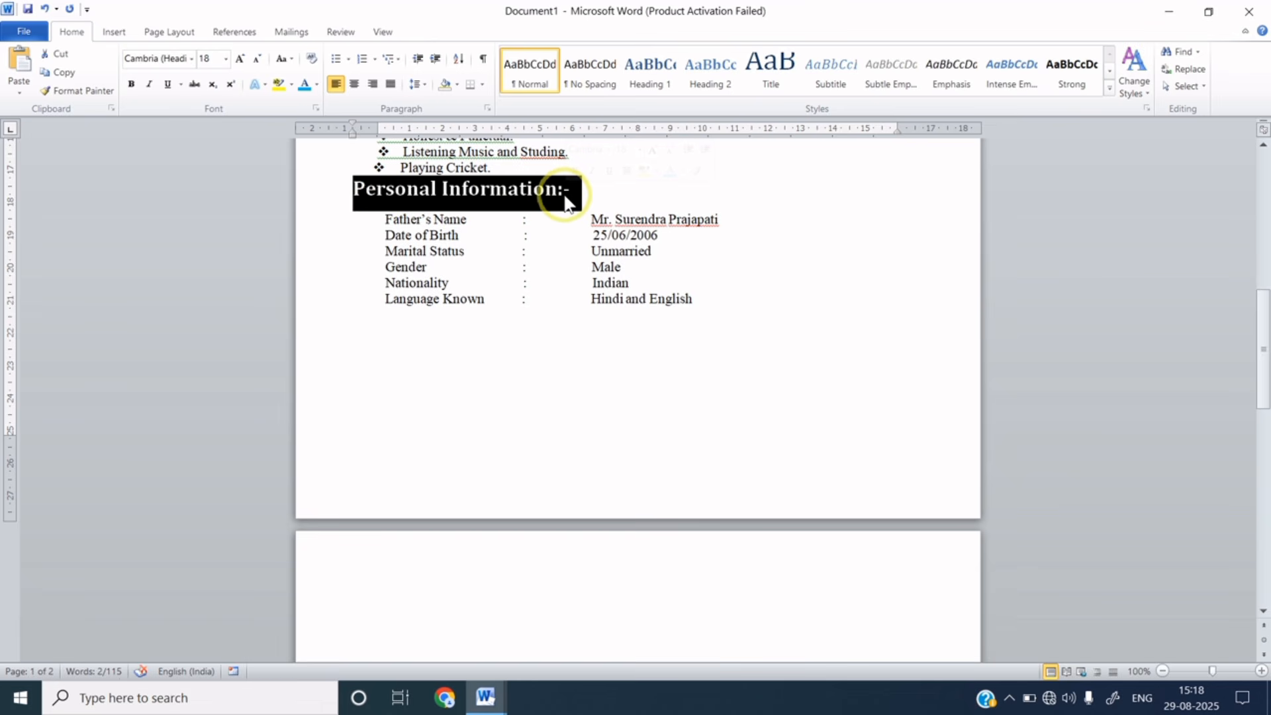
- Paste the heading below the personal details as 'Declaration:-' and paste the declaration sentence under it
{"action": "left_click", "coordinate": [387, 334]}
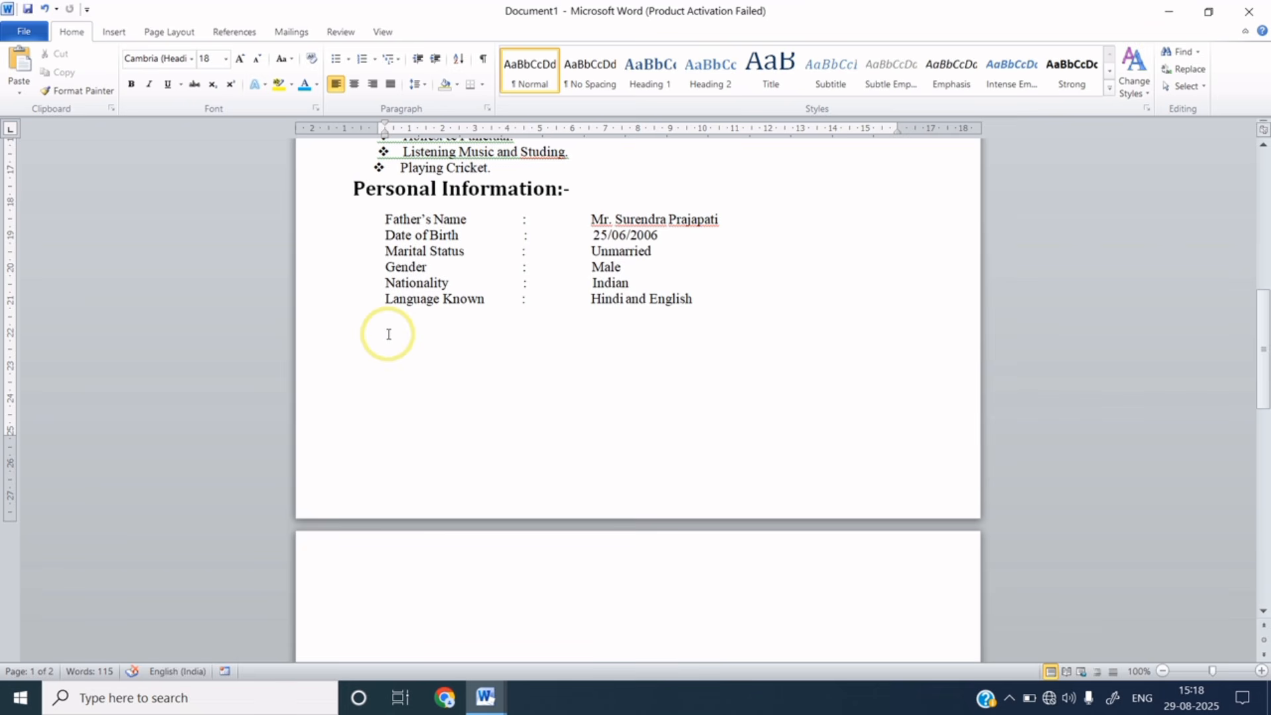
{"action": "key", "text": "ctrl+v"}
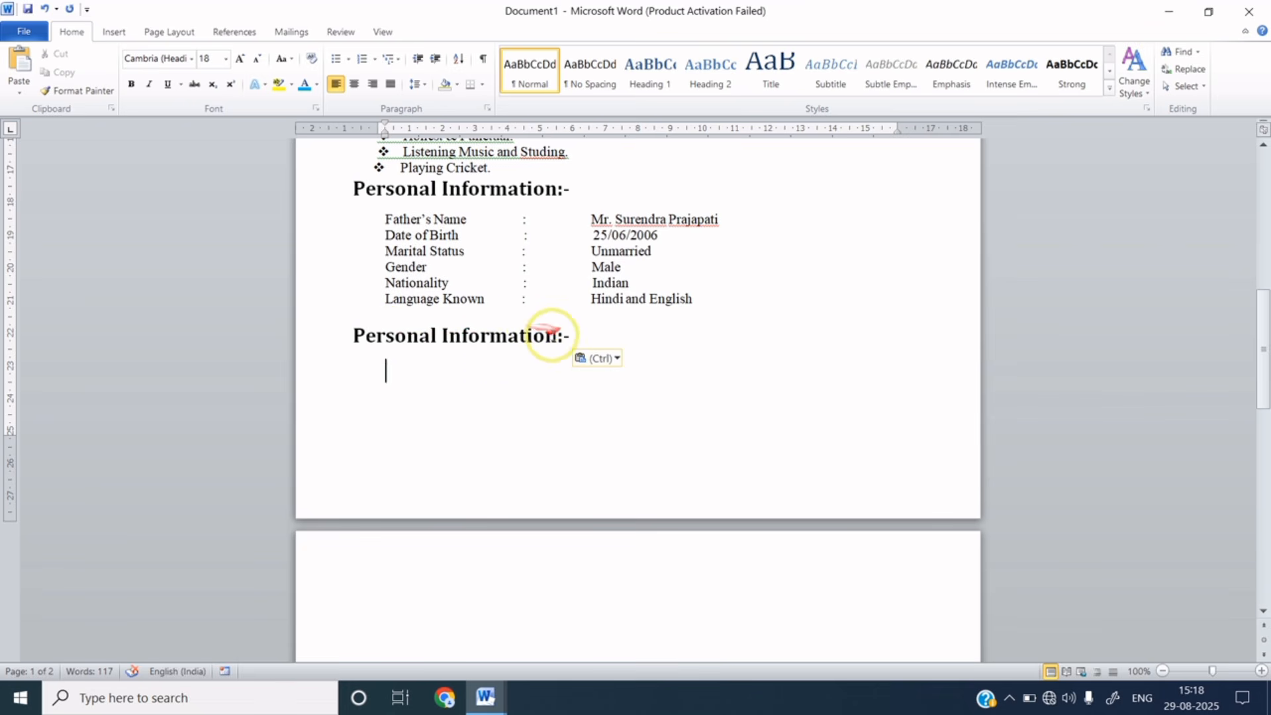
{"action": "left_click", "coordinate": [557, 338]}
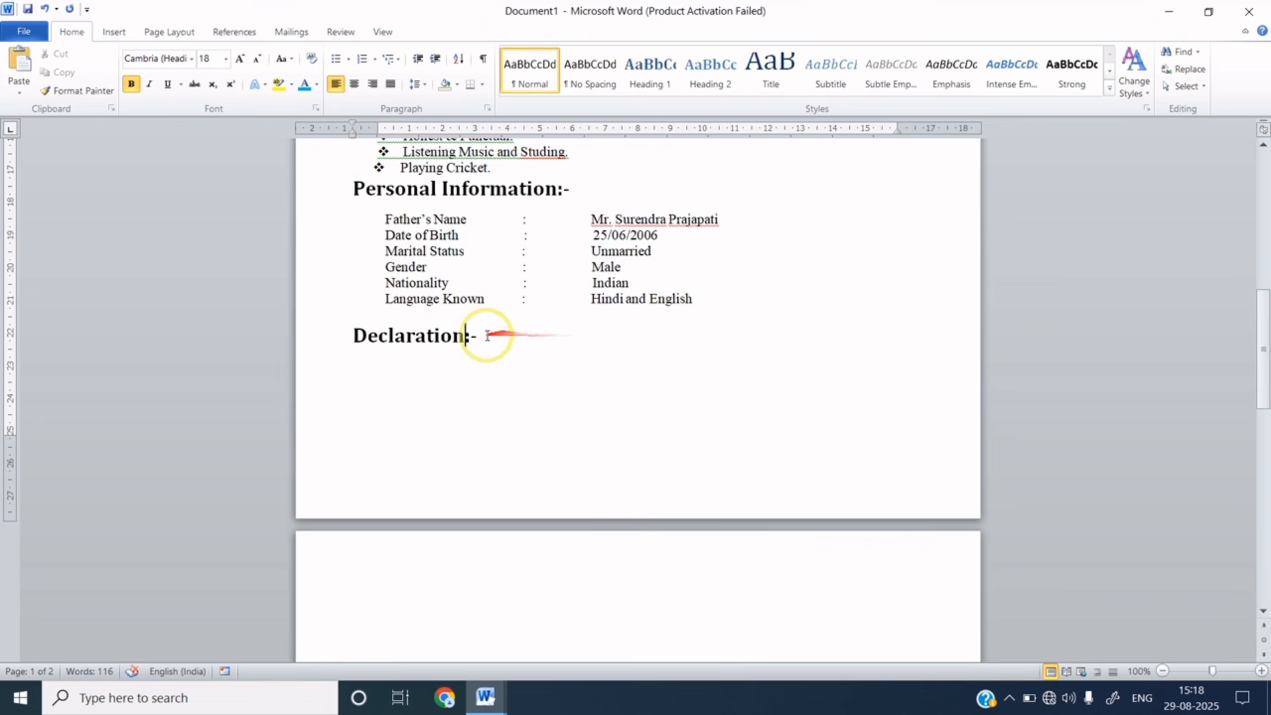
{"action": "left_click", "coordinate": [484, 337]}
{"action": "key", "text": "Return"}
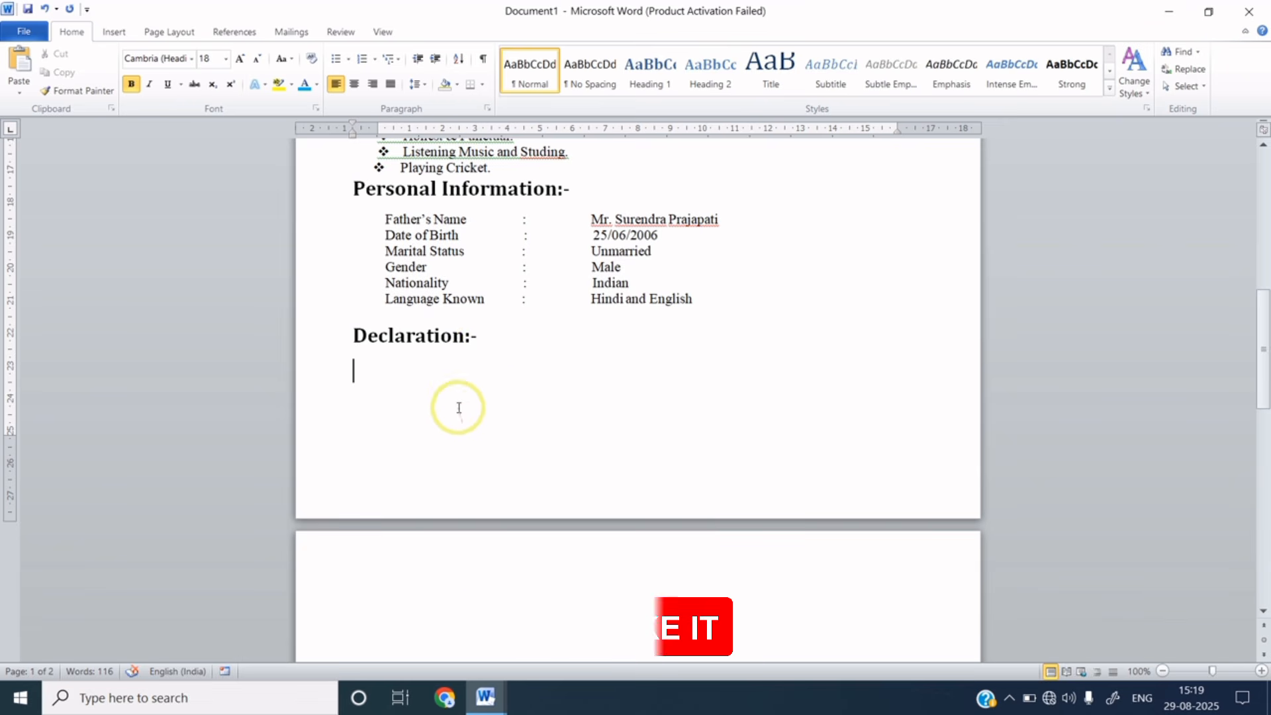
{"action": "type", "text": "I, hereby, solemnly declare that all the statements made in the above application are true and correct the best of my knowledge."}
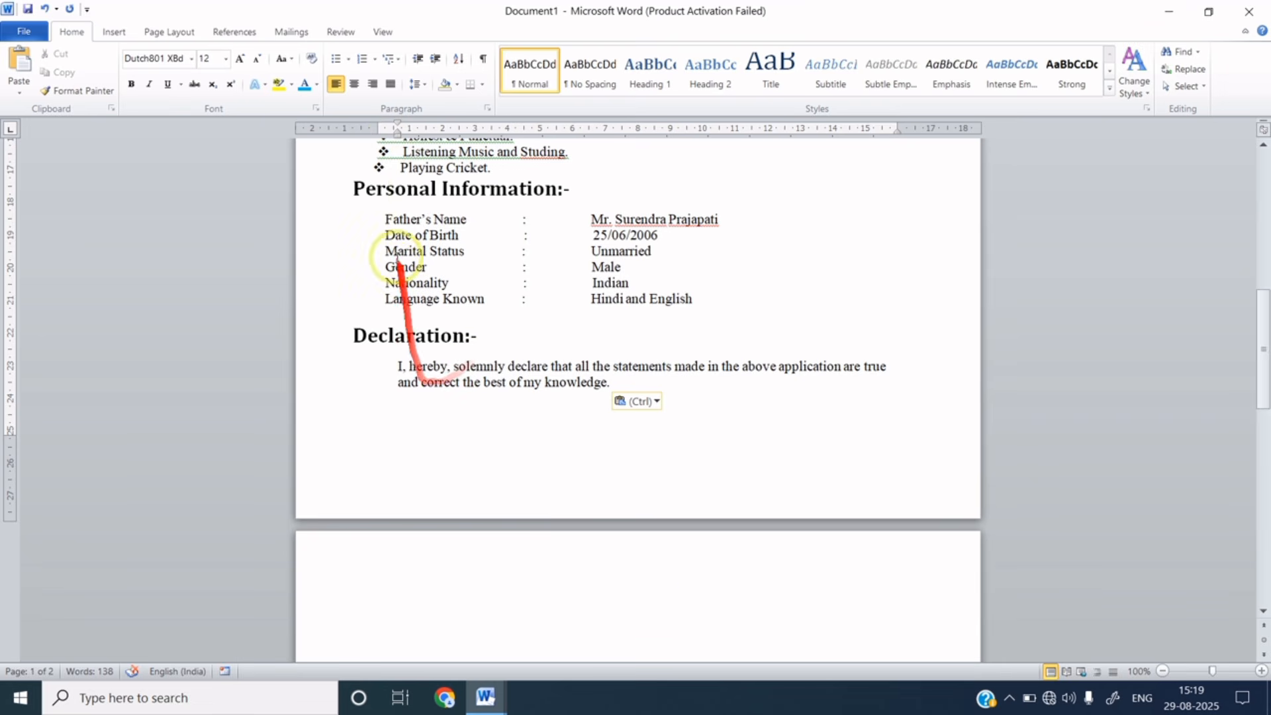
- Indent the declaration to line up with the details and add a 'Place……' line beneath it
{"action": "left_click_drag", "start_coordinate": [397, 130], "coordinate": [385, 136]}
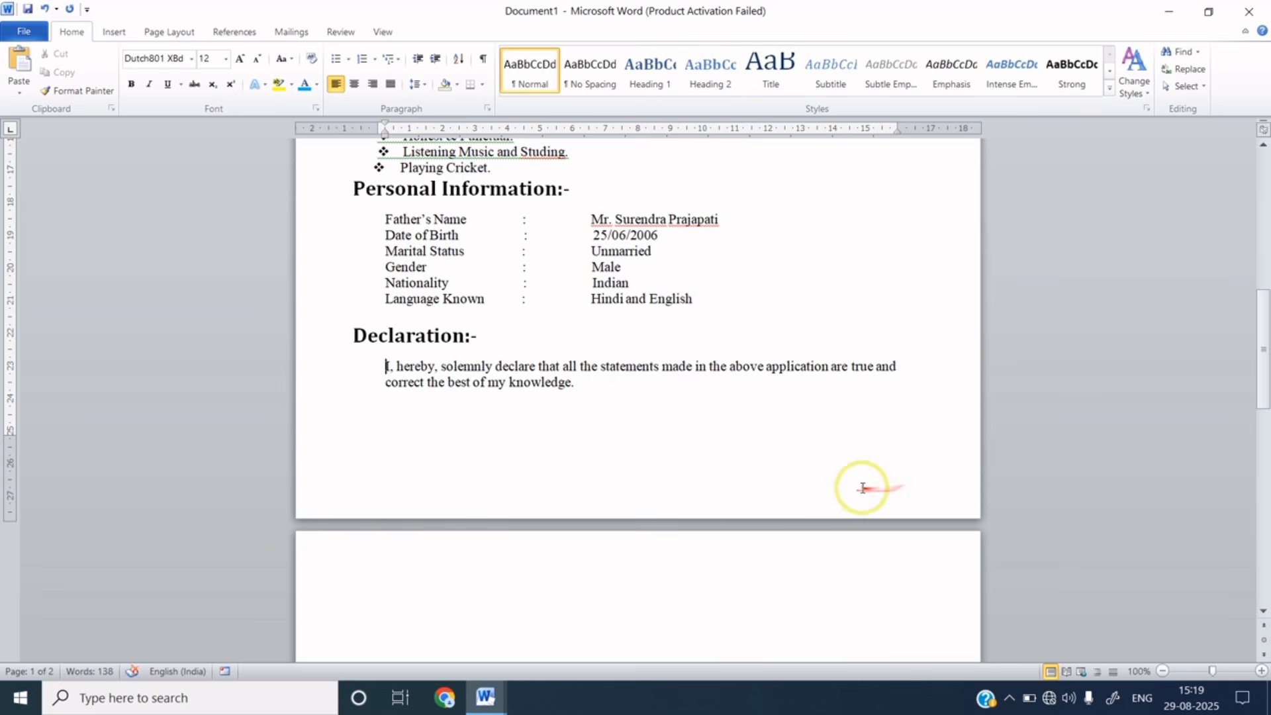
{"action": "left_click", "coordinate": [378, 440]}
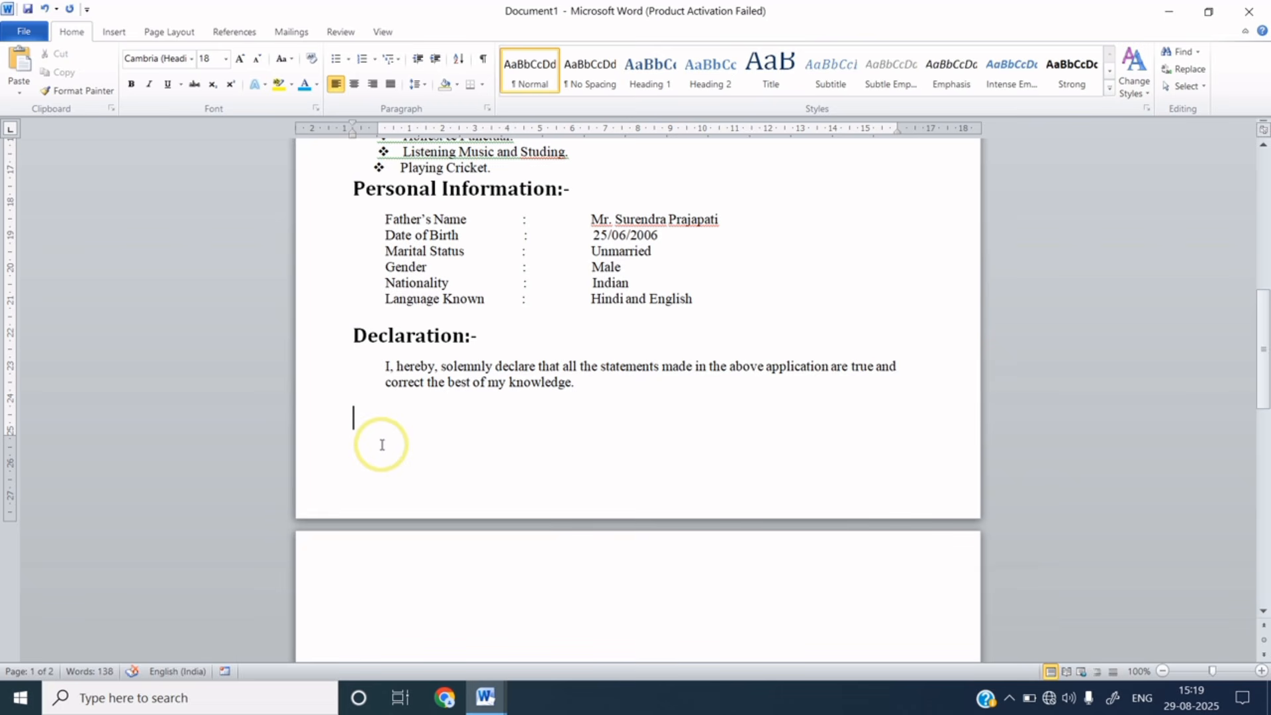
{"action": "type", "text": "Place................."}
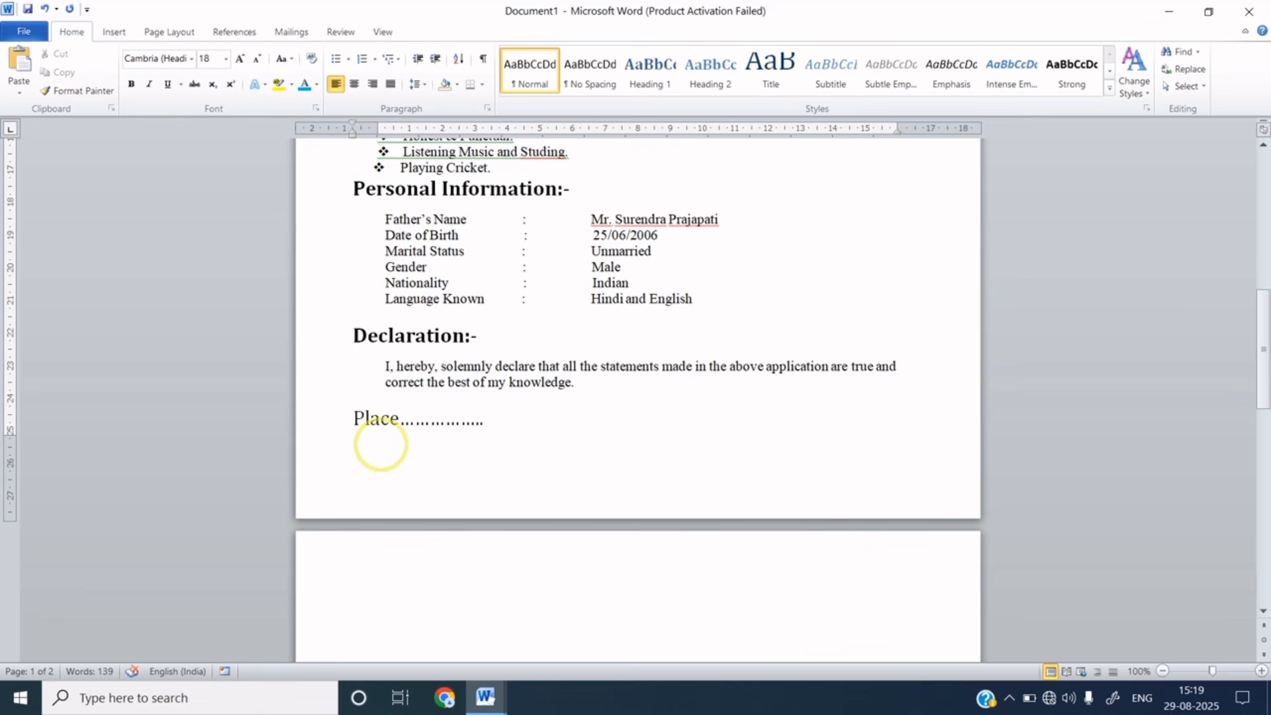
{"action": "key", "text": "Return"}
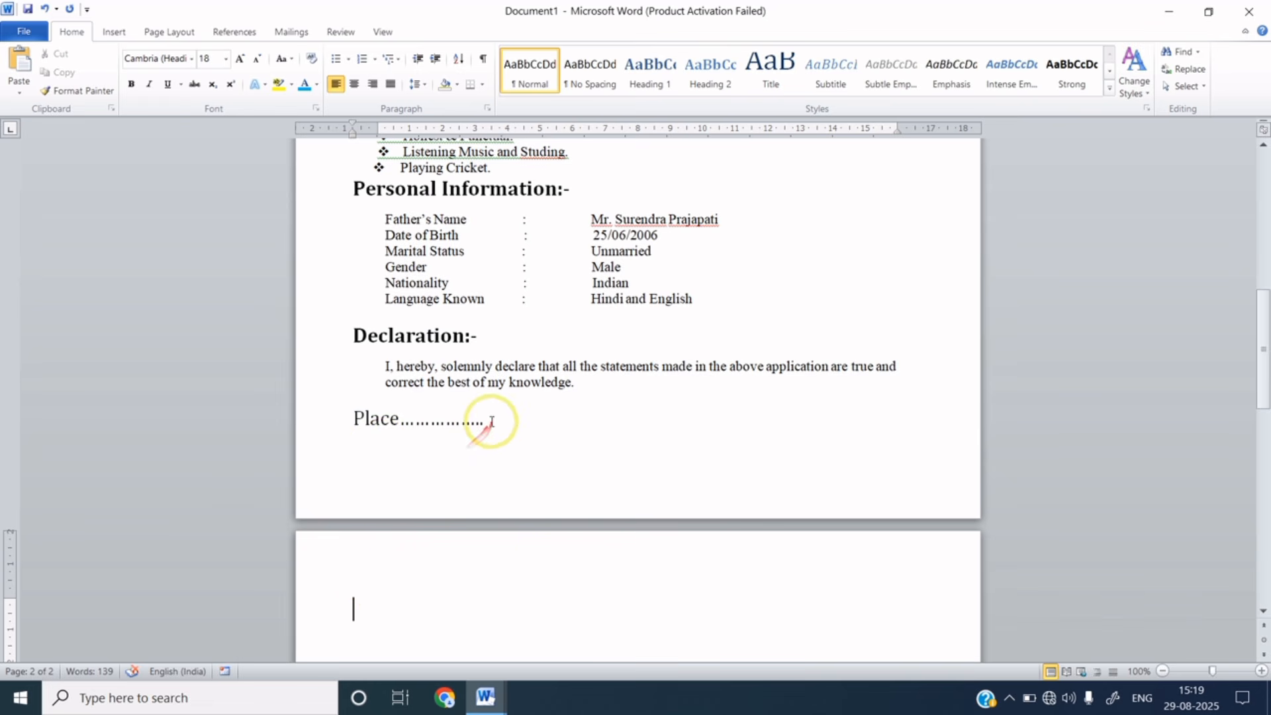
- Resize the Place line to 14 pt with Shrink Font and Grow Font
{"action": "left_click_drag", "start_coordinate": [490, 419], "coordinate": [377, 428]}
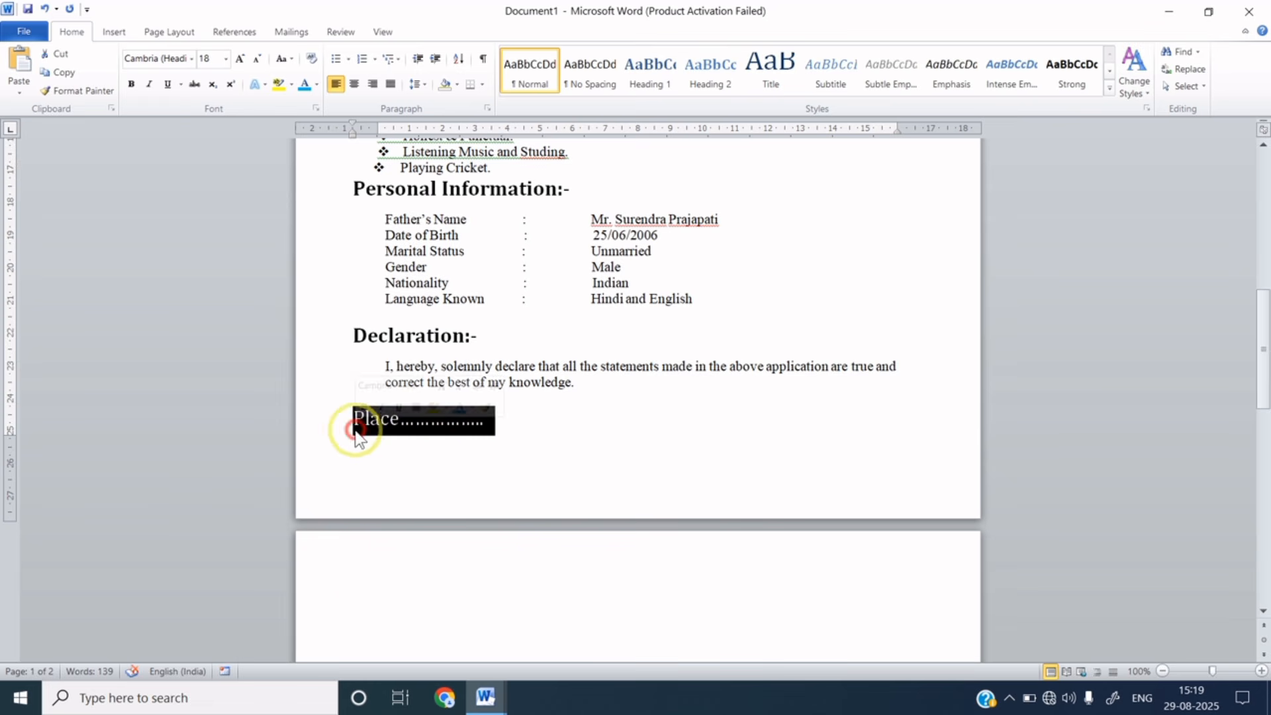
{"action": "left_click", "coordinate": [256, 59]}
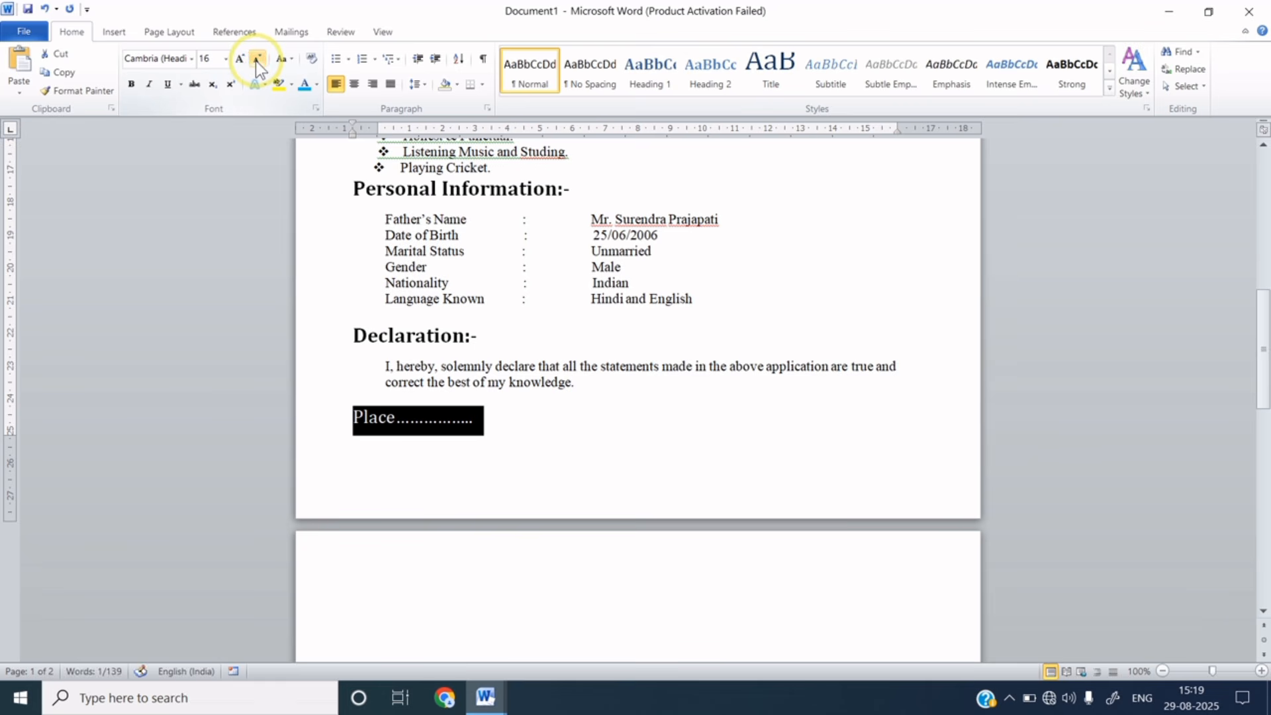
{"action": "left_click", "coordinate": [256, 61]}
{"action": "left_click", "coordinate": [255, 61]}
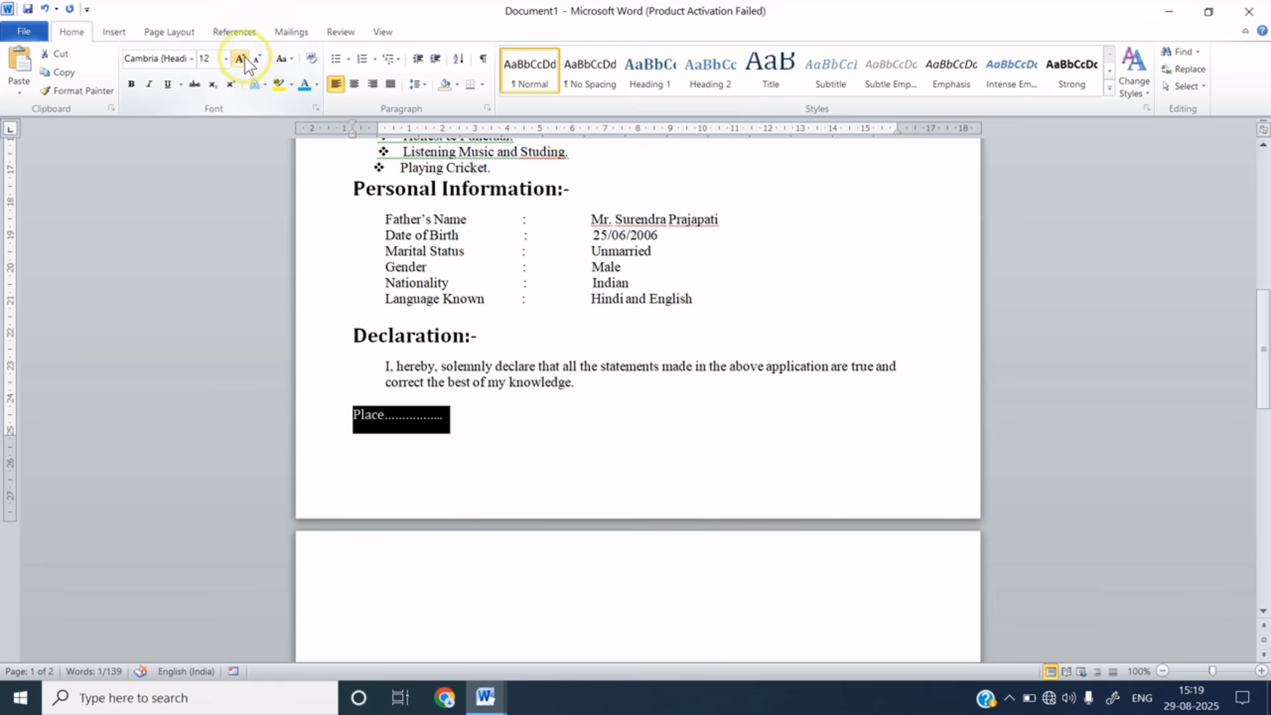
{"action": "left_click", "coordinate": [240, 59]}
- Add a blank line after the Place line
{"action": "left_click", "coordinate": [463, 418]}
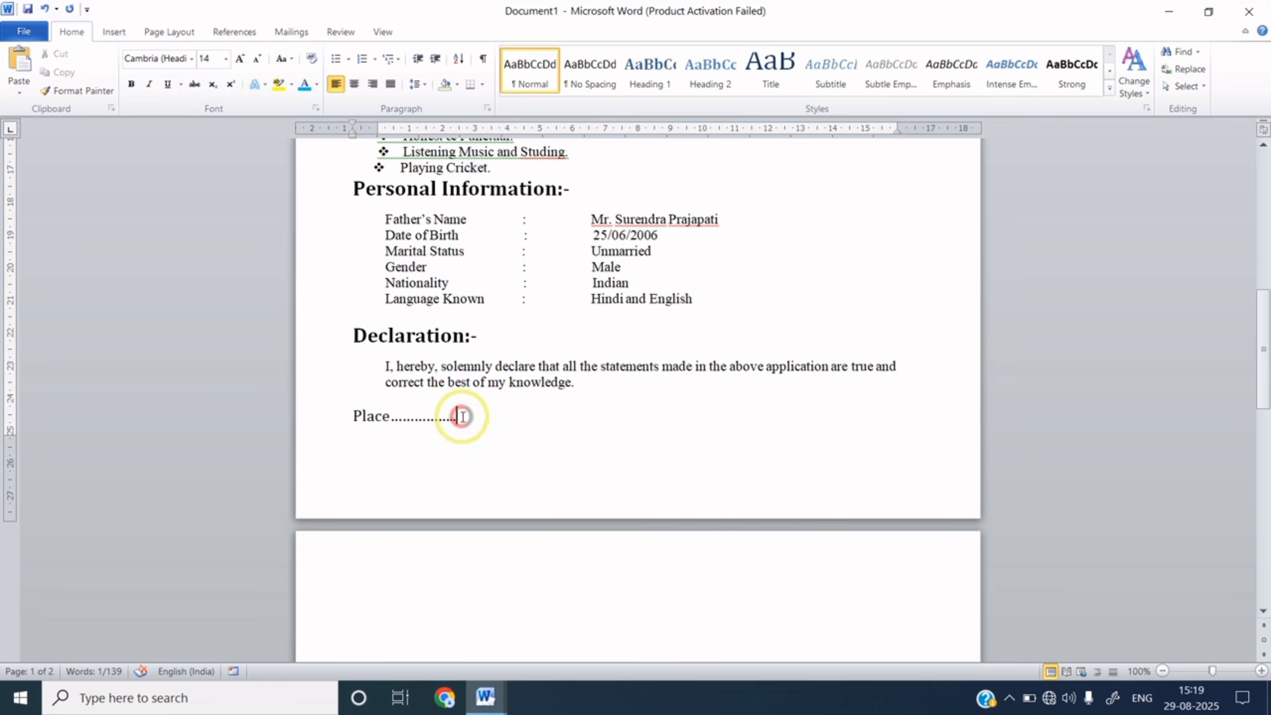
{"action": "key", "text": "Return"}
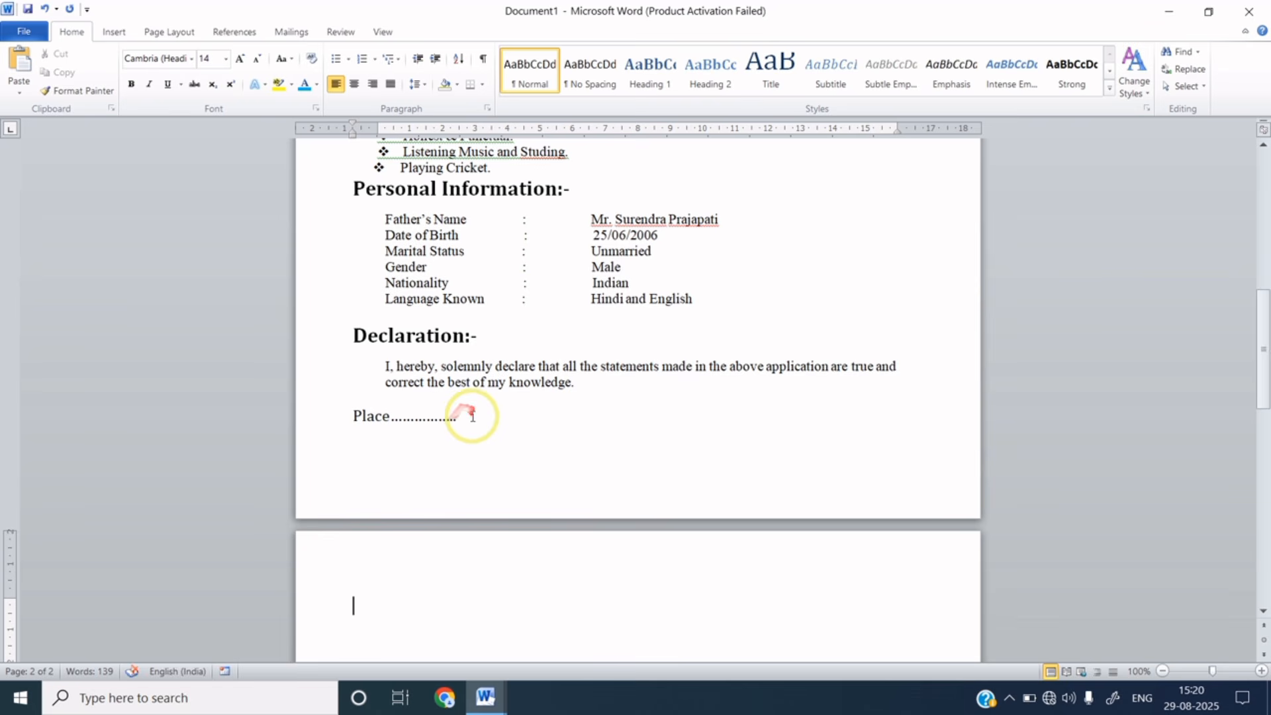
{"action": "left_click", "coordinate": [460, 419]}
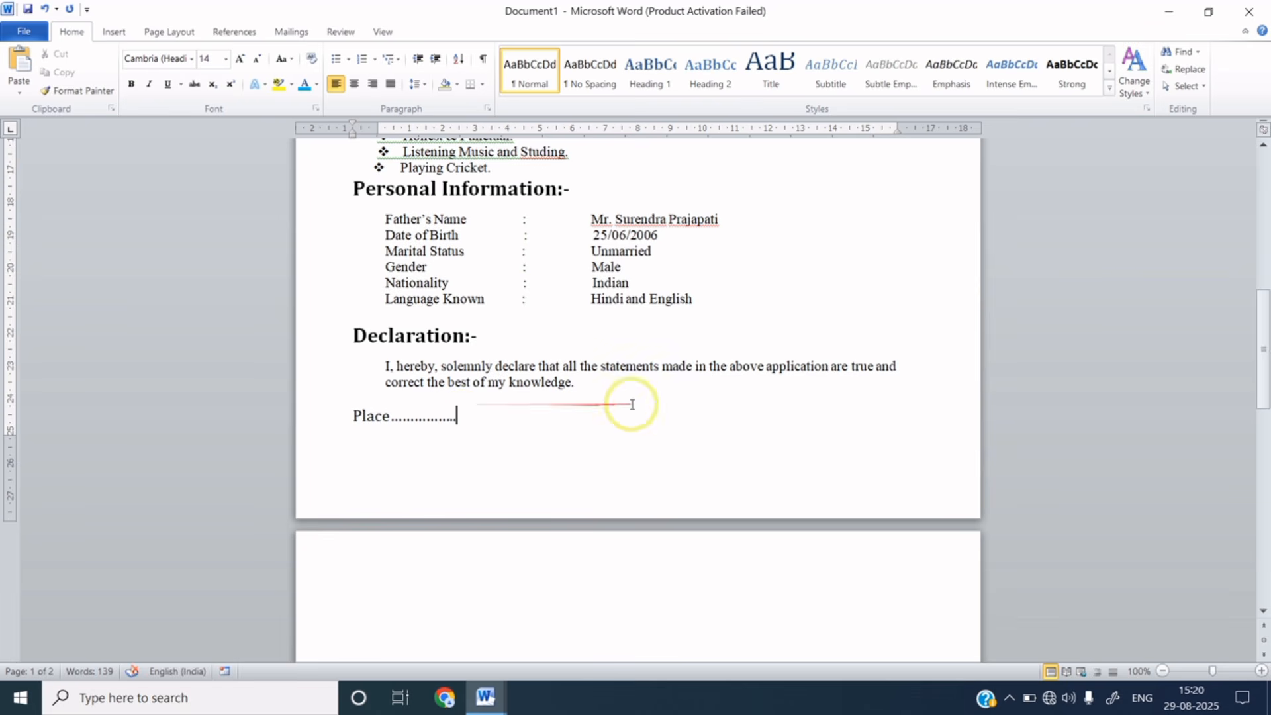
{"action": "left_click_drag", "start_coordinate": [1262, 341], "coordinate": [1257, 213]}
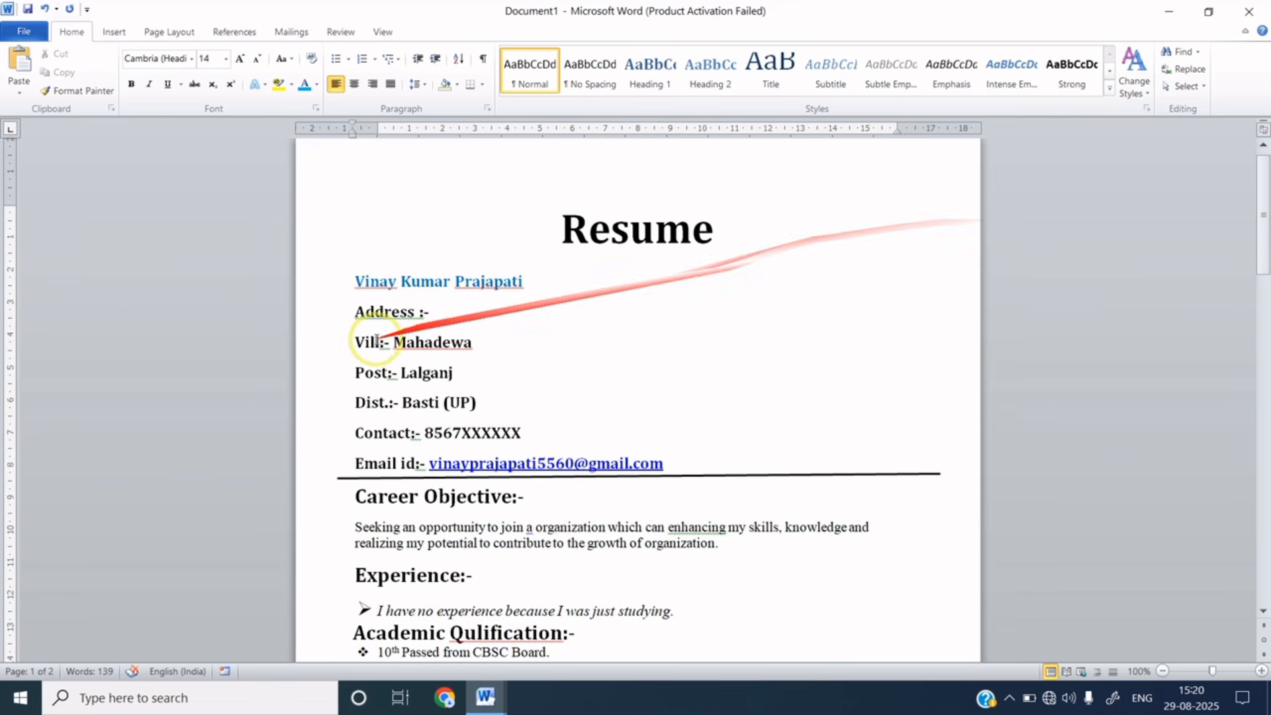
- Shrink all resume text one size step, then select the Place line with its dotted blank
{"action": "key", "text": "ctrl+a"}
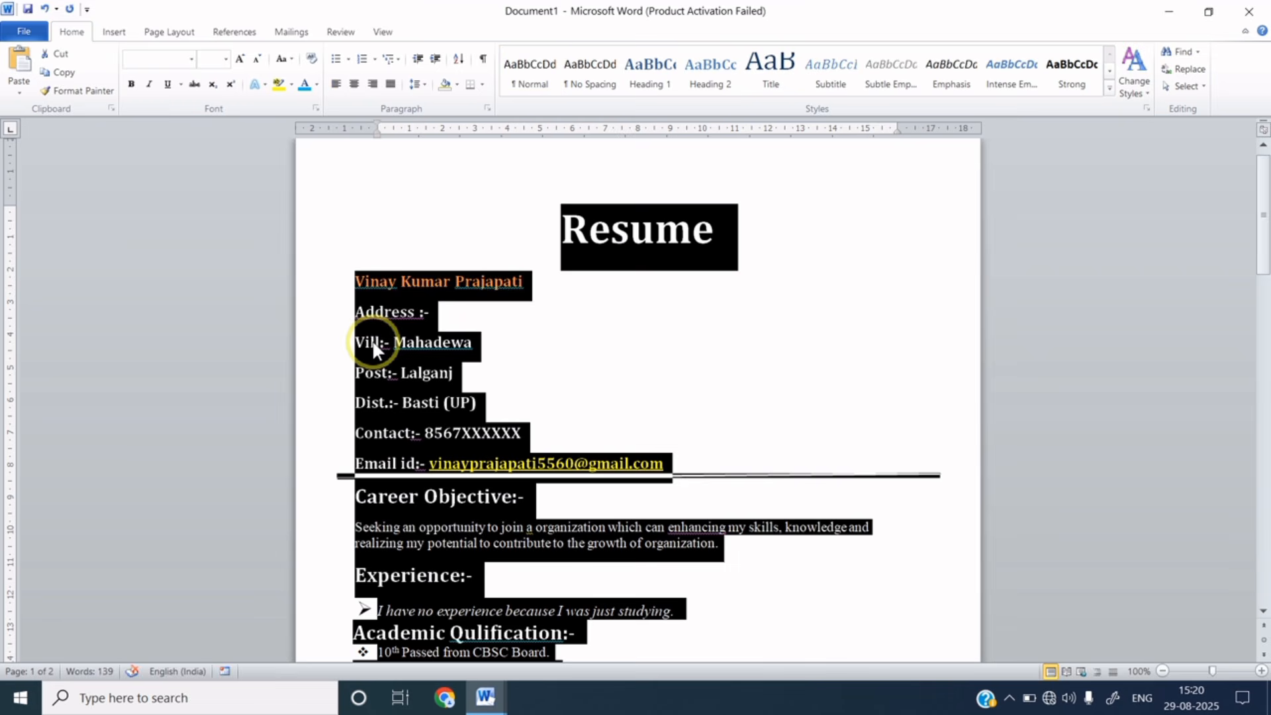
{"action": "left_click", "coordinate": [257, 61]}
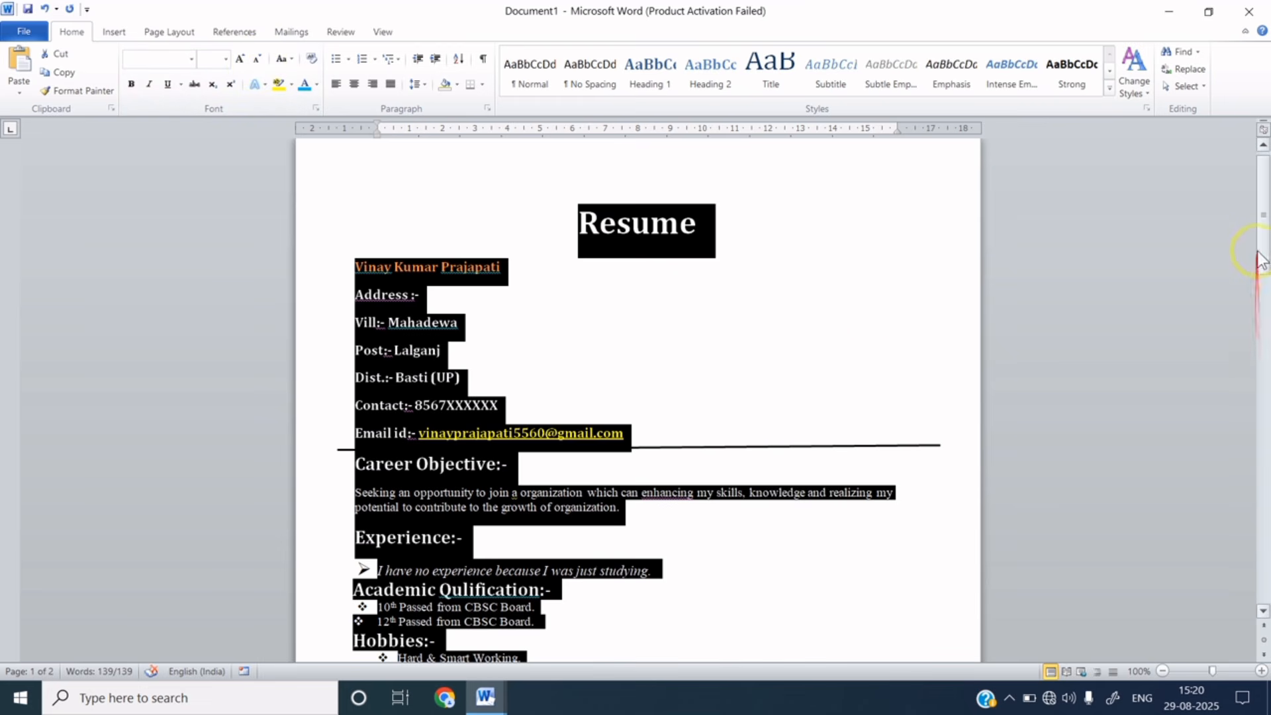
{"action": "left_click_drag", "start_coordinate": [1262, 241], "coordinate": [1260, 373]}
{"action": "left_click", "coordinate": [392, 396]}
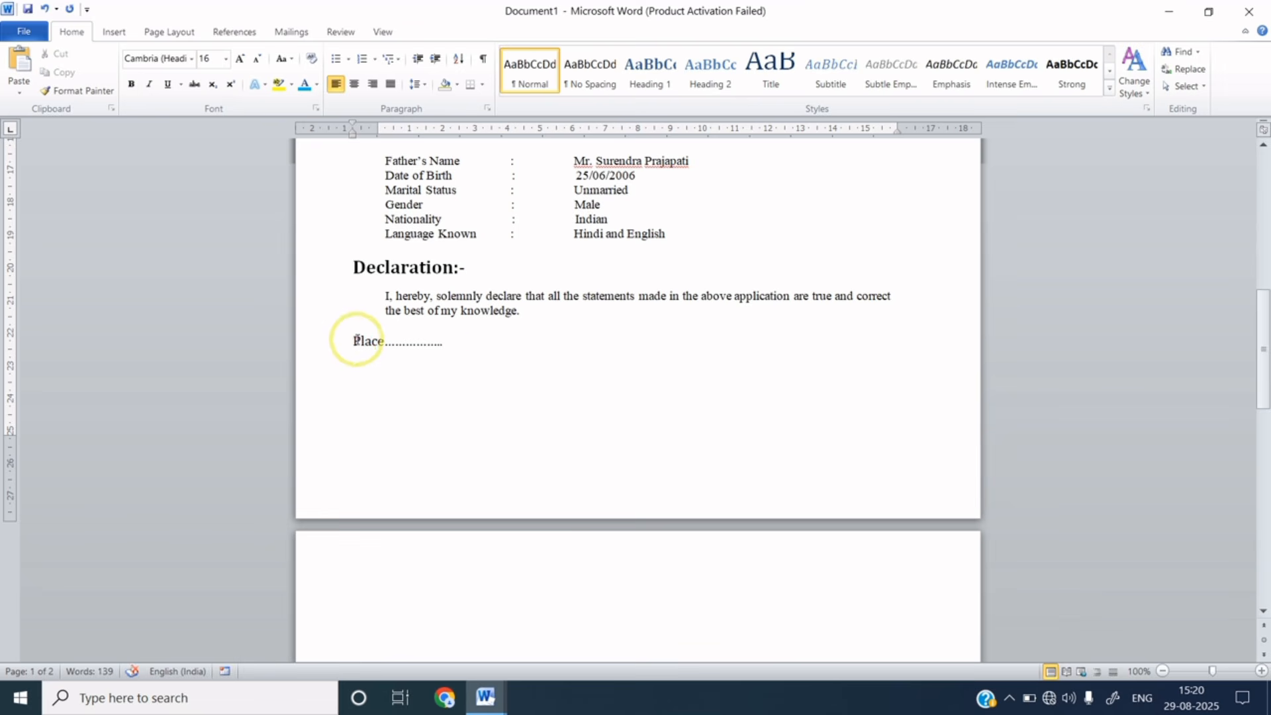
{"action": "left_click_drag", "start_coordinate": [353, 342], "coordinate": [451, 342]}
{"action": "key", "text": "ctrl+c"}
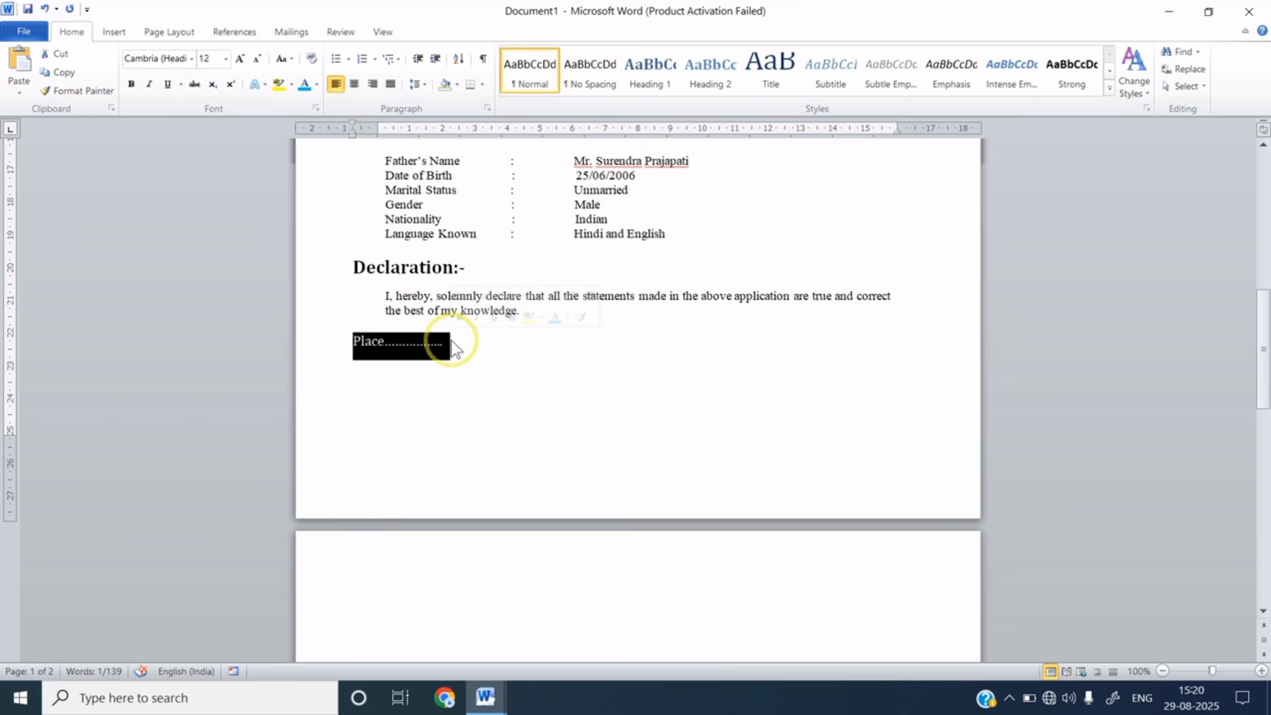
- Paste a copy of the dotted Place line below it and change Place to Date
{"action": "left_click", "coordinate": [400, 366]}
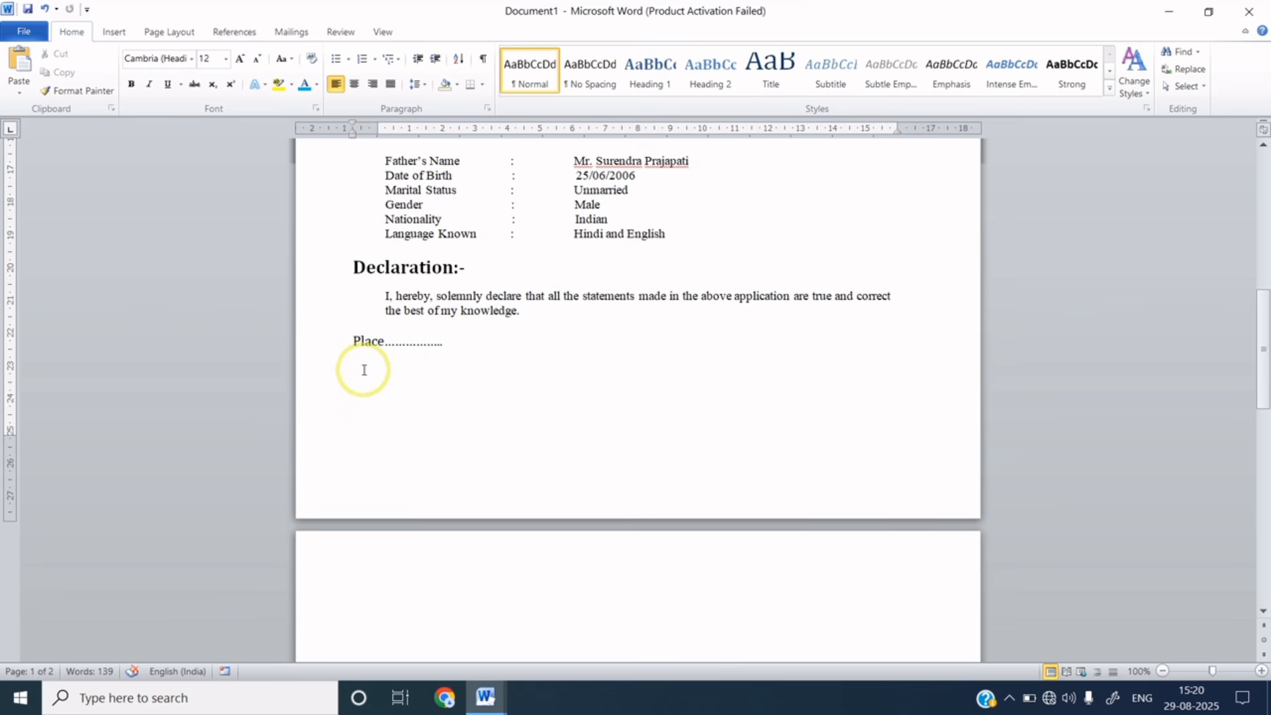
{"action": "key", "text": "ctrl+v"}
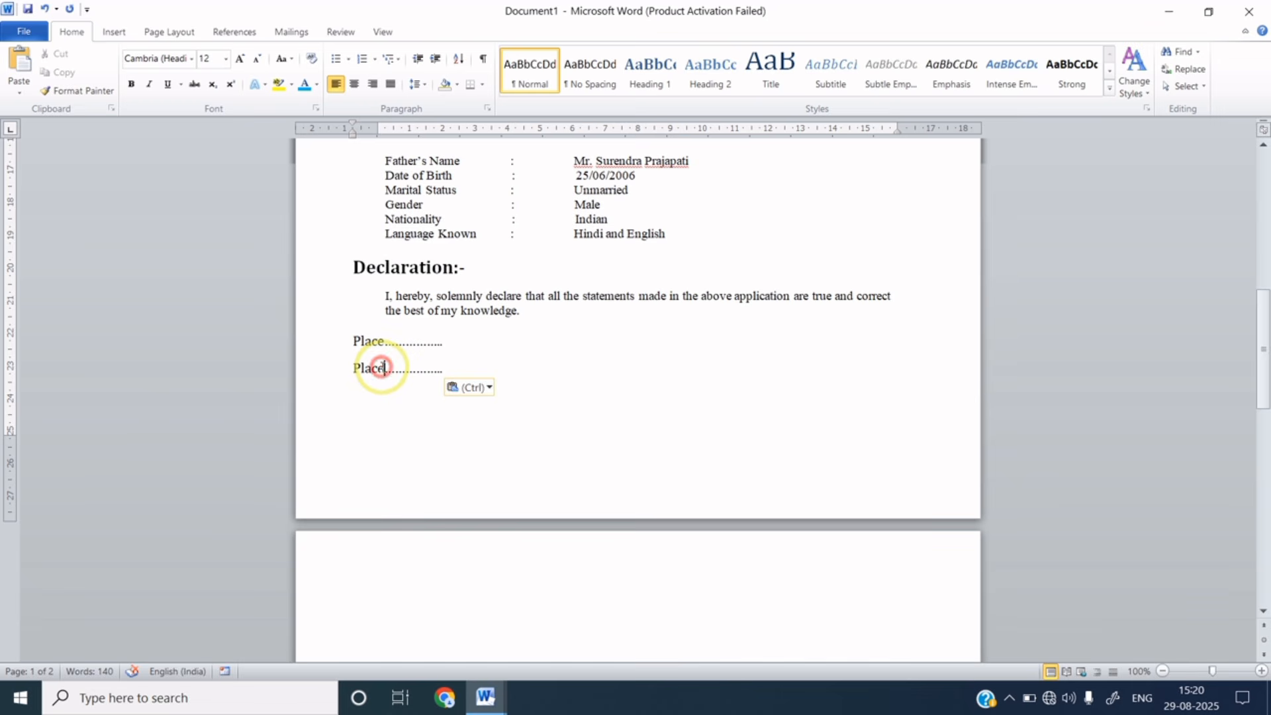
{"action": "left_click", "coordinate": [383, 368]}
{"action": "key", "text": "BackSpace"}
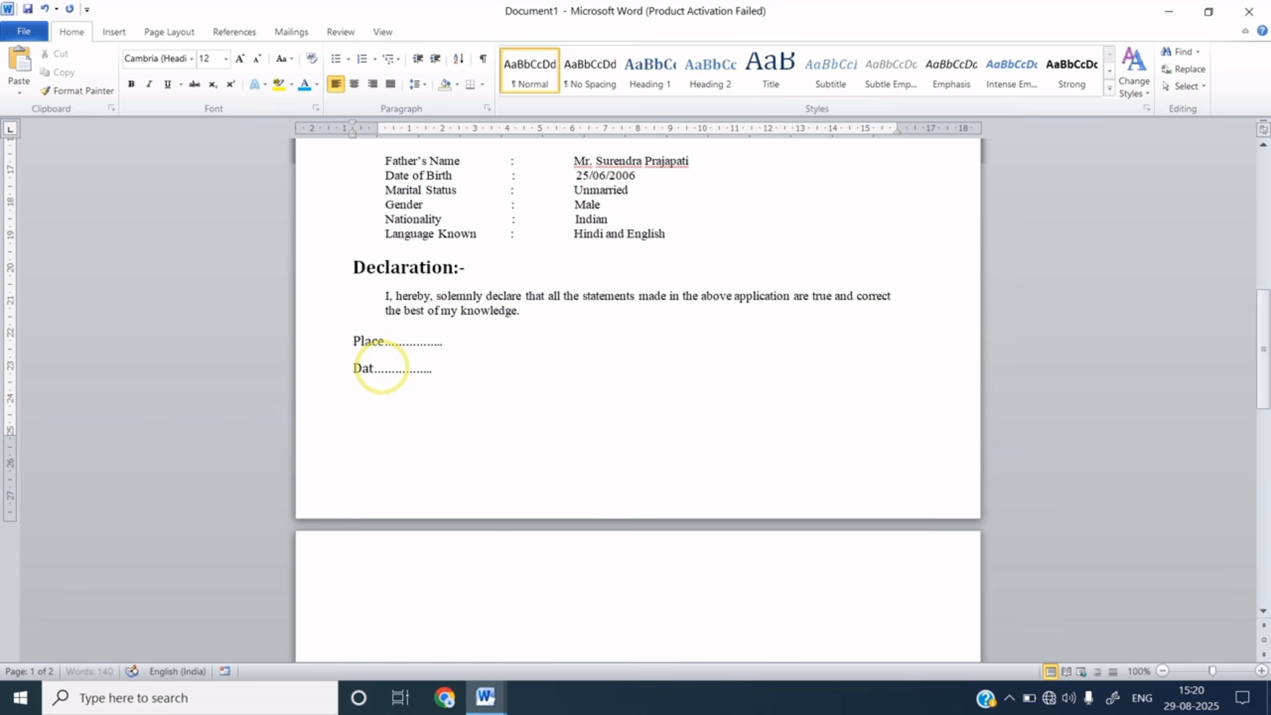
- Insert an empty line above the Place line
{"action": "left_click", "coordinate": [354, 341]}
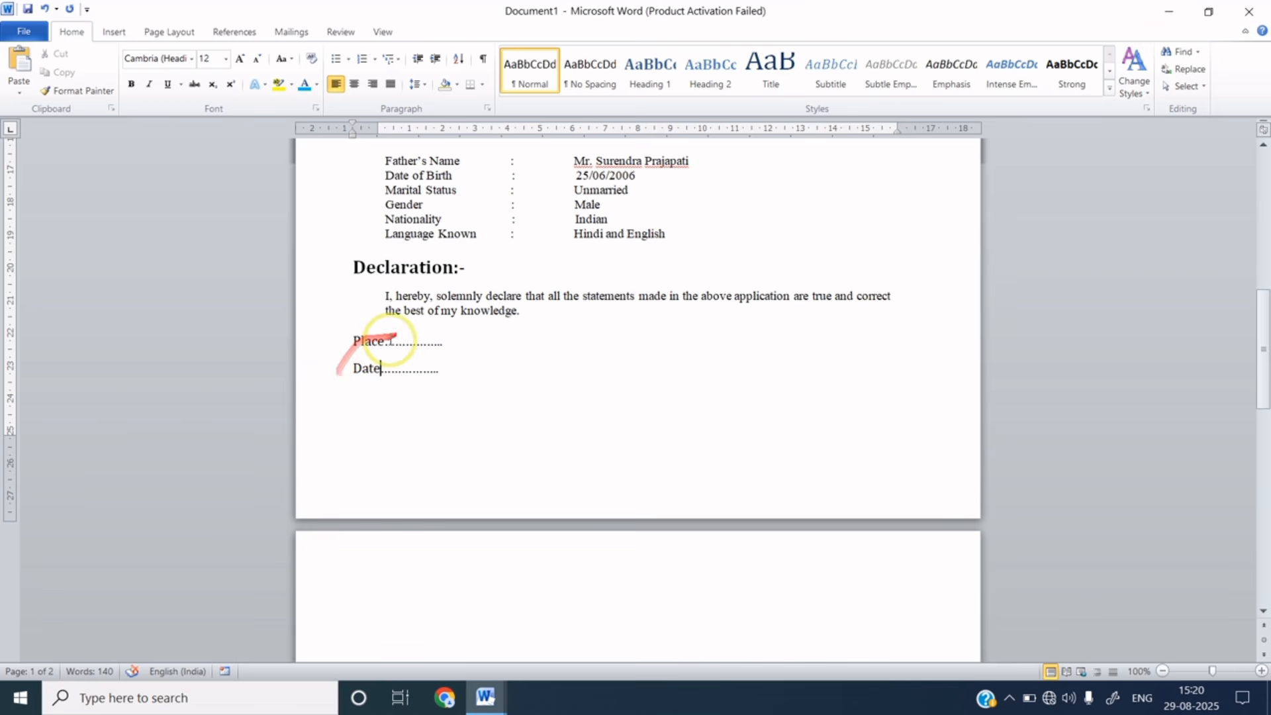
{"action": "left_click", "coordinate": [354, 341]}
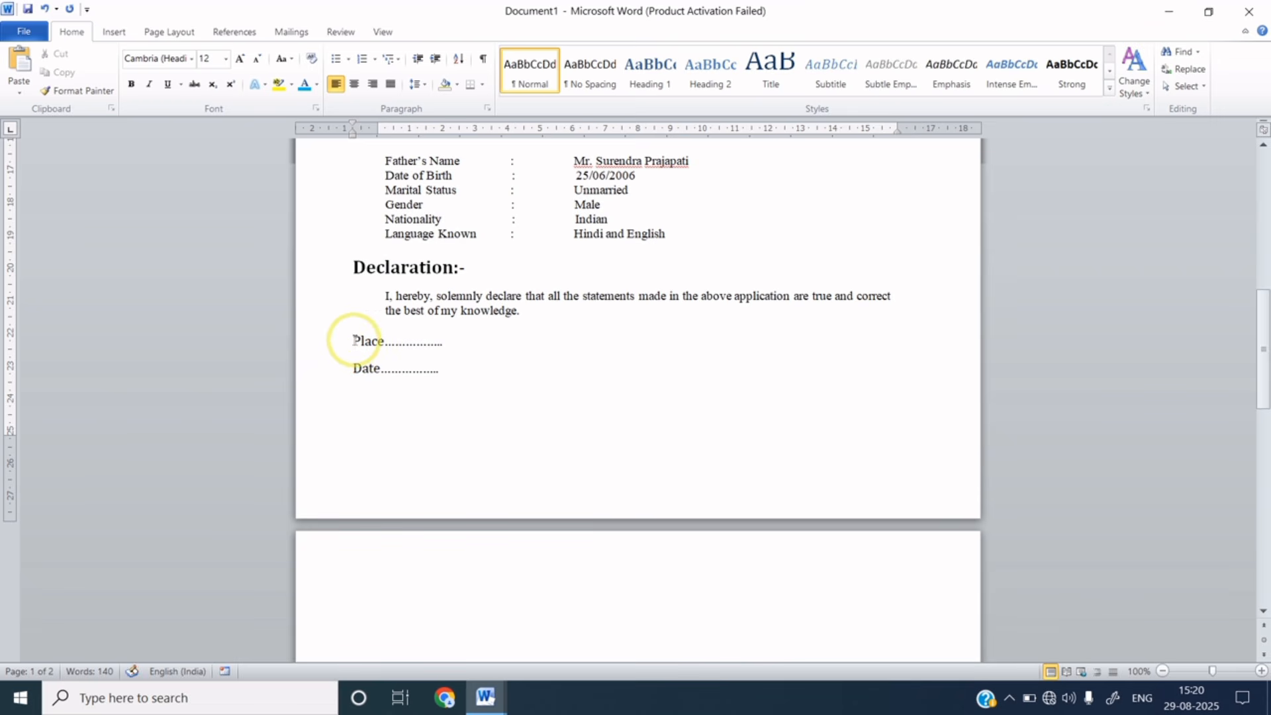
{"action": "key", "text": "Return"}
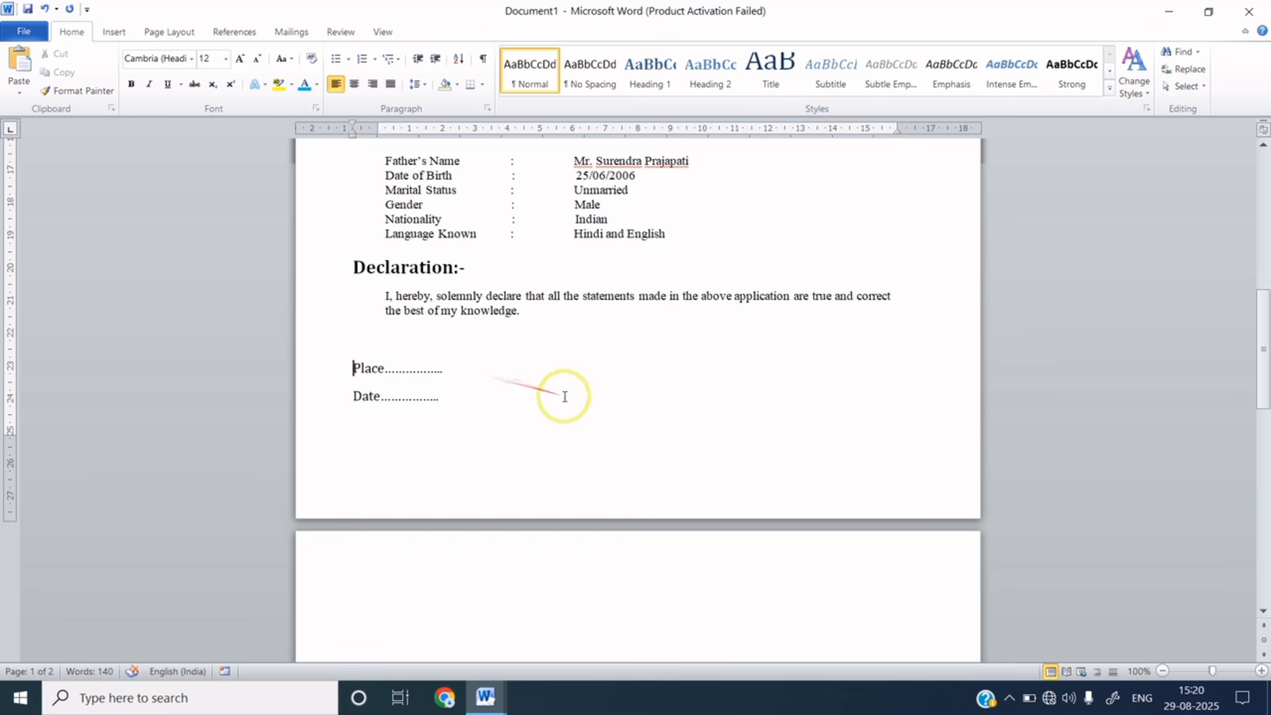
{"action": "left_click", "coordinate": [802, 390]}
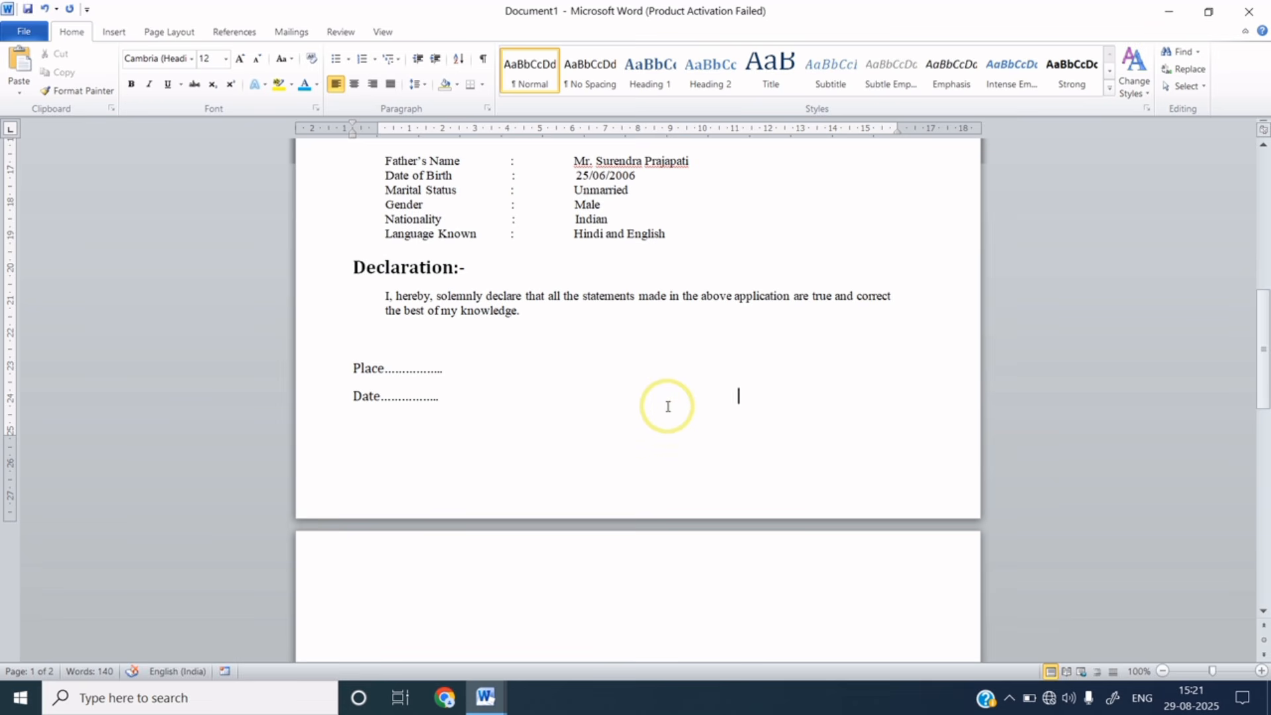
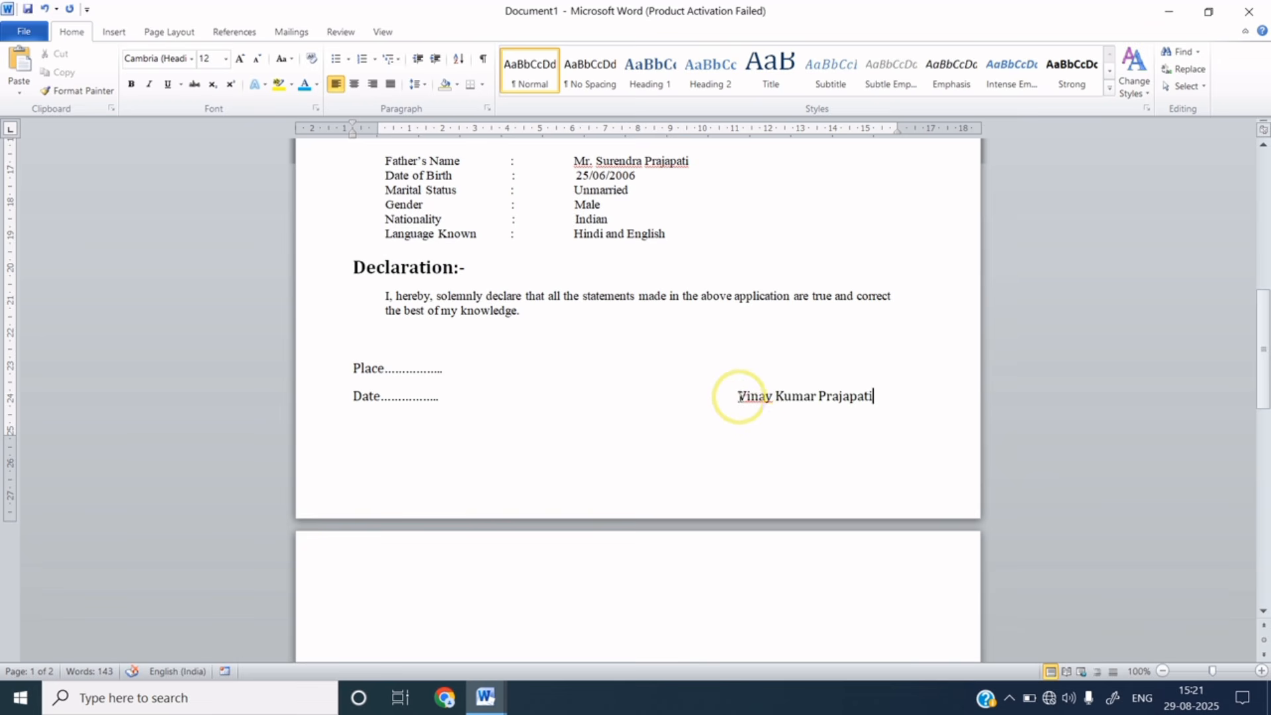
- Type the applicant's full name at the right end of the Date line and colour it blue
{"action": "left_click_drag", "start_coordinate": [738, 396], "coordinate": [885, 396]}
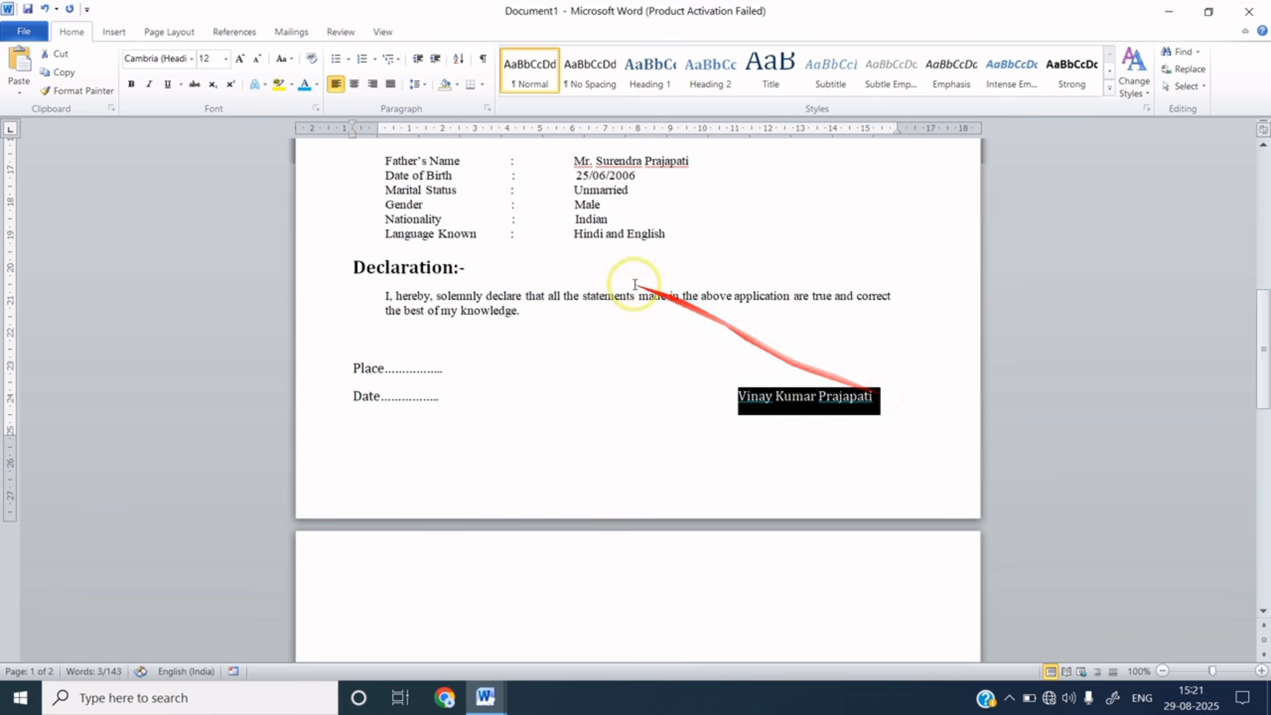
{"action": "left_click", "coordinate": [318, 84]}
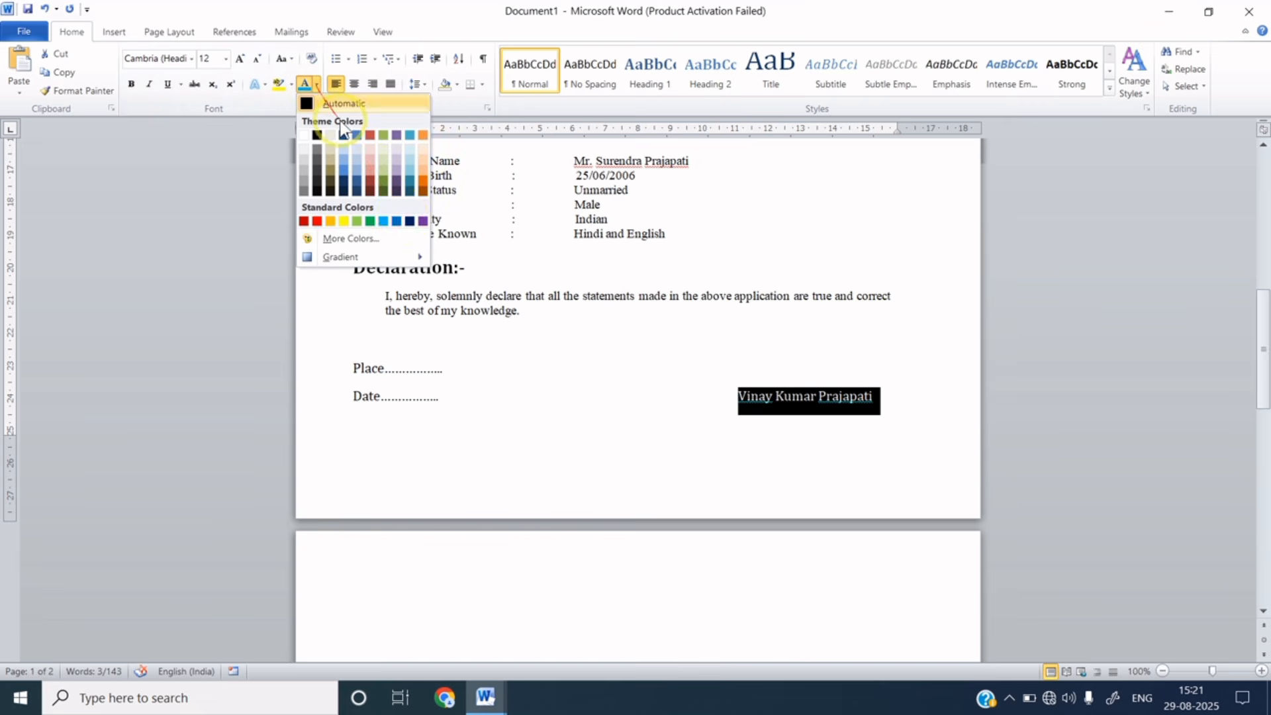
{"action": "left_click", "coordinate": [400, 223]}
{"action": "left_click", "coordinate": [795, 422]}
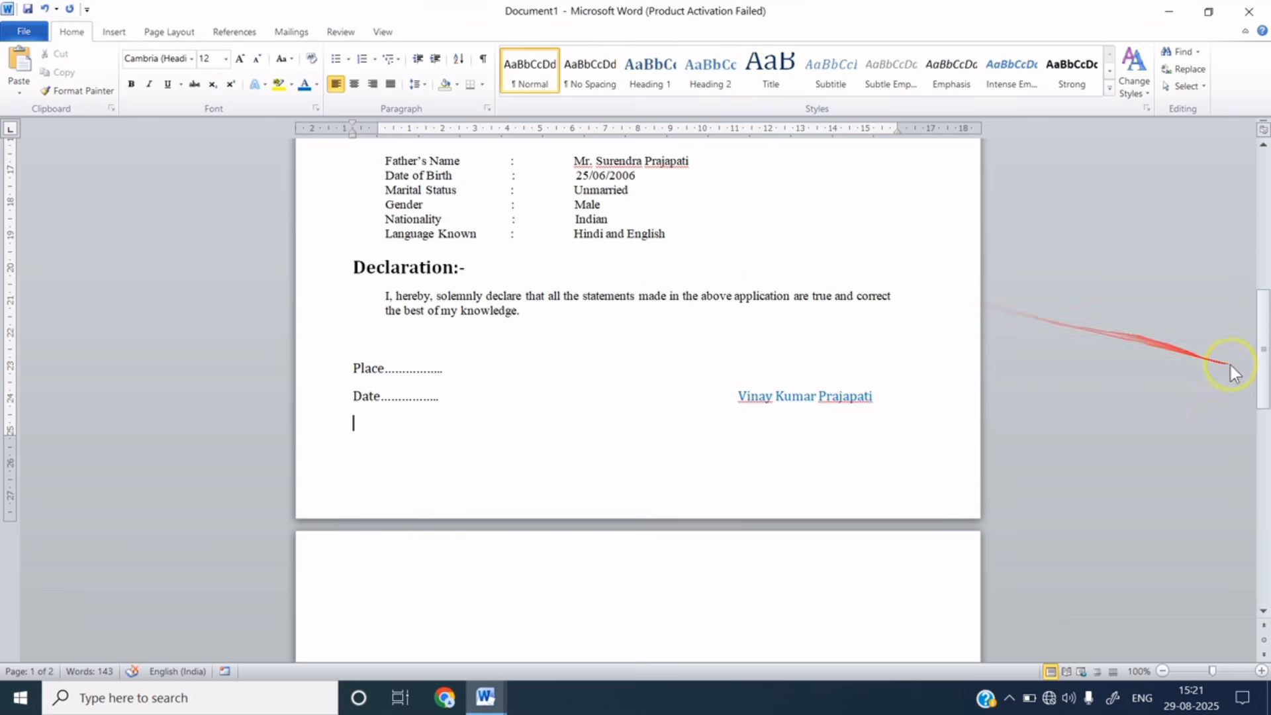
{"action": "left_click_drag", "start_coordinate": [1256, 361], "coordinate": [1243, 232]}
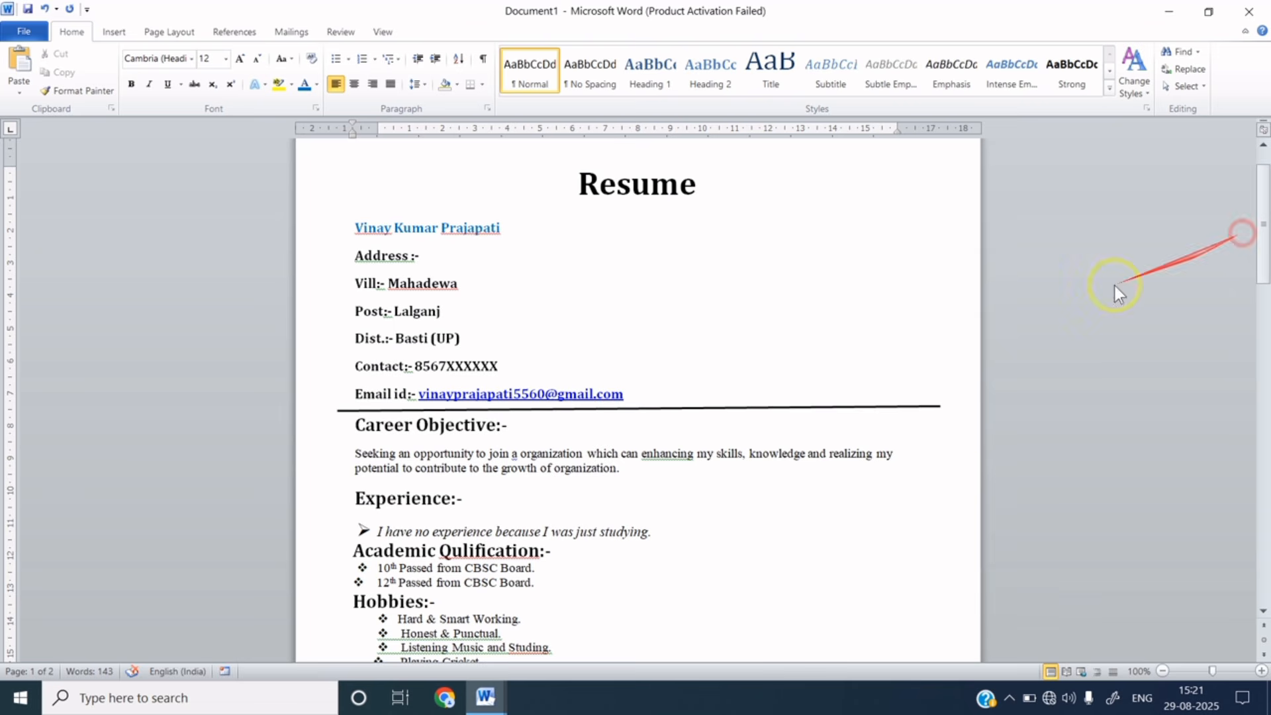
- Apply the recently used diamond bullet to the Career Objective paragraph
{"action": "left_click", "coordinate": [355, 455]}
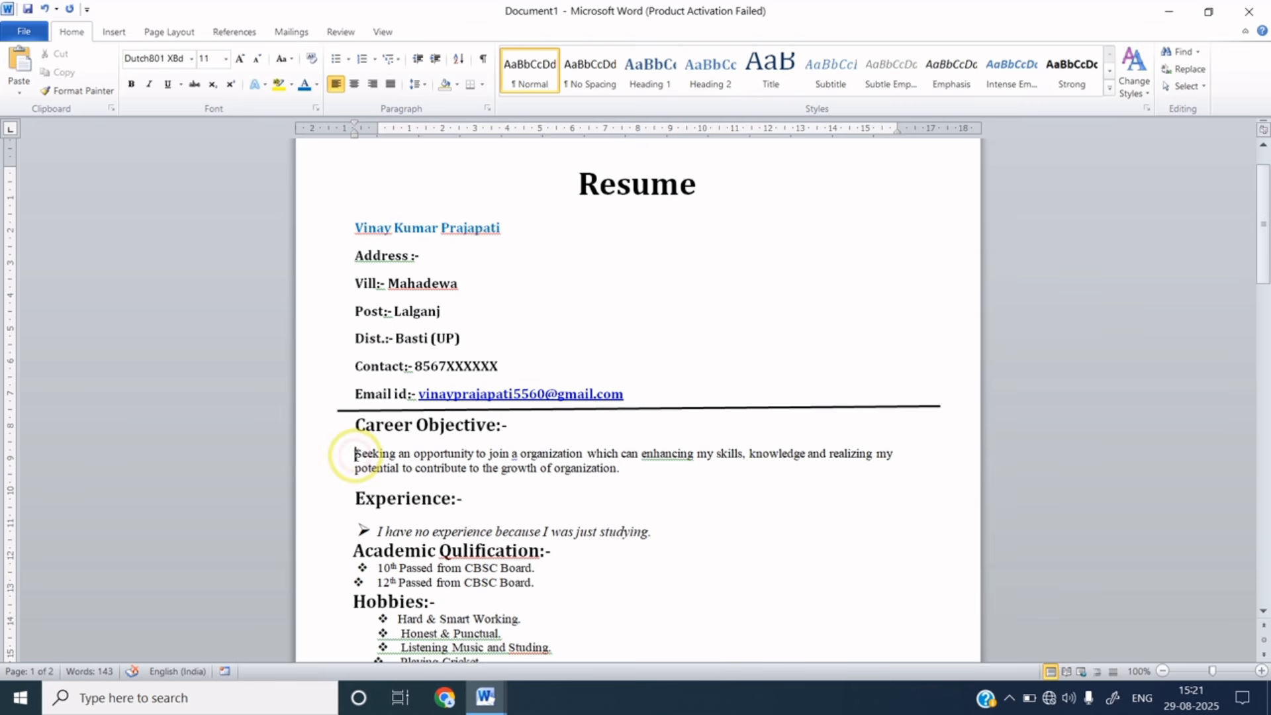
{"action": "left_click", "coordinate": [348, 58]}
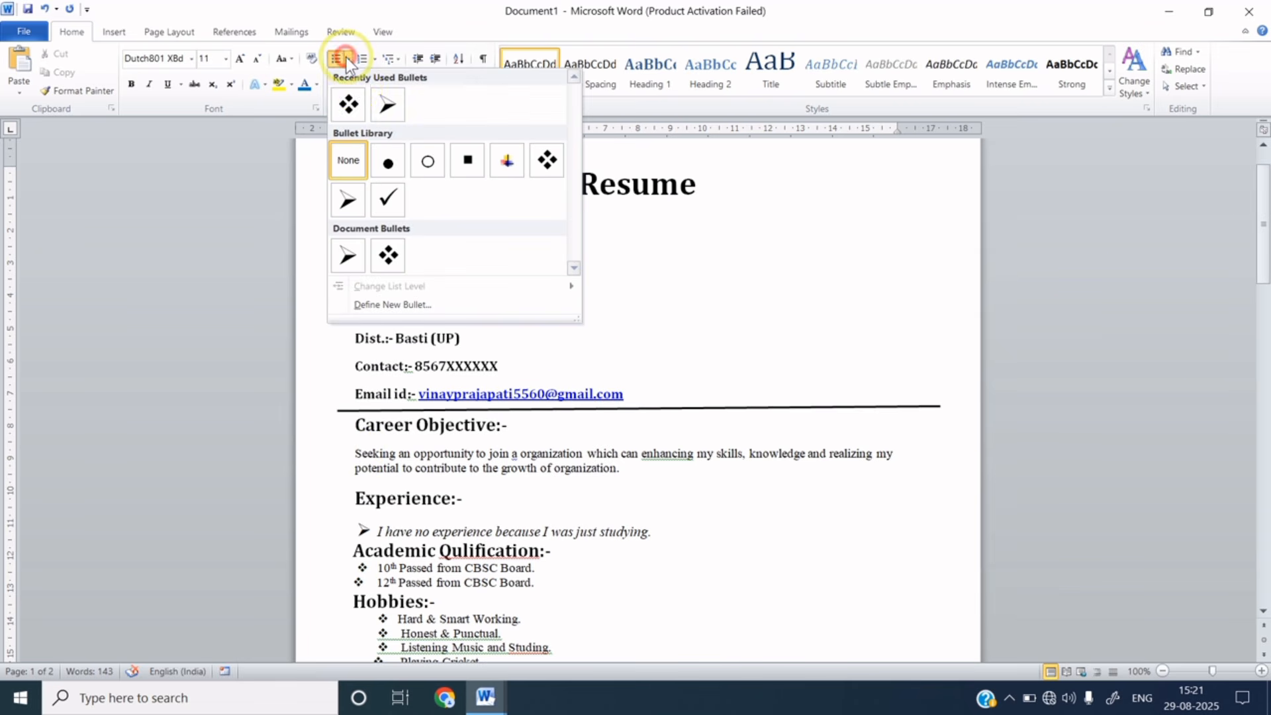
{"action": "left_click", "coordinate": [349, 106]}
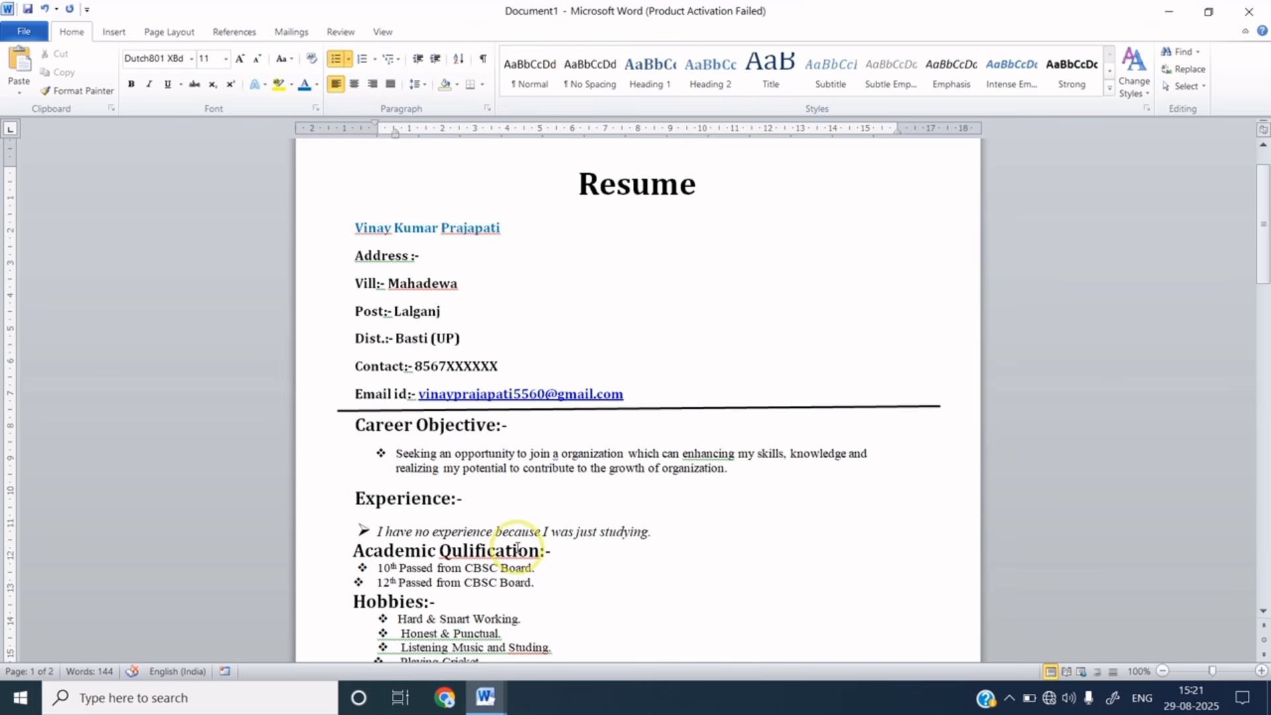
{"action": "scroll", "coordinate": [518, 541], "scroll_direction": "down", "scroll_amount": 20}
{"action": "scroll", "coordinate": [518, 546], "scroll_direction": "up", "scroll_amount": 4}
{"action": "scroll", "coordinate": [517, 547], "scroll_direction": "up", "scroll_amount": 16}
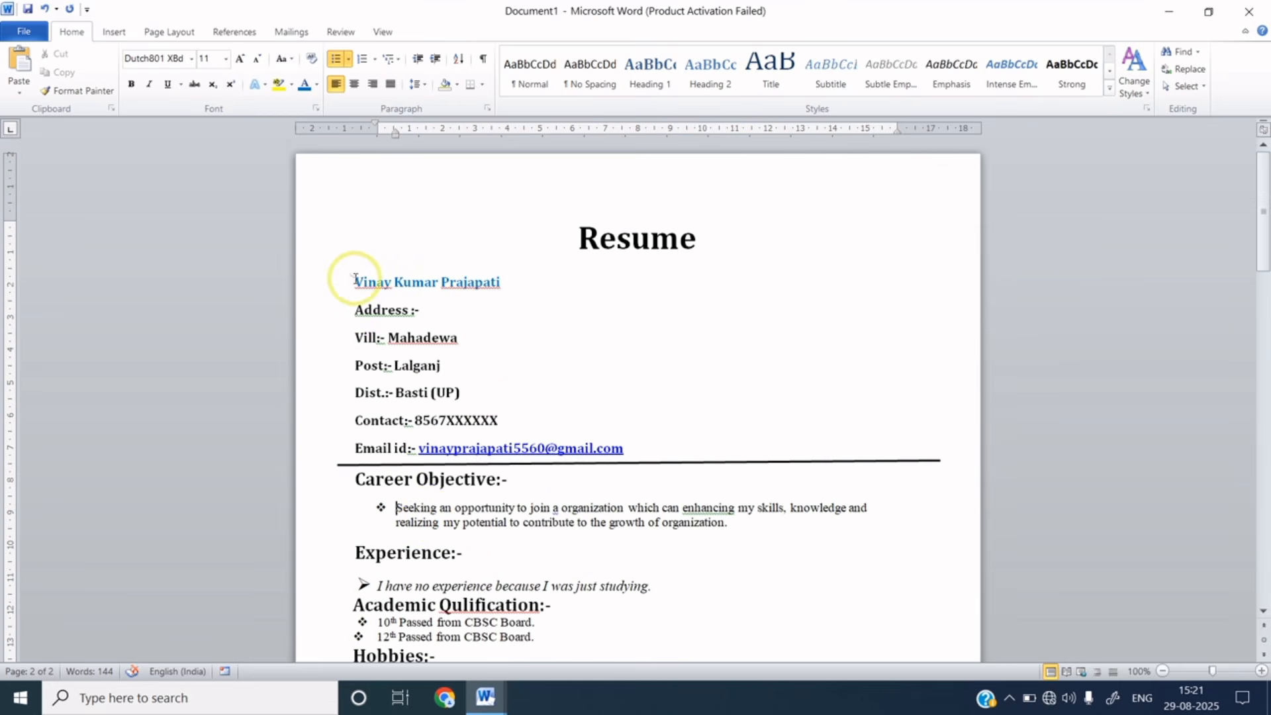
{"action": "left_click_drag", "start_coordinate": [343, 282], "coordinate": [493, 282]}
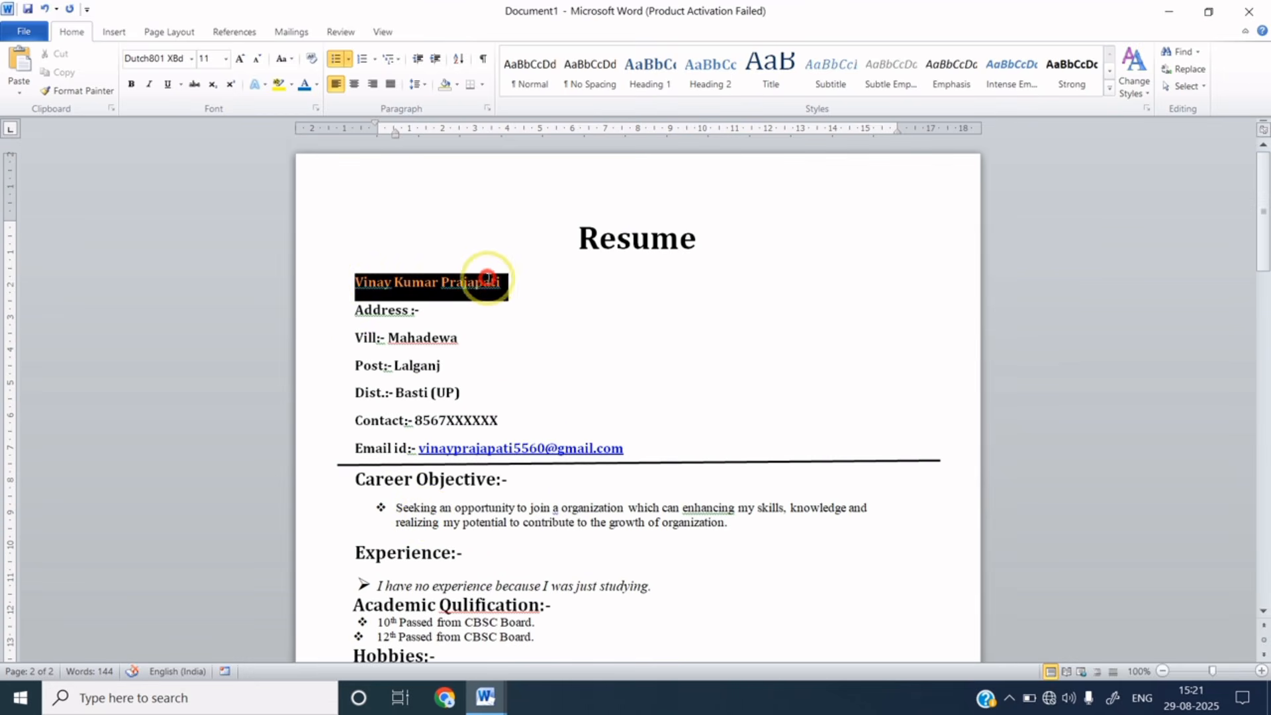
- Grow the applicant's name line to 16 pt
{"action": "left_click", "coordinate": [240, 59]}
{"action": "left_click", "coordinate": [240, 59]}
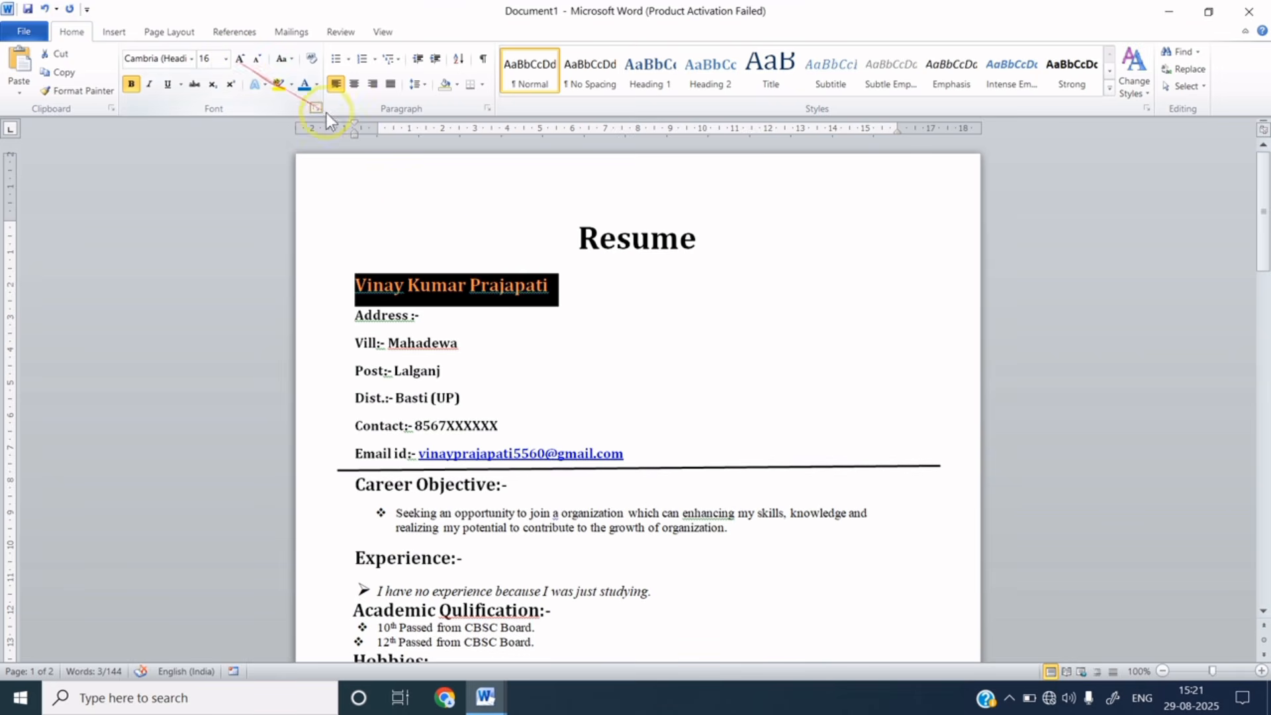
{"action": "left_click", "coordinate": [653, 304]}
{"action": "left_click", "coordinate": [576, 237]}
- Make the Resume heading 36 pt and underlined
{"action": "left_click_drag", "start_coordinate": [576, 237], "coordinate": [708, 238]}
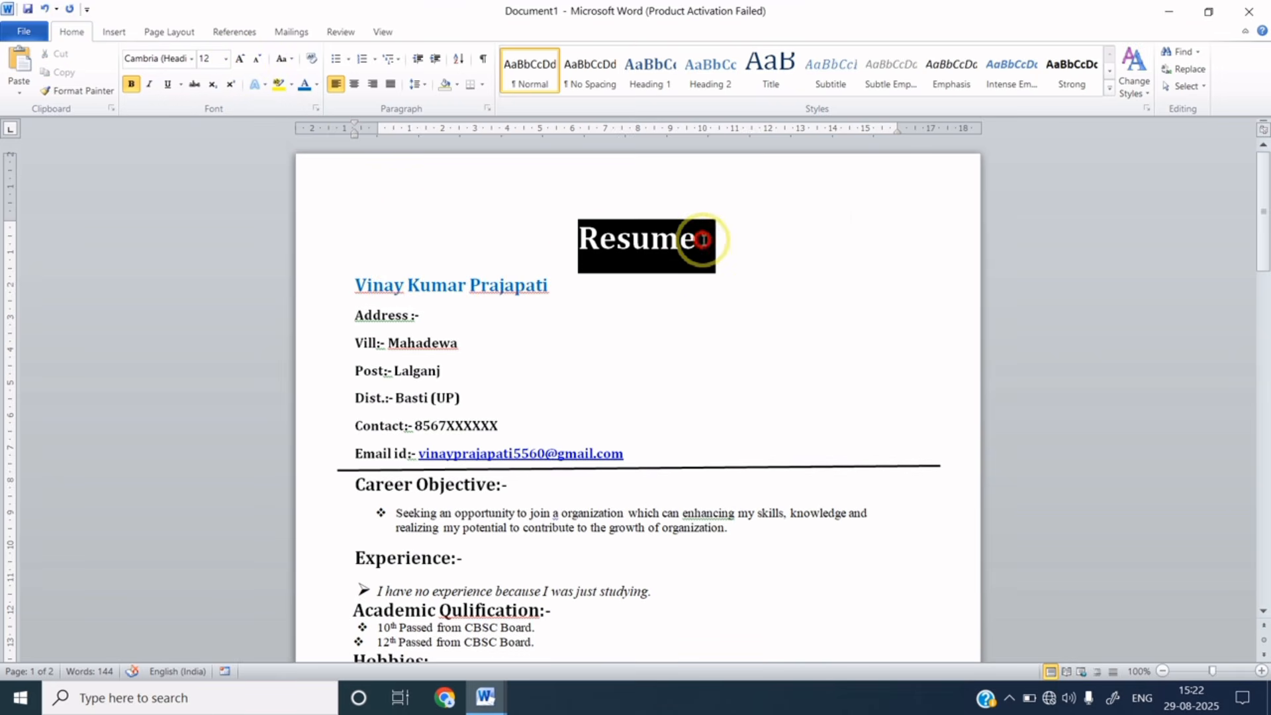
{"action": "left_click", "coordinate": [240, 59]}
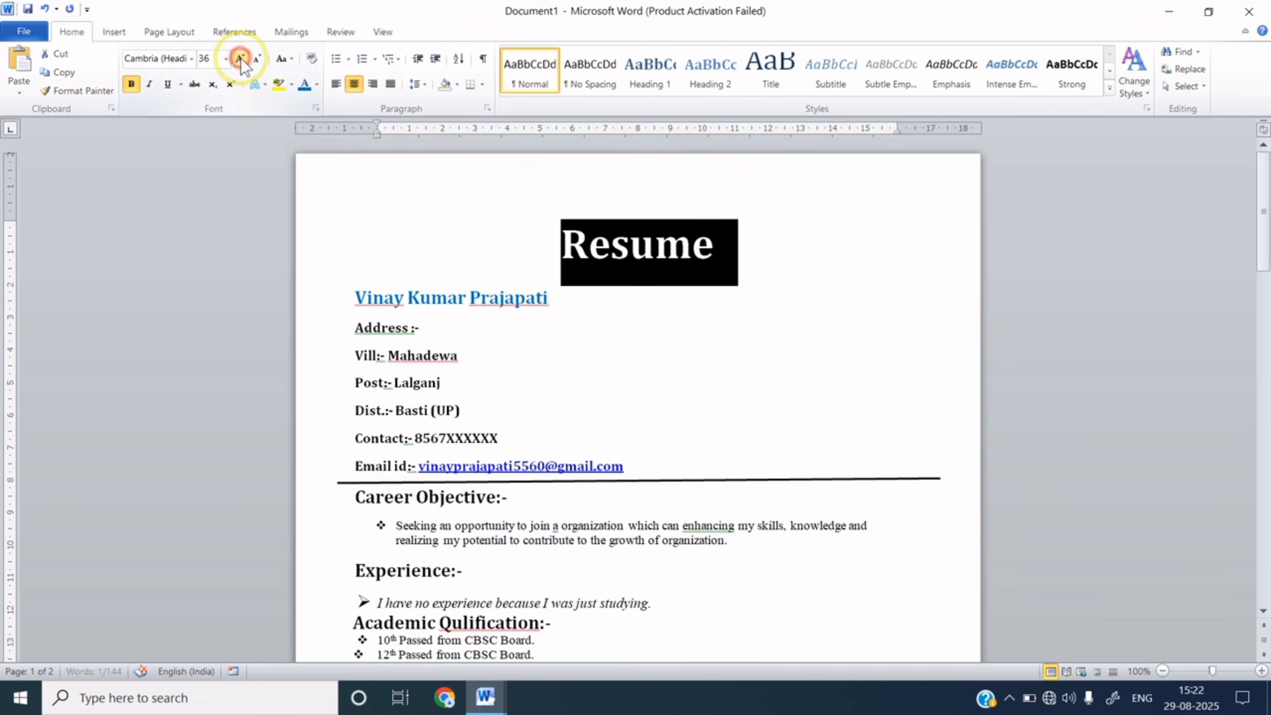
{"action": "left_click", "coordinate": [169, 85]}
{"action": "left_click", "coordinate": [643, 364]}
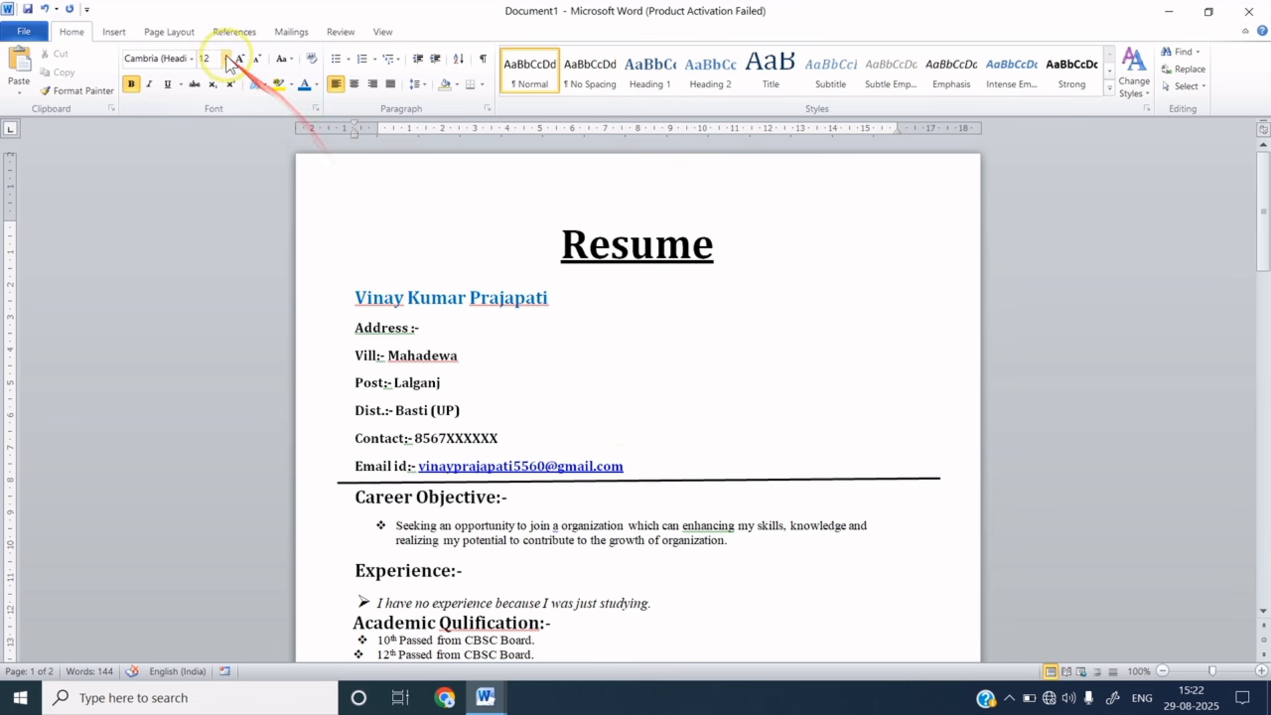
- Add a thick 3 pt solid black box border around the whole page
{"action": "left_click", "coordinate": [192, 36]}
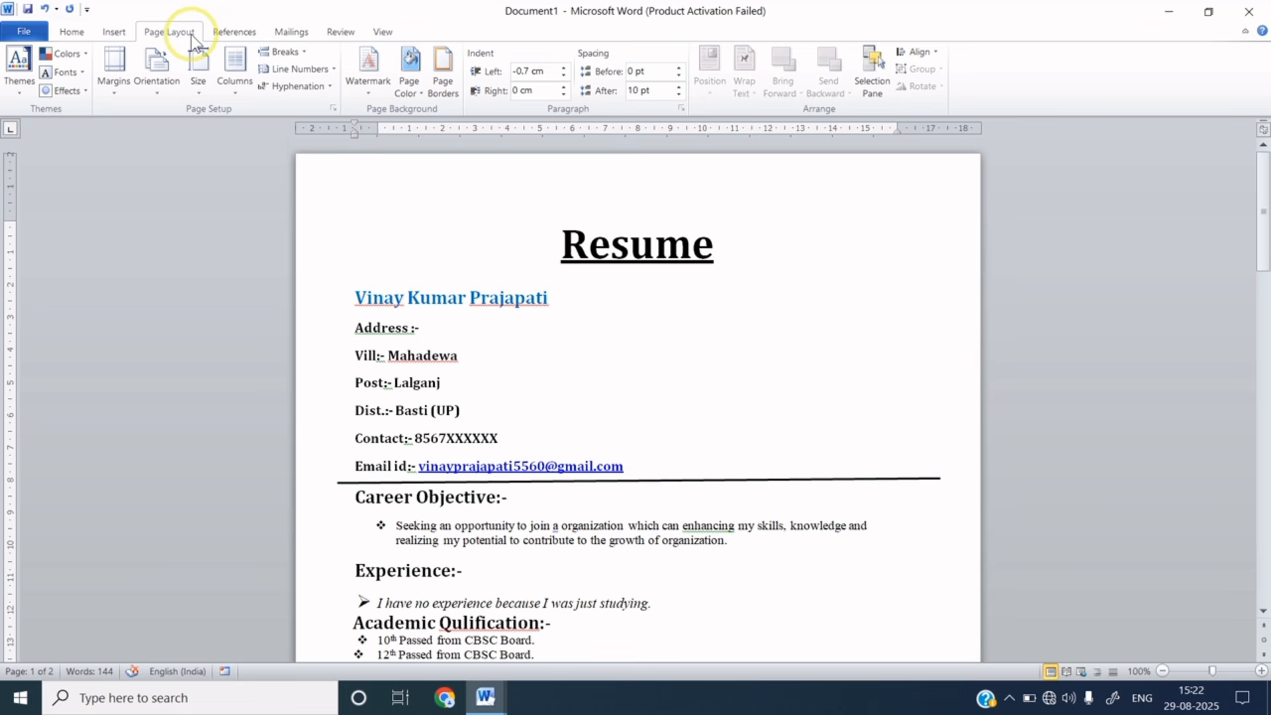
{"action": "left_click", "coordinate": [448, 84]}
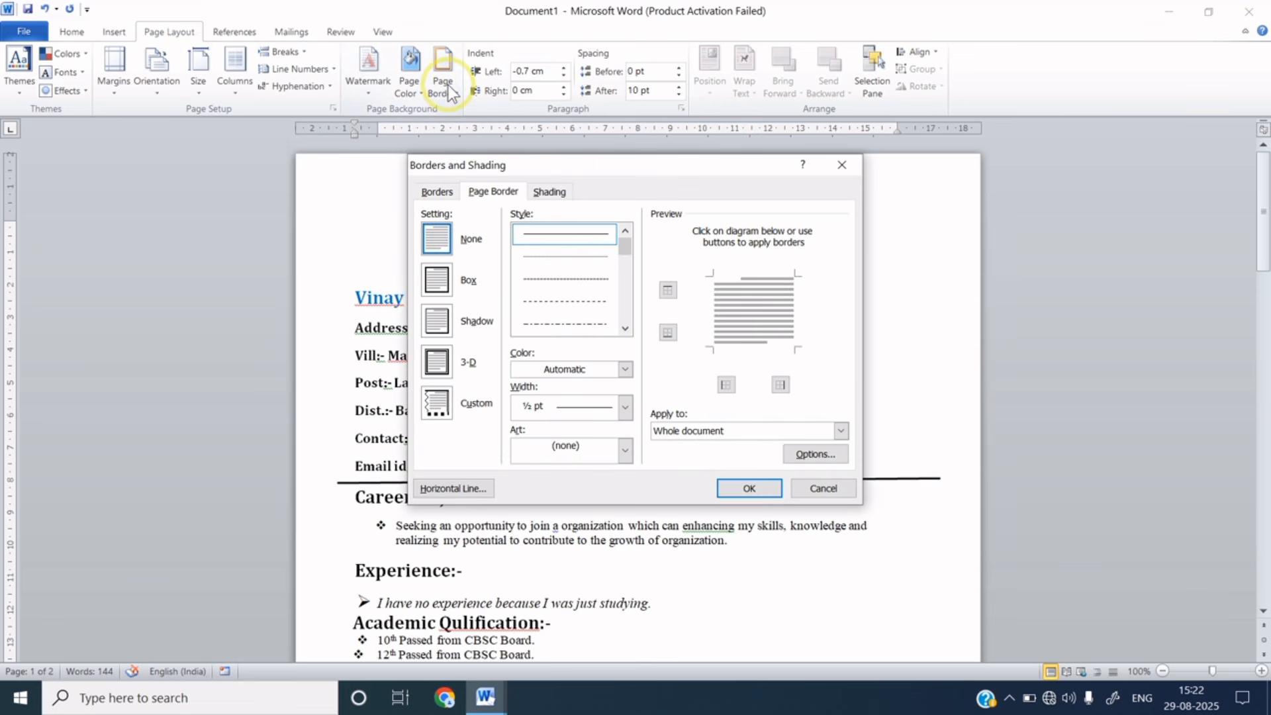
{"action": "left_click", "coordinate": [438, 280]}
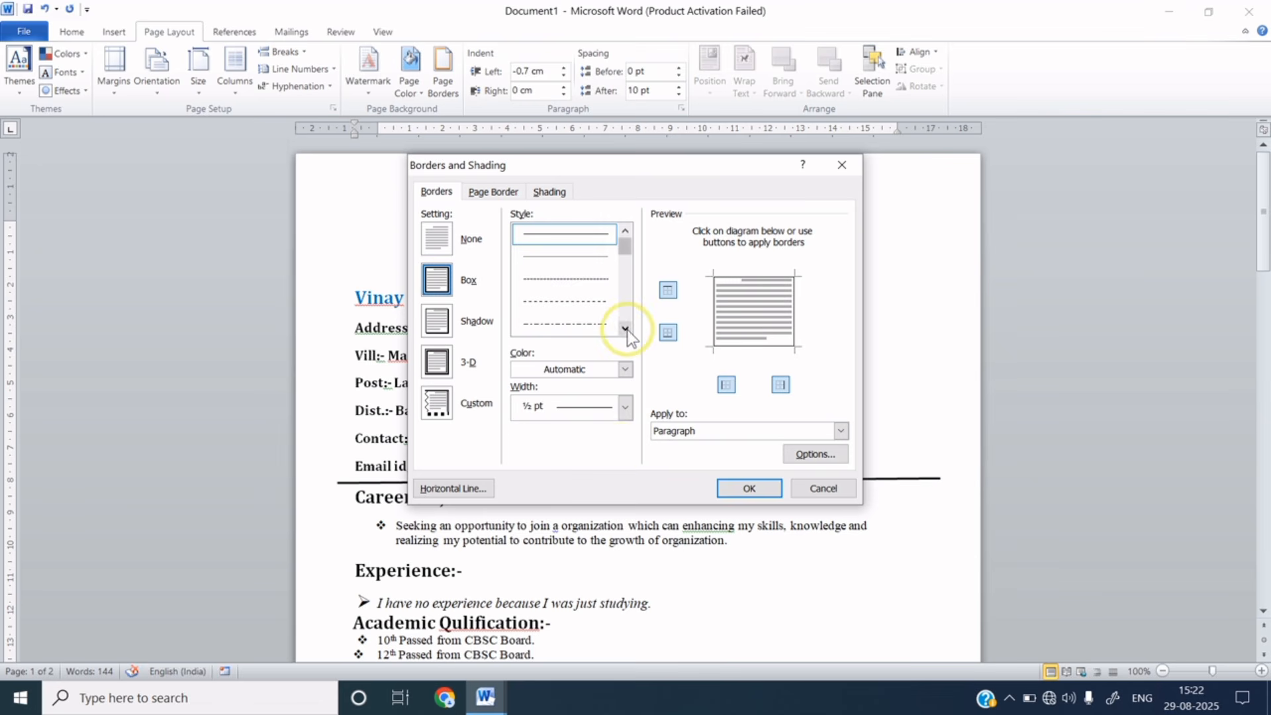
{"action": "left_click", "coordinate": [627, 330]}
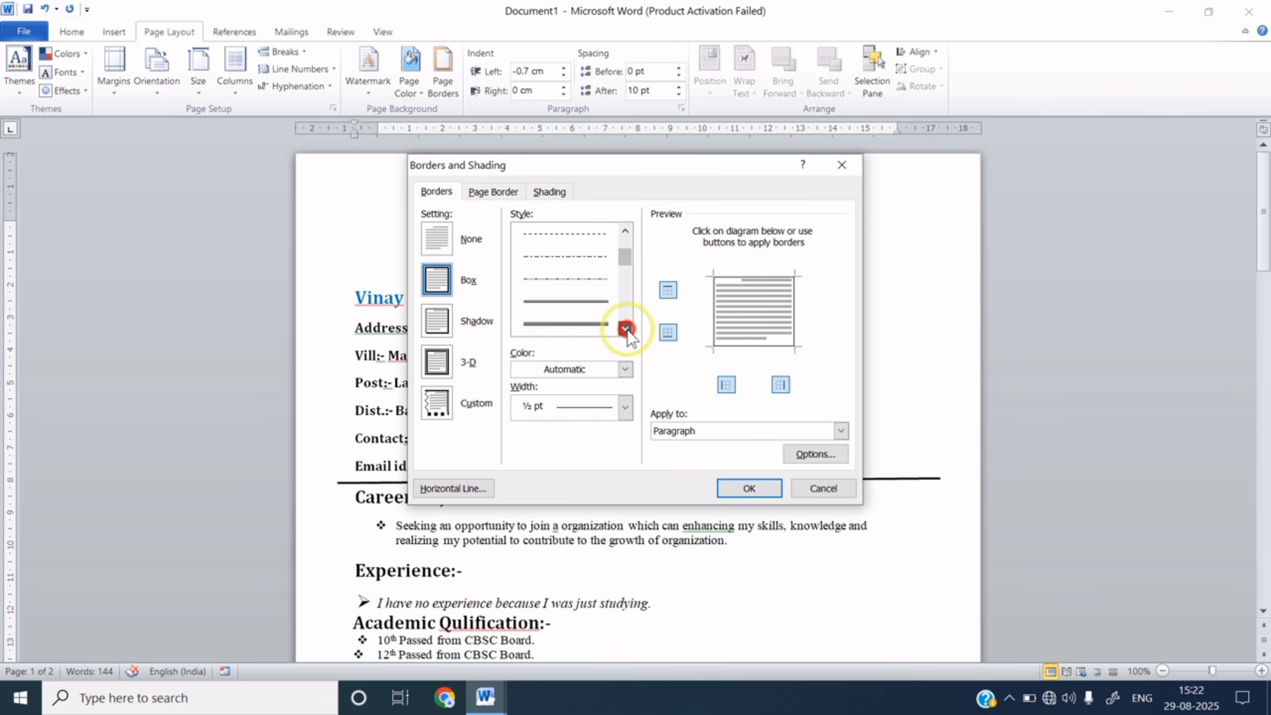
{"action": "left_click", "coordinate": [626, 329]}
{"action": "left_click", "coordinate": [627, 330]}
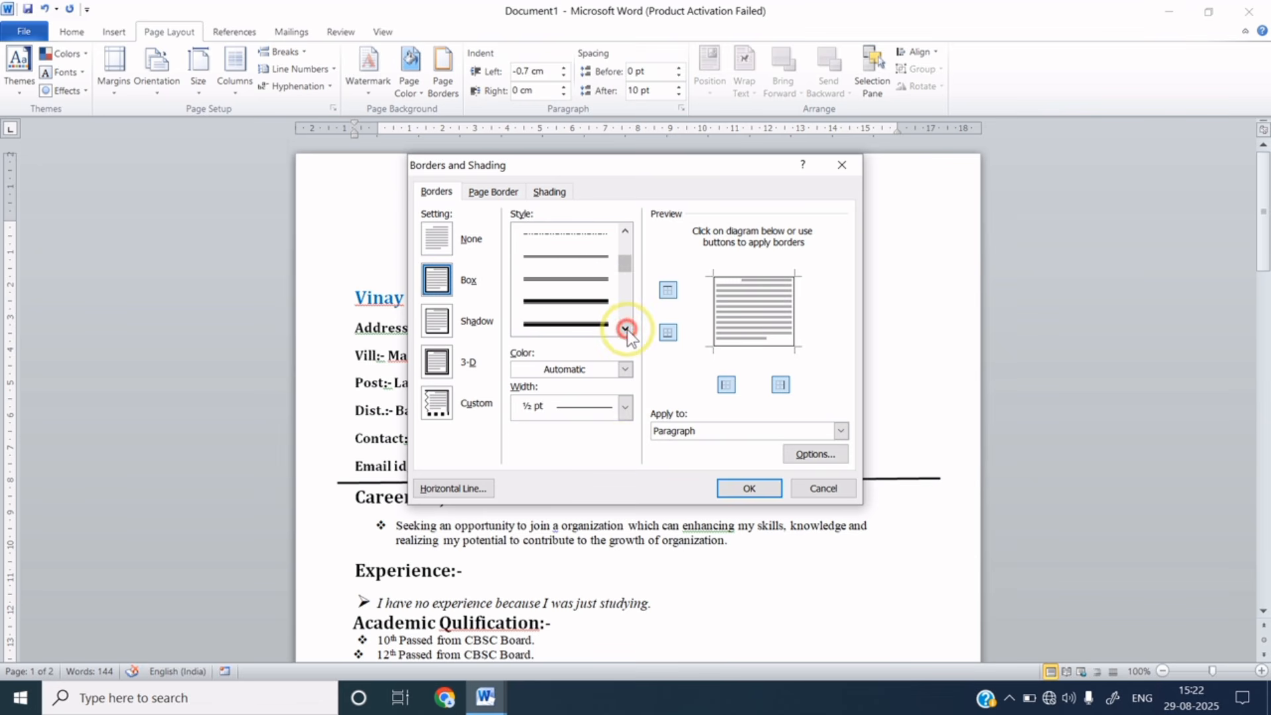
{"action": "left_click", "coordinate": [593, 305]}
{"action": "left_click", "coordinate": [588, 331]}
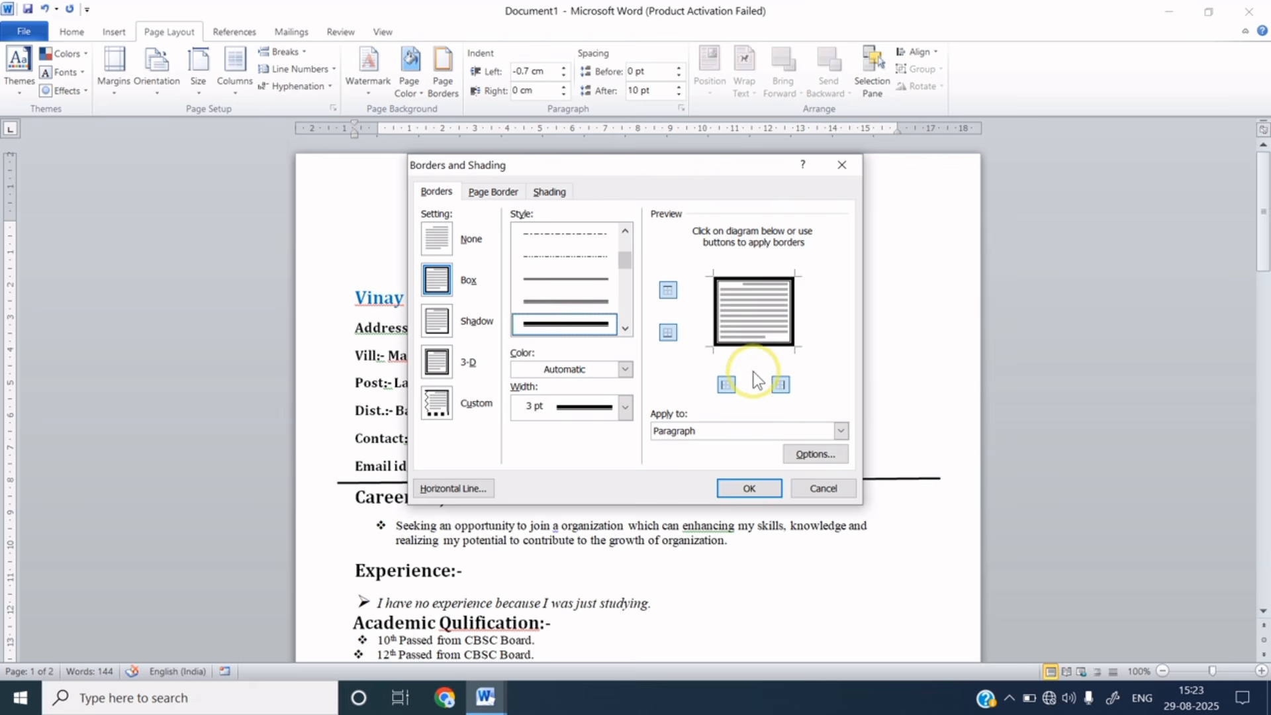
{"action": "left_click", "coordinate": [749, 490]}
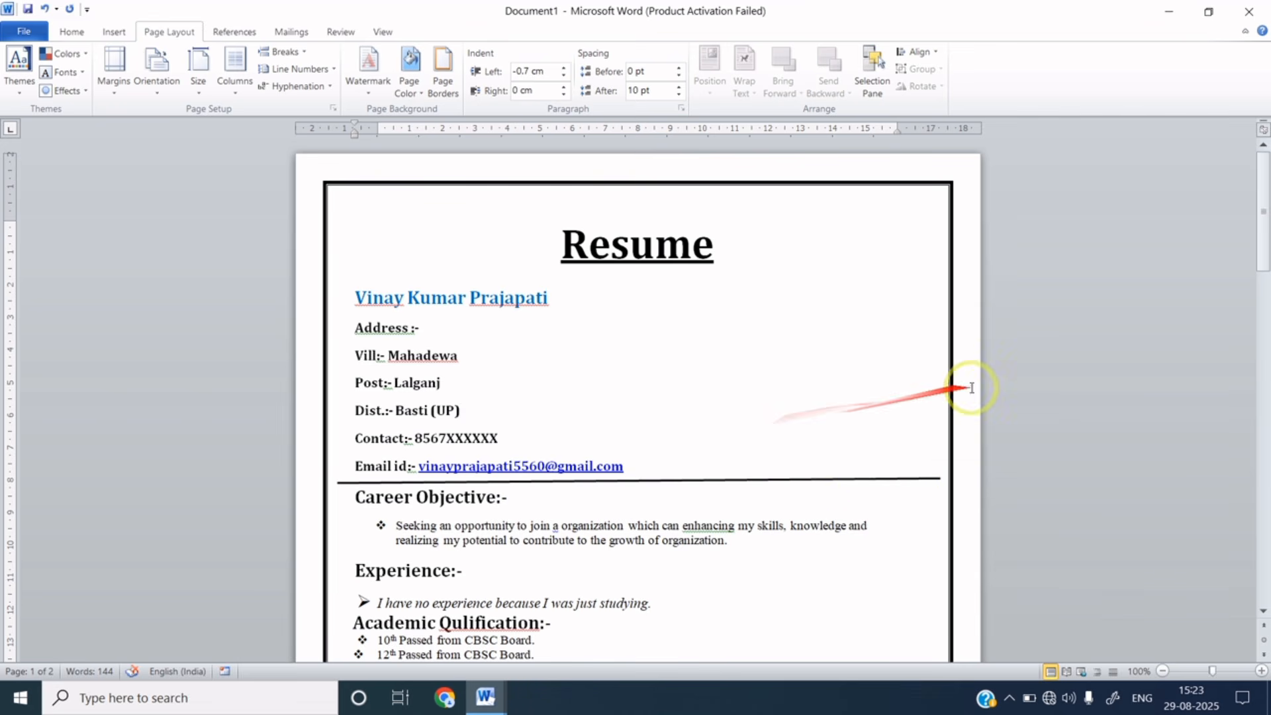
{"action": "left_click_drag", "start_coordinate": [1263, 238], "coordinate": [1265, 202]}
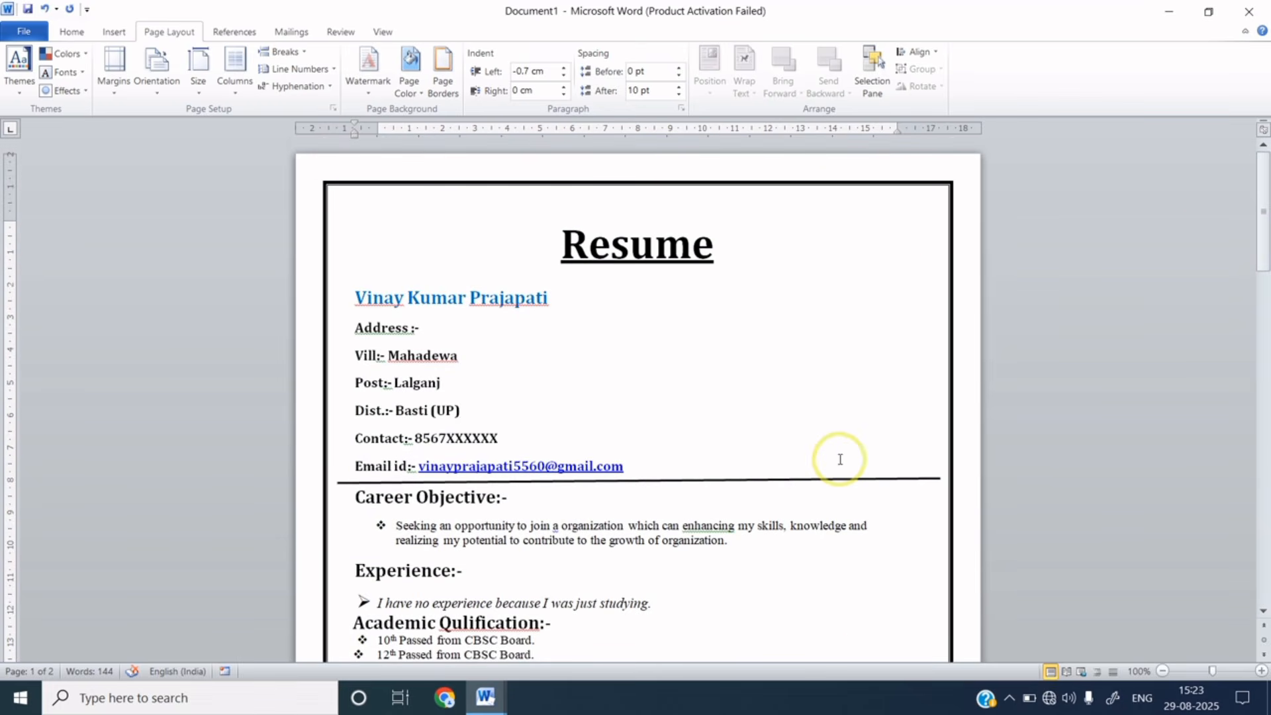
{"action": "left_click", "coordinate": [119, 32]}
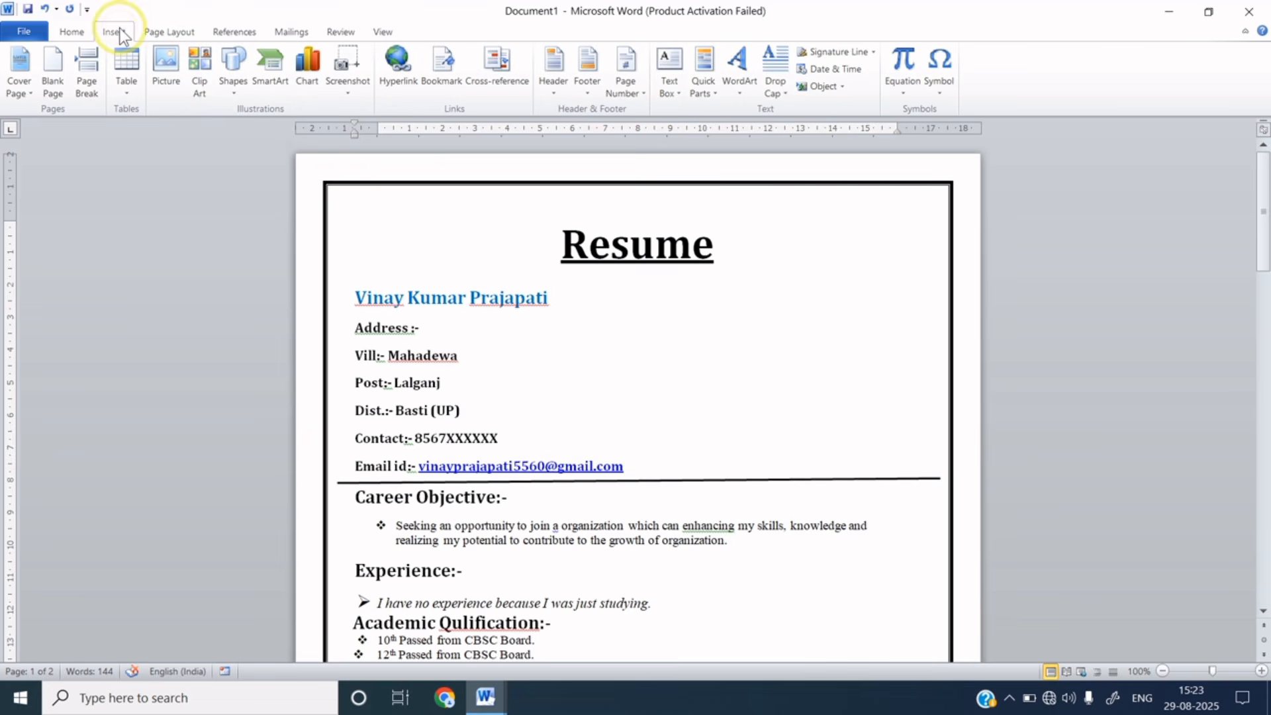
- Draw a rounded rectangle at top right beside the name and set it to No Fill
{"action": "left_click", "coordinate": [234, 81]}
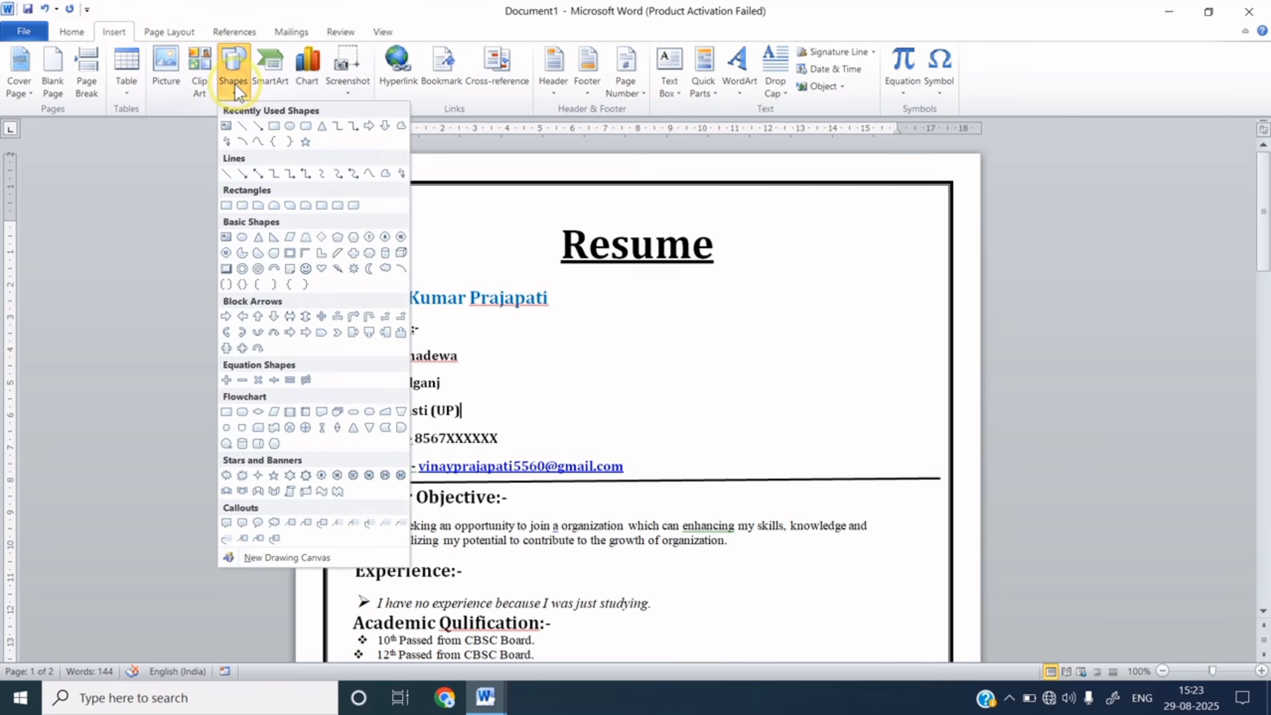
{"action": "left_click", "coordinate": [306, 127]}
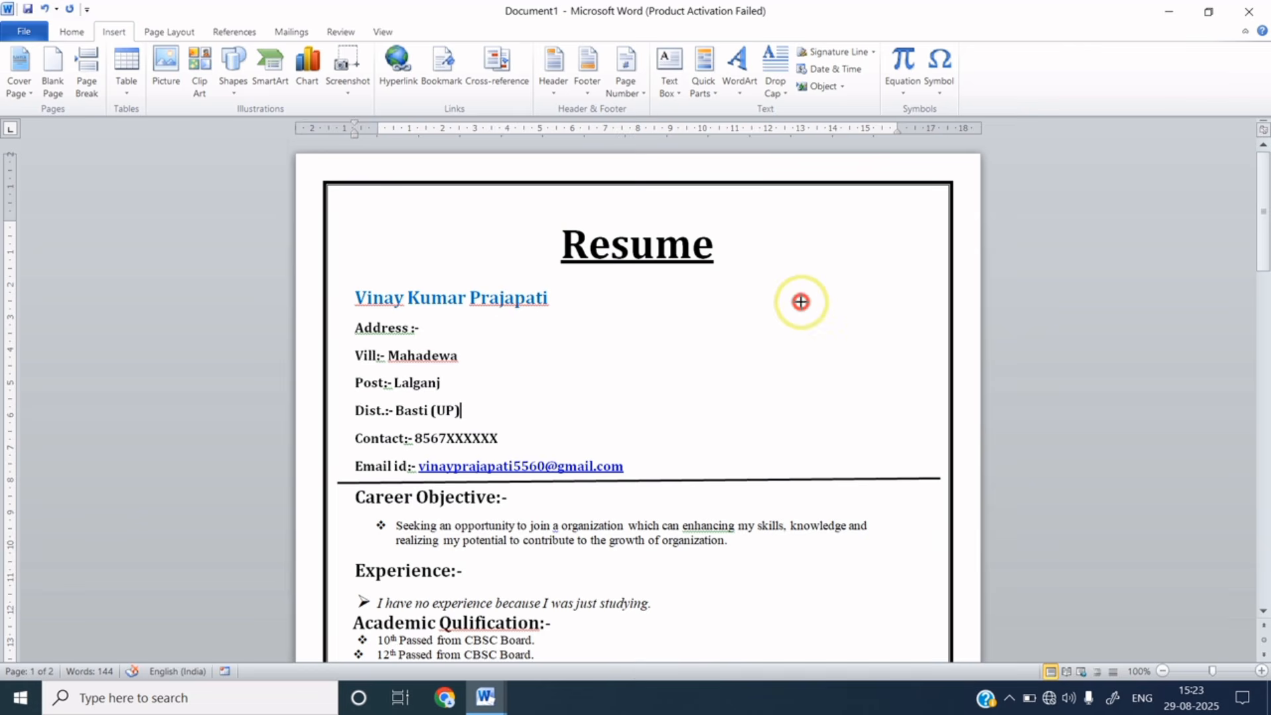
{"action": "mouse_move", "coordinate": [801, 301]}
{"action": "left_mouse_down"}
{"action": "mouse_move", "coordinate": [840, 364]}
{"action": "mouse_move", "coordinate": [897, 413]}
{"action": "left_mouse_up"}
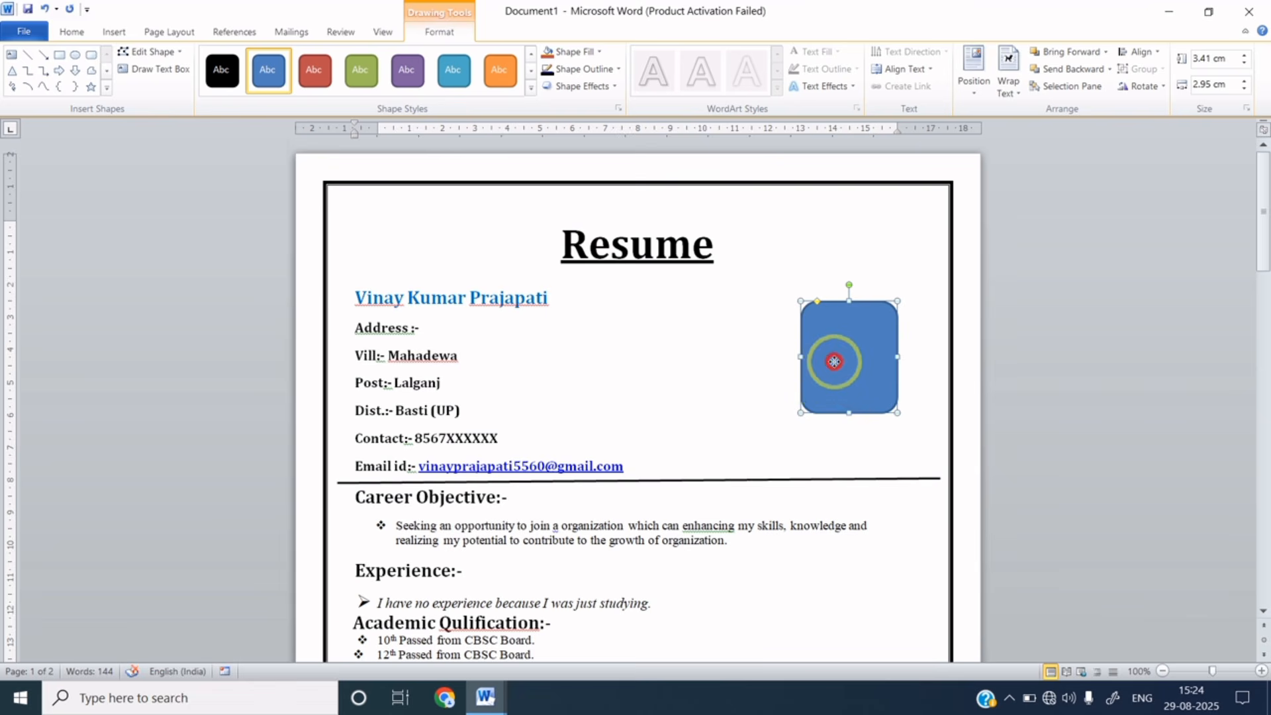
{"action": "left_click_drag", "start_coordinate": [835, 366], "coordinate": [830, 371]}
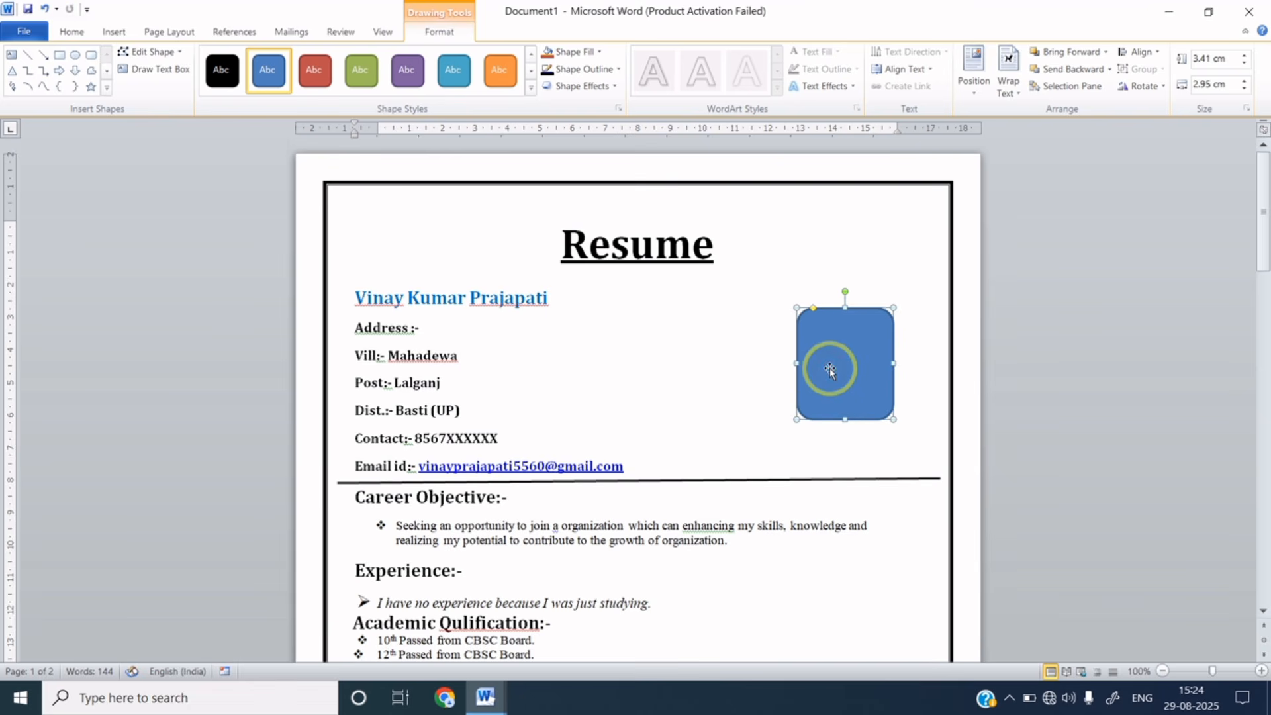
{"action": "left_click", "coordinate": [590, 51]}
{"action": "left_click", "coordinate": [580, 186]}
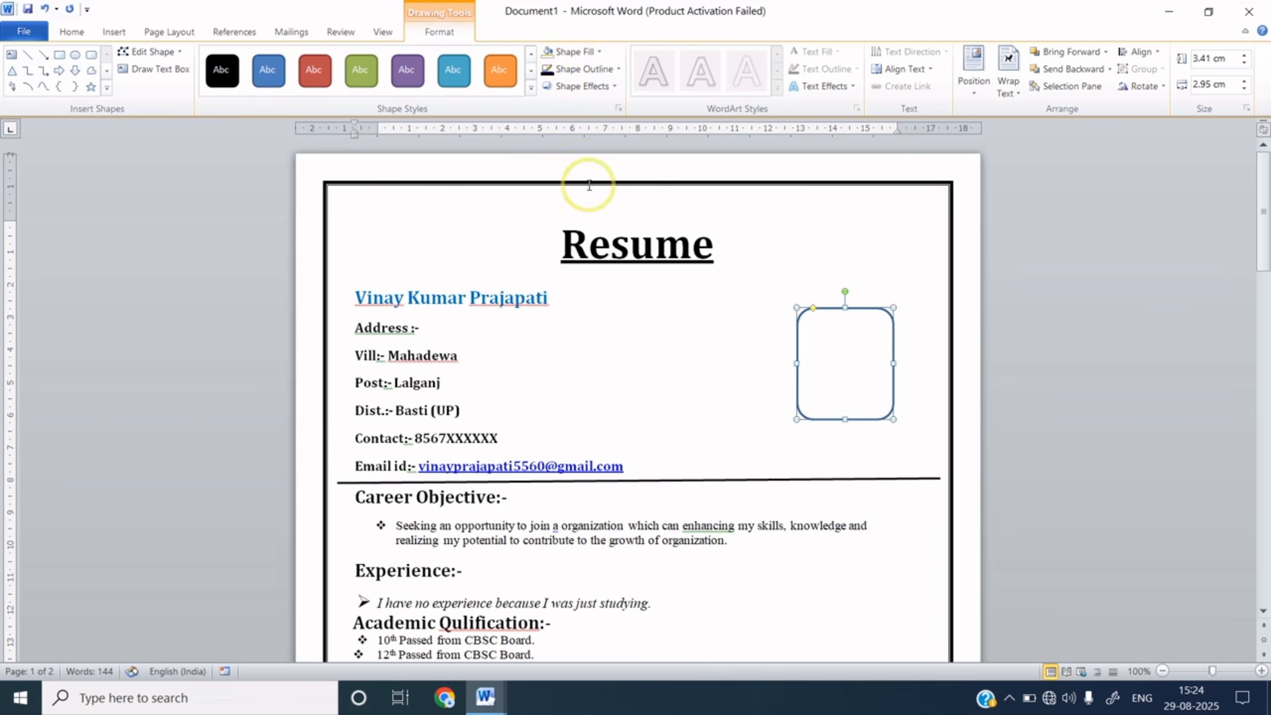
{"action": "left_click", "coordinate": [587, 51]}
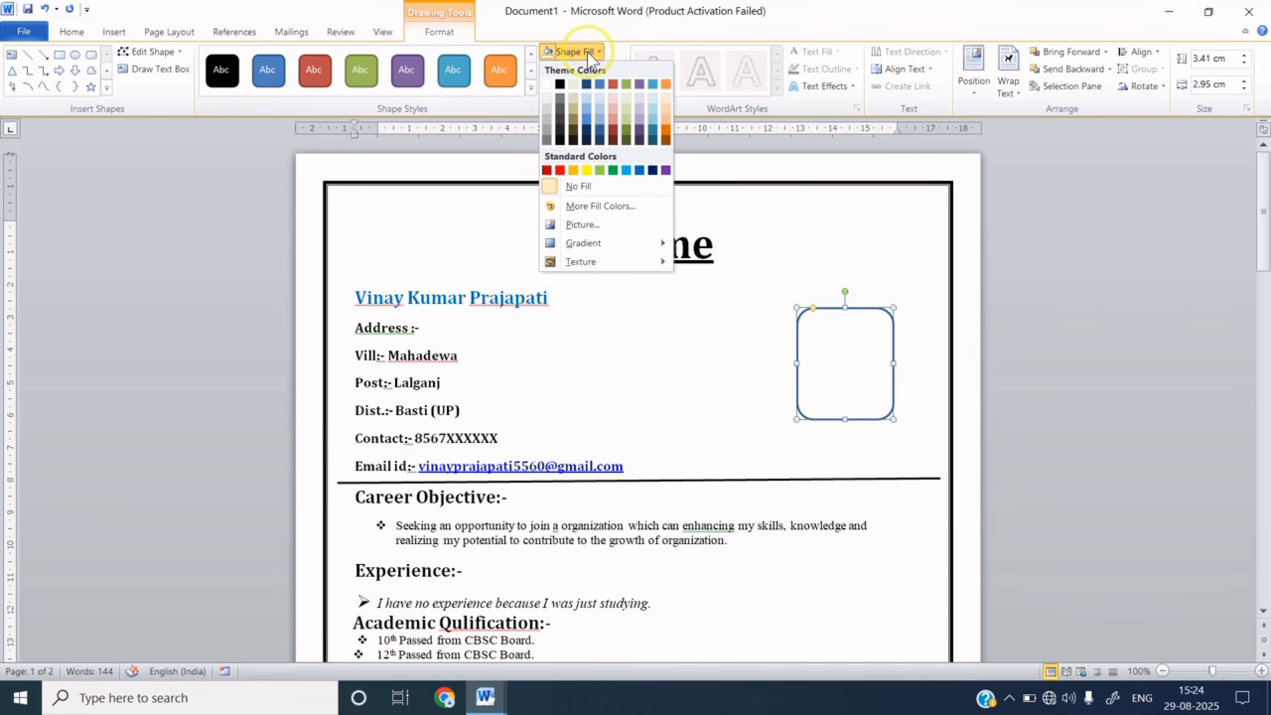
{"action": "left_click", "coordinate": [584, 225]}
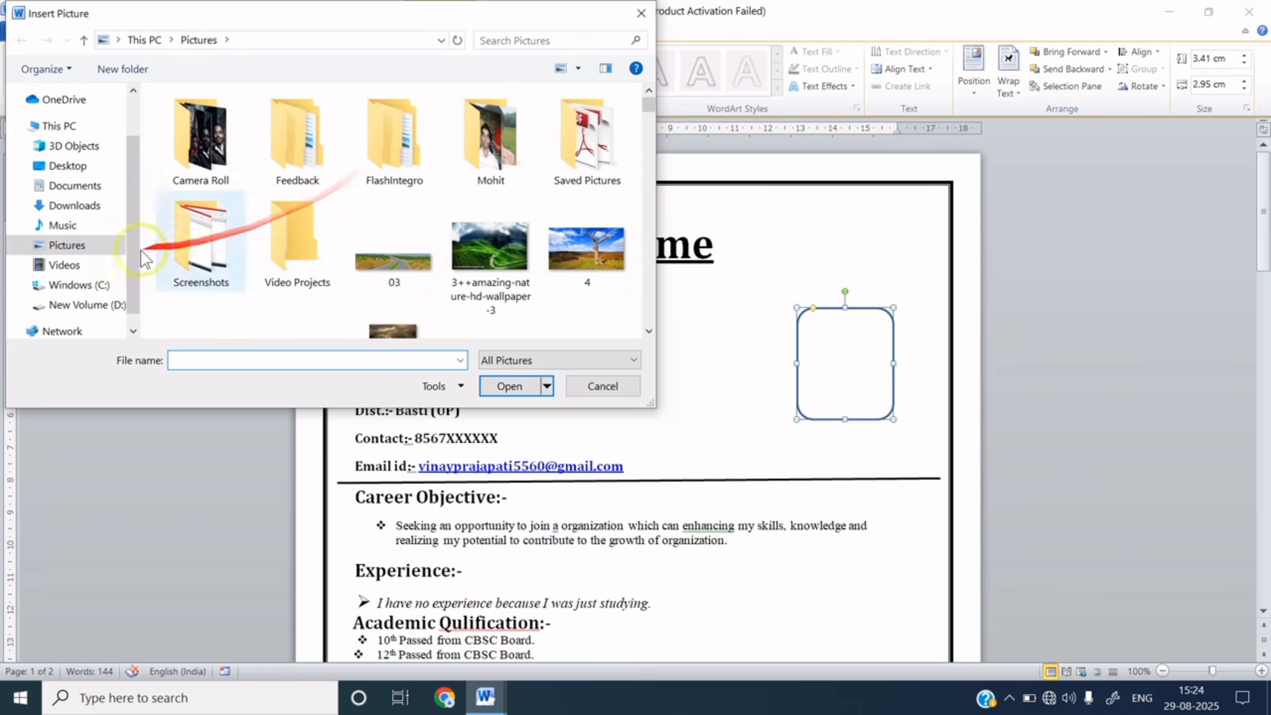
{"action": "left_click", "coordinate": [86, 171]}
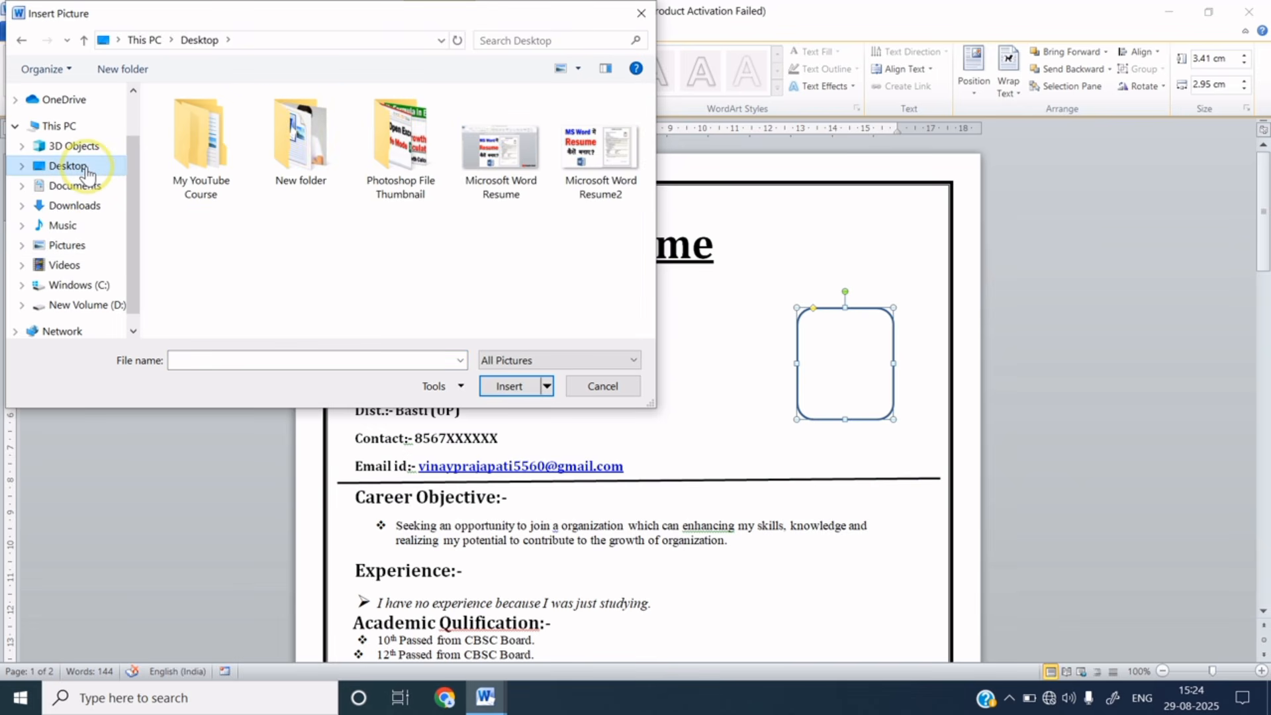
{"action": "double_click", "coordinate": [297, 143]}
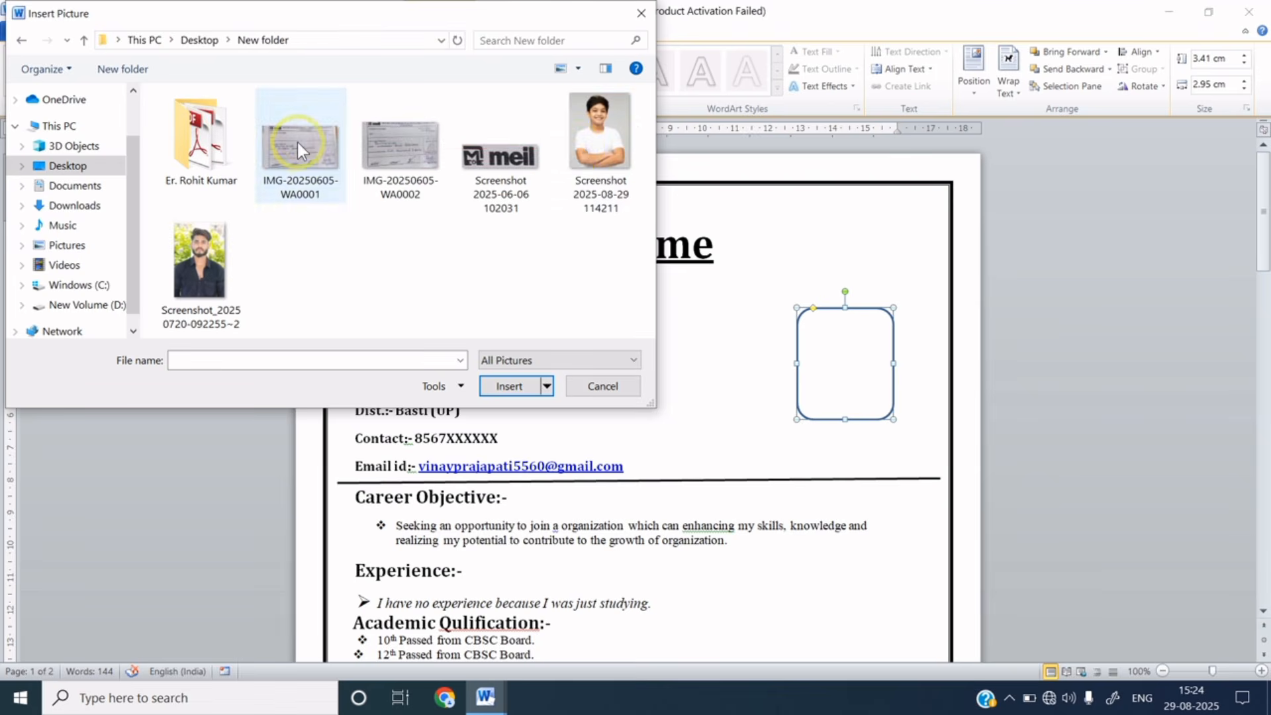
{"action": "left_click", "coordinate": [600, 153]}
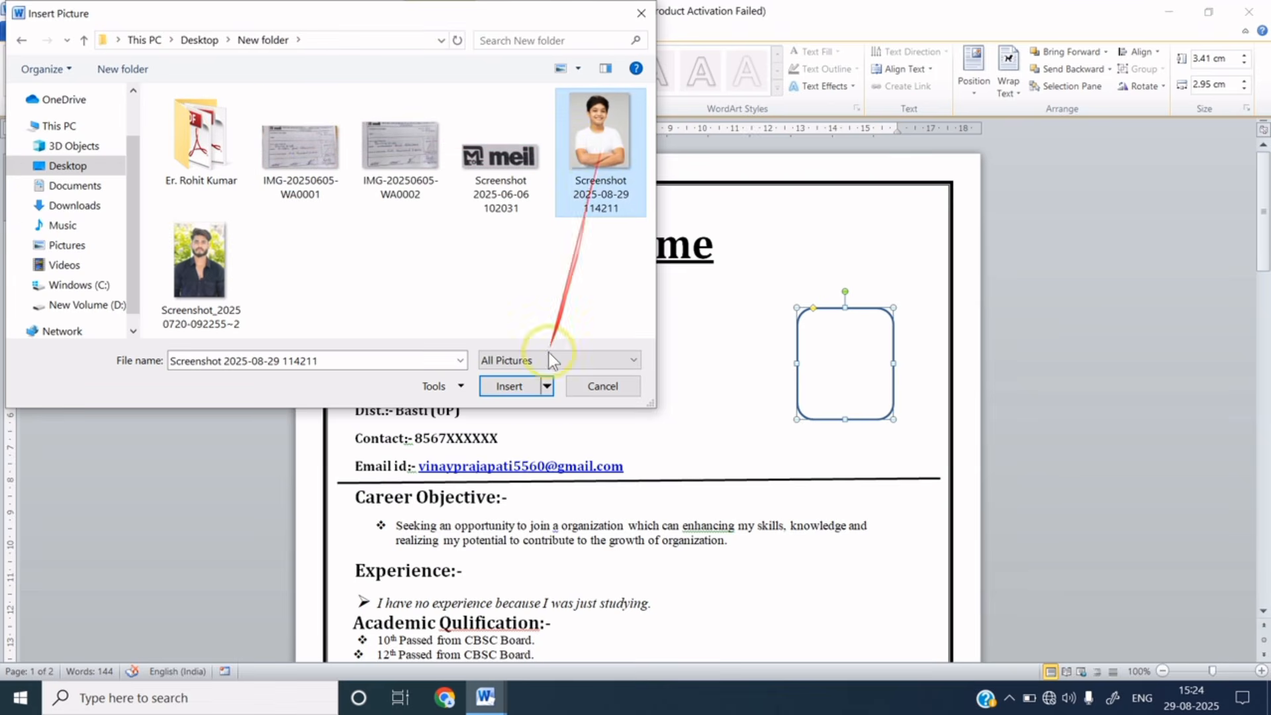
{"action": "left_click", "coordinate": [510, 386]}
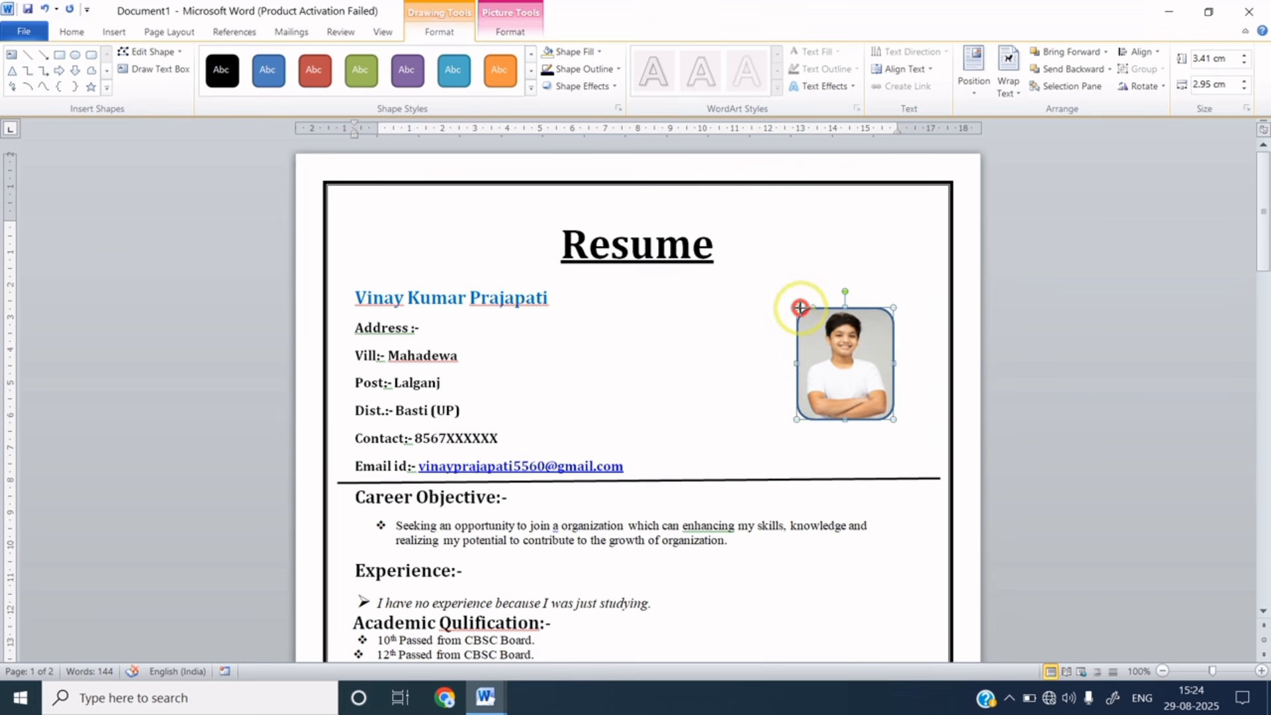
{"action": "left_click_drag", "start_coordinate": [804, 308], "coordinate": [810, 316]}
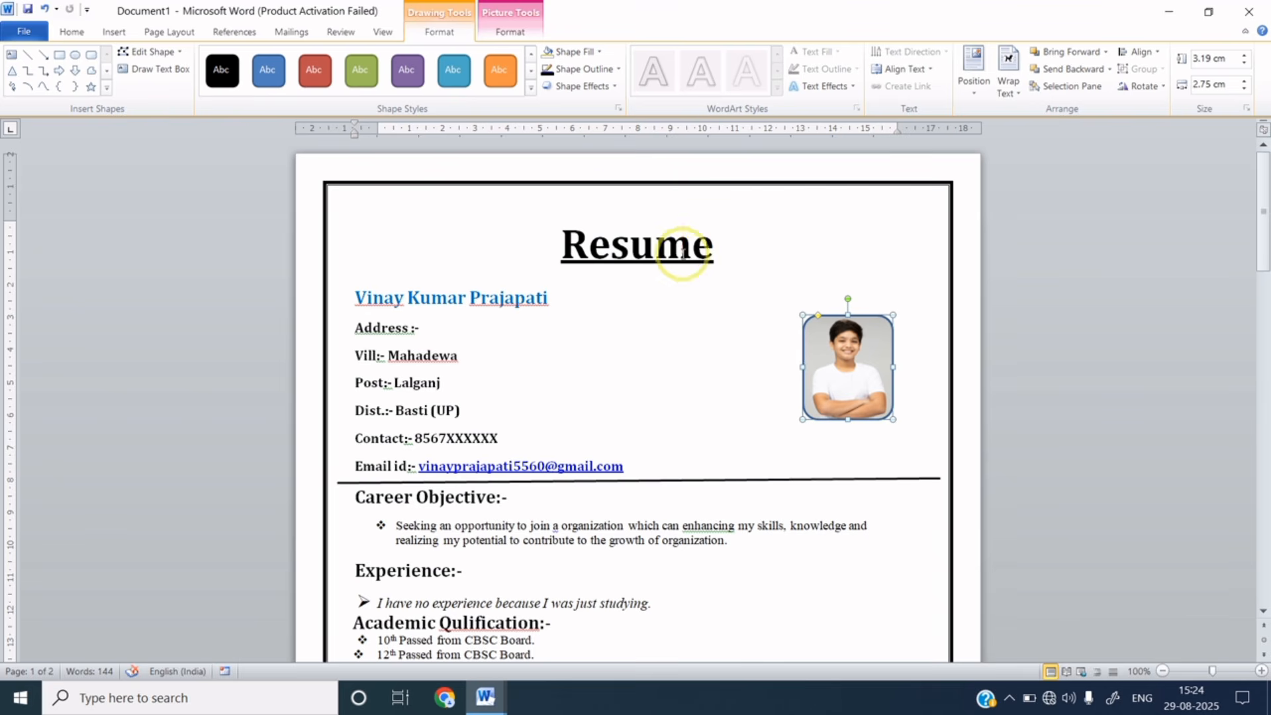
- Give the photo frame a black outline with 1 pt weight
{"action": "left_click", "coordinate": [595, 67]}
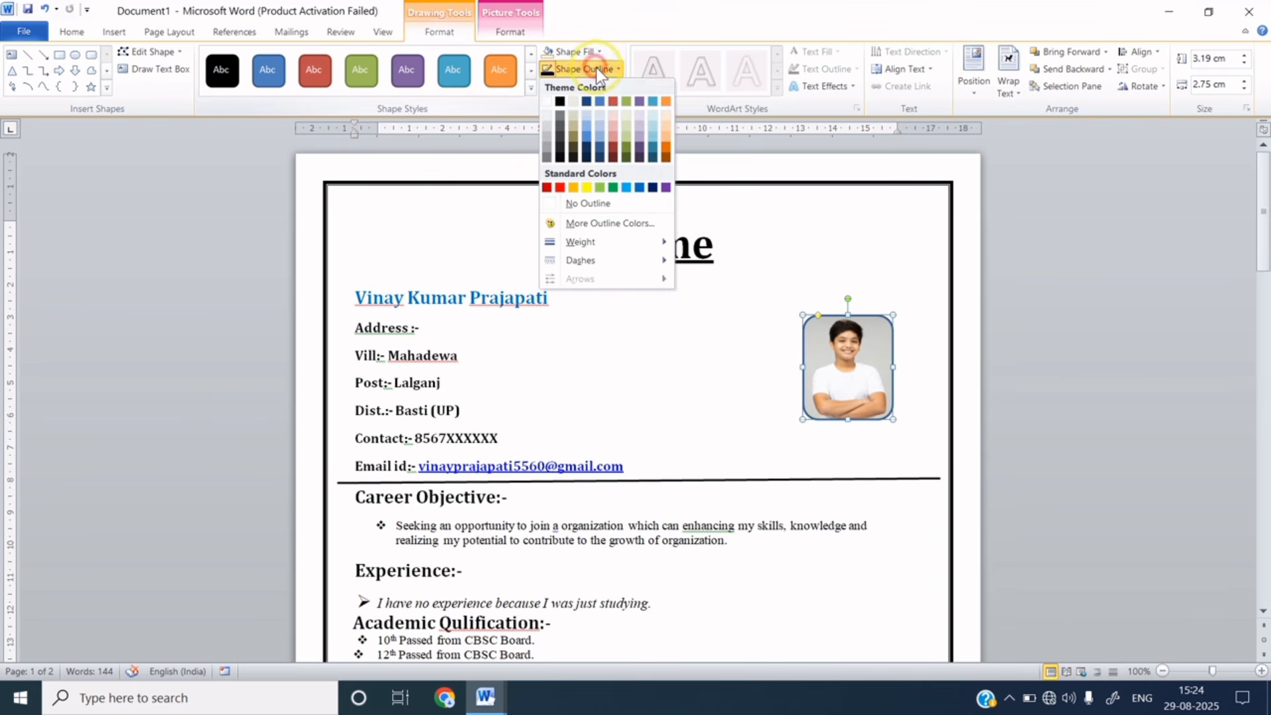
{"action": "left_click", "coordinate": [562, 103]}
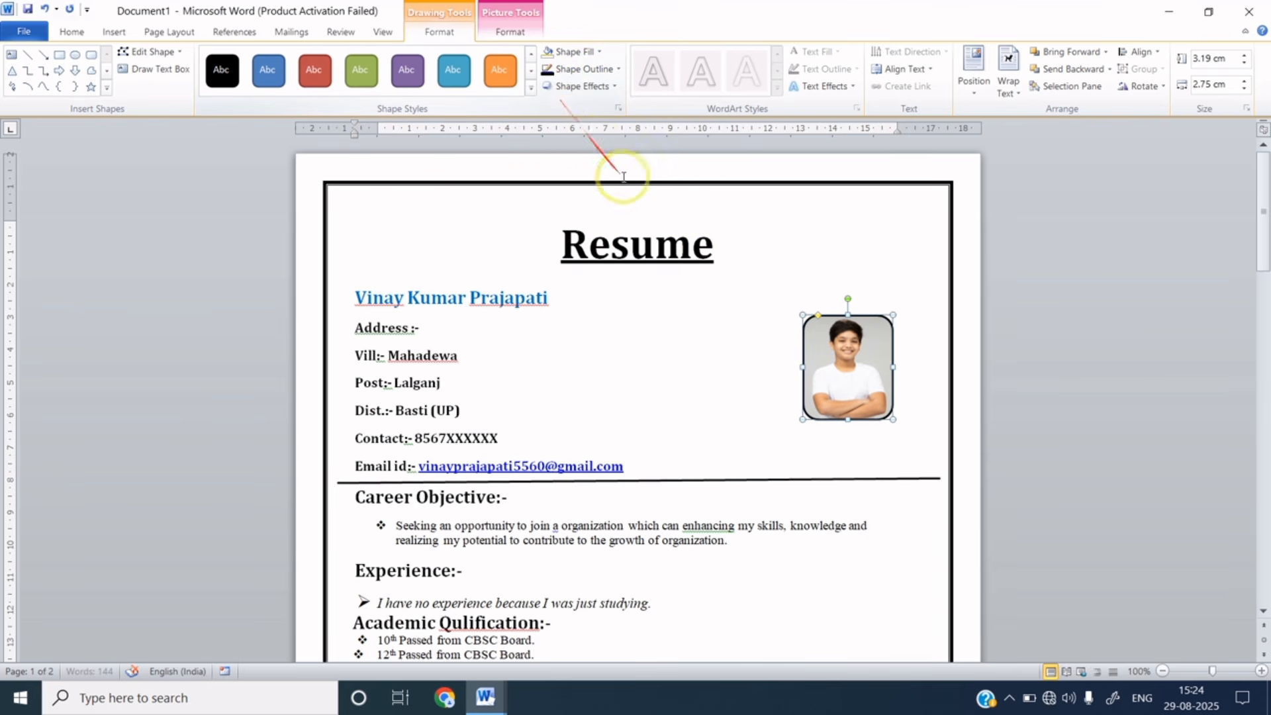
{"action": "left_click", "coordinate": [591, 69]}
{"action": "mouse_move", "coordinate": [604, 247]}
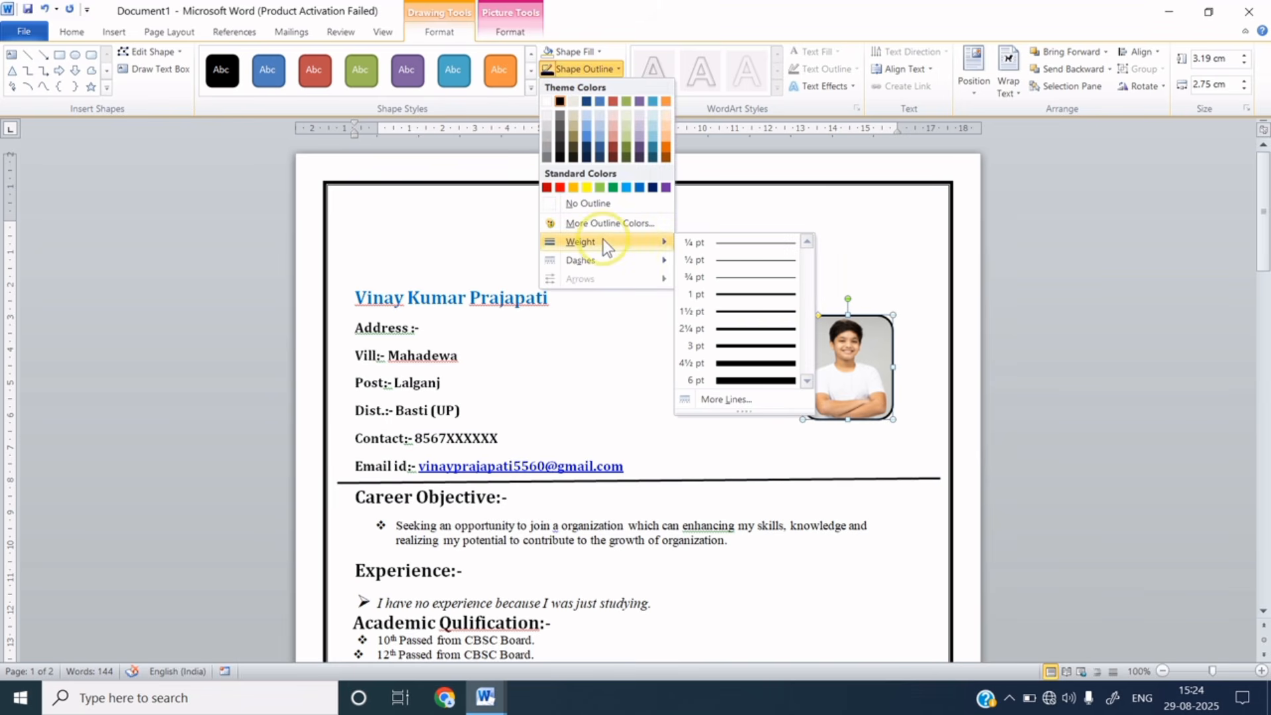
{"action": "left_click", "coordinate": [733, 295]}
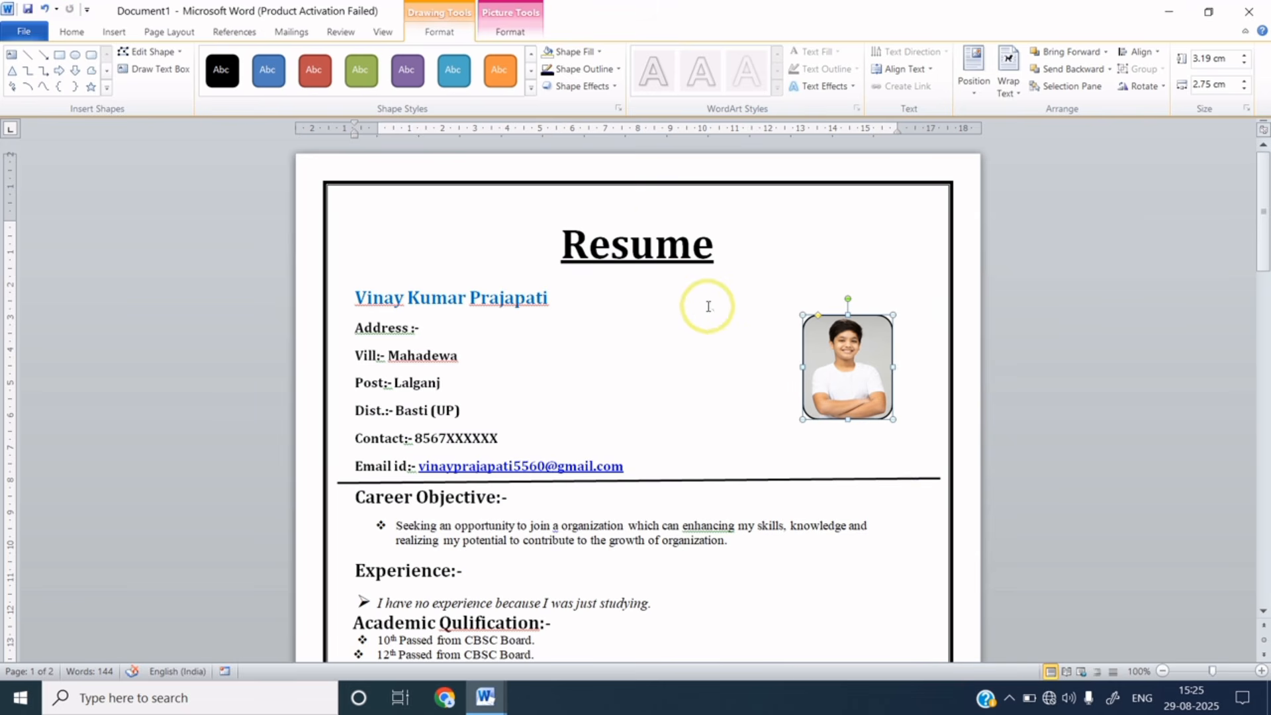
{"action": "left_click", "coordinate": [531, 31]}
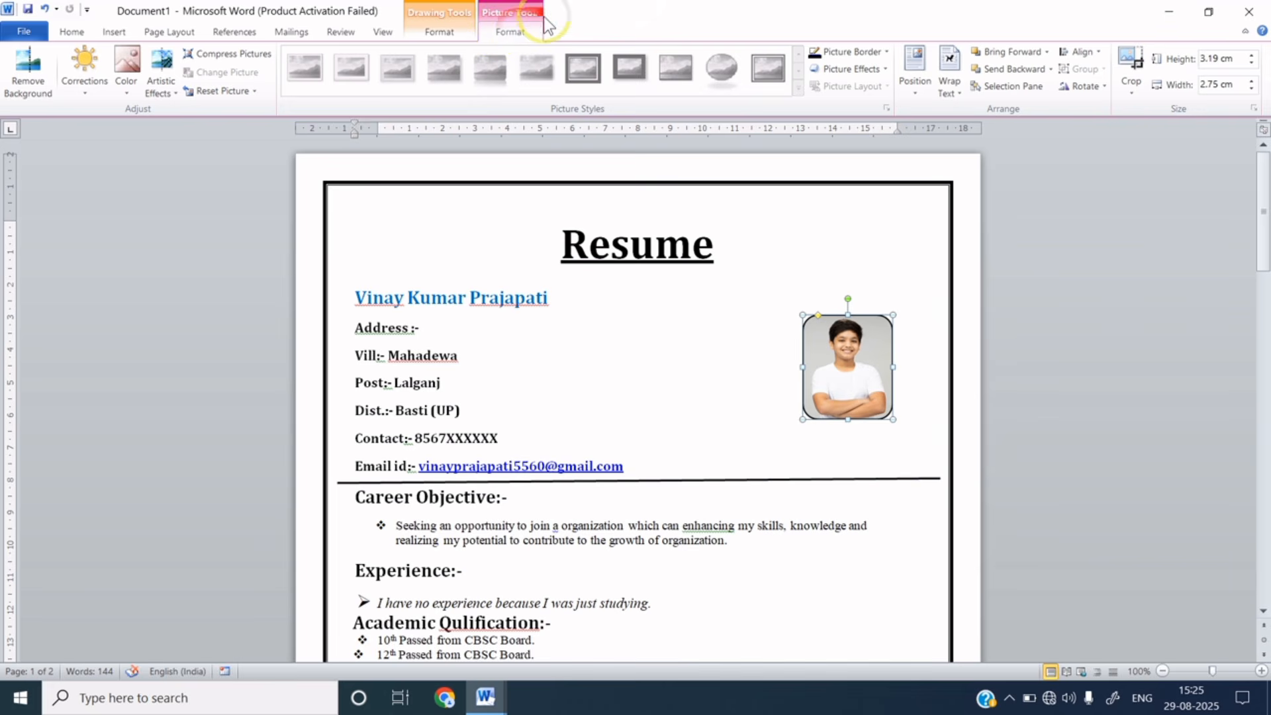
- Sharpen the photo by 50%, enlarge it to 3.38 × 2.91 cm and nudge it down
{"action": "left_click", "coordinate": [89, 89]}
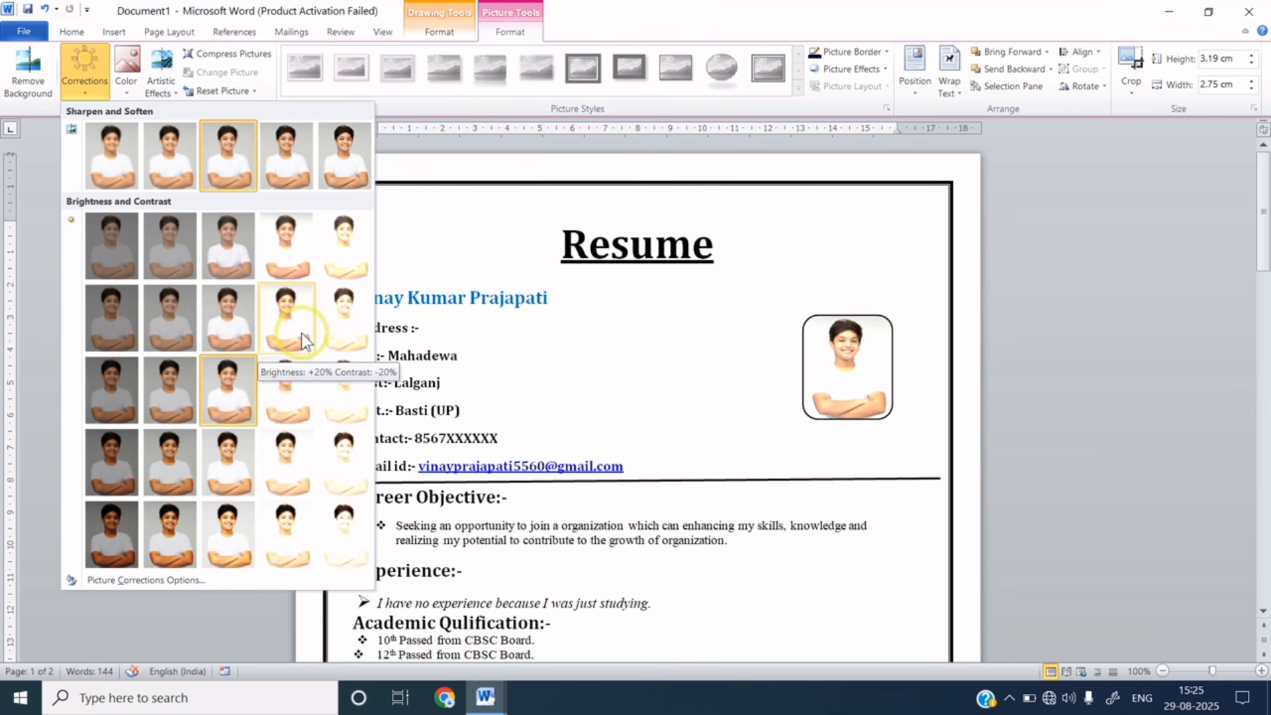
{"action": "left_click", "coordinate": [332, 165]}
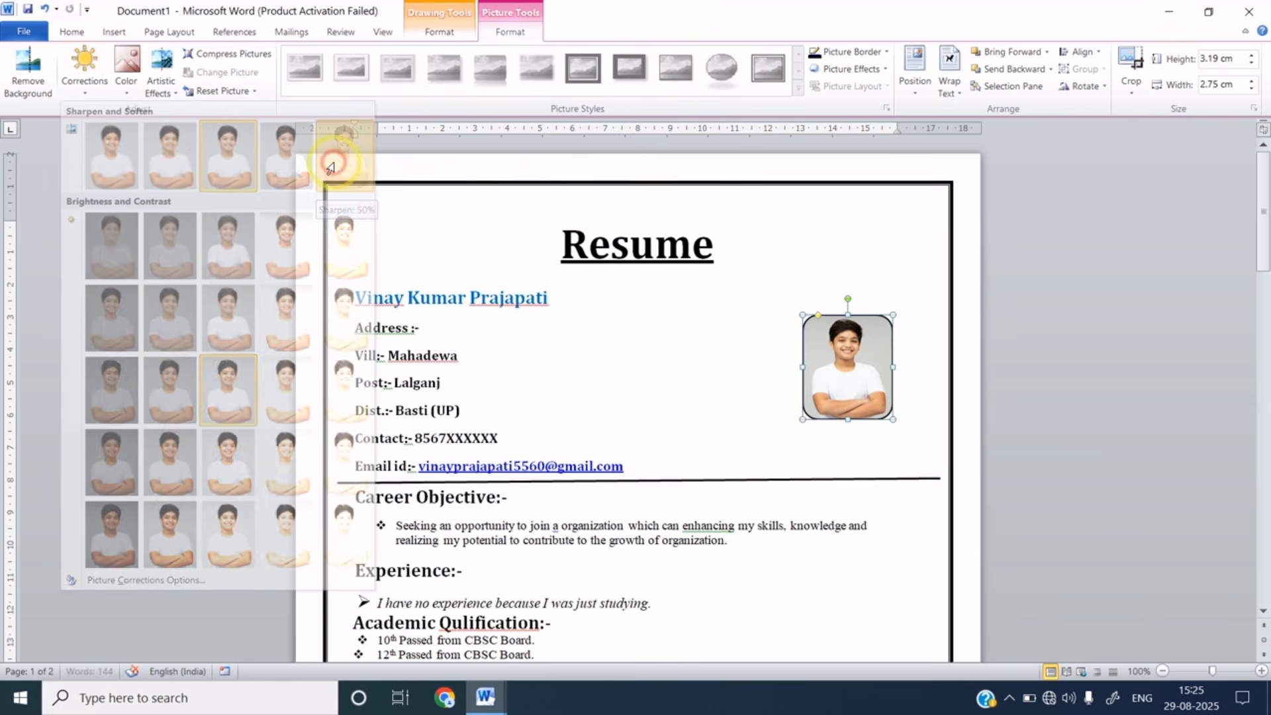
{"action": "left_click", "coordinate": [675, 390]}
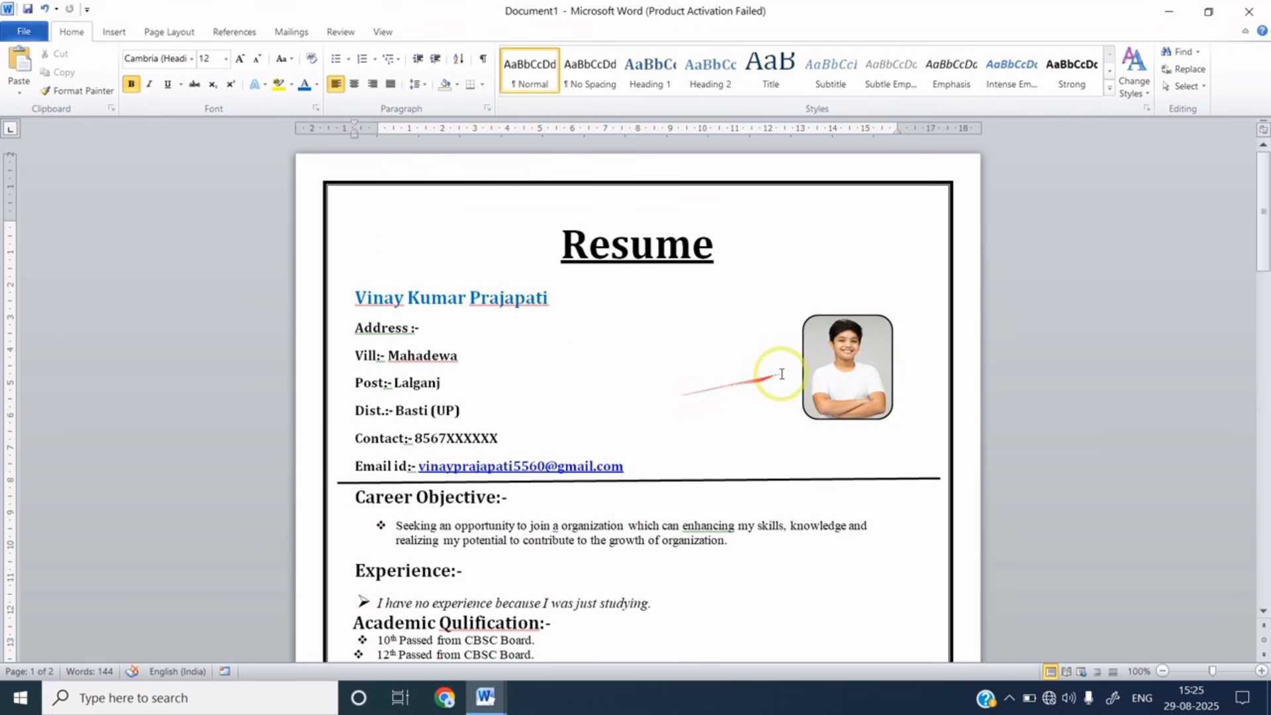
{"action": "left_click", "coordinate": [816, 382]}
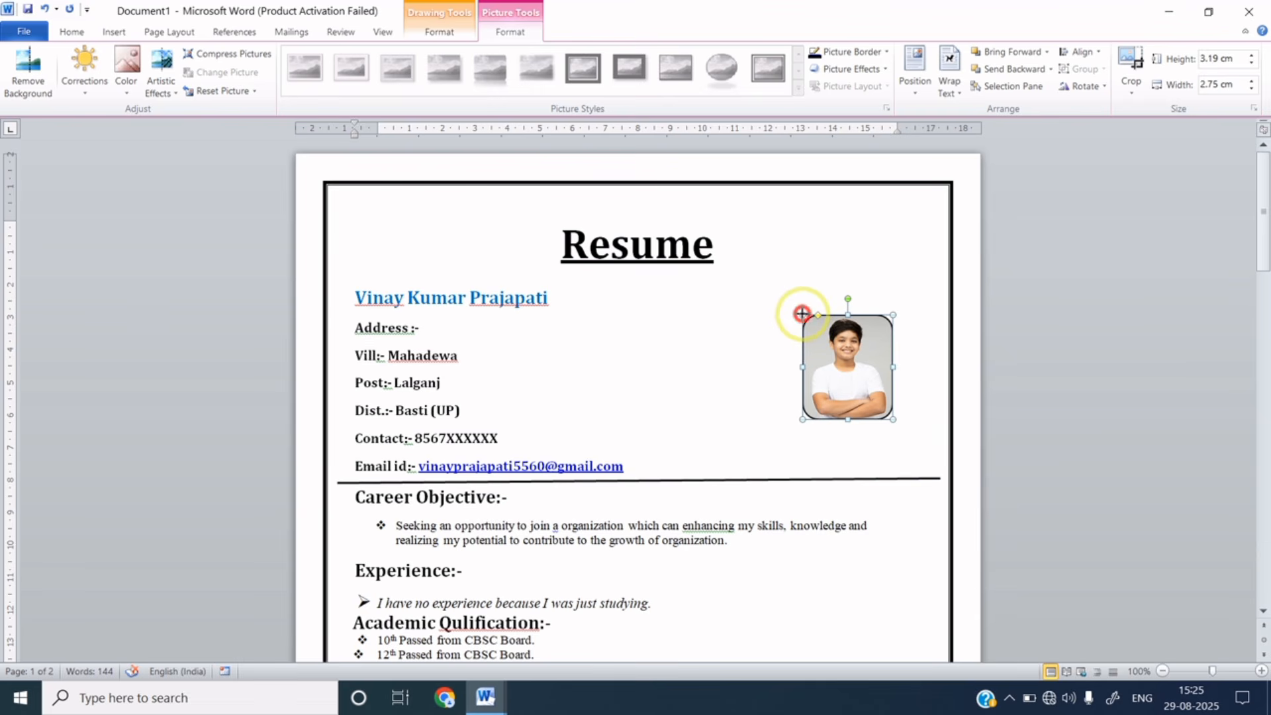
{"action": "left_click_drag", "start_coordinate": [799, 313], "coordinate": [798, 309]}
{"action": "left_click_drag", "start_coordinate": [823, 358], "coordinate": [824, 365]}
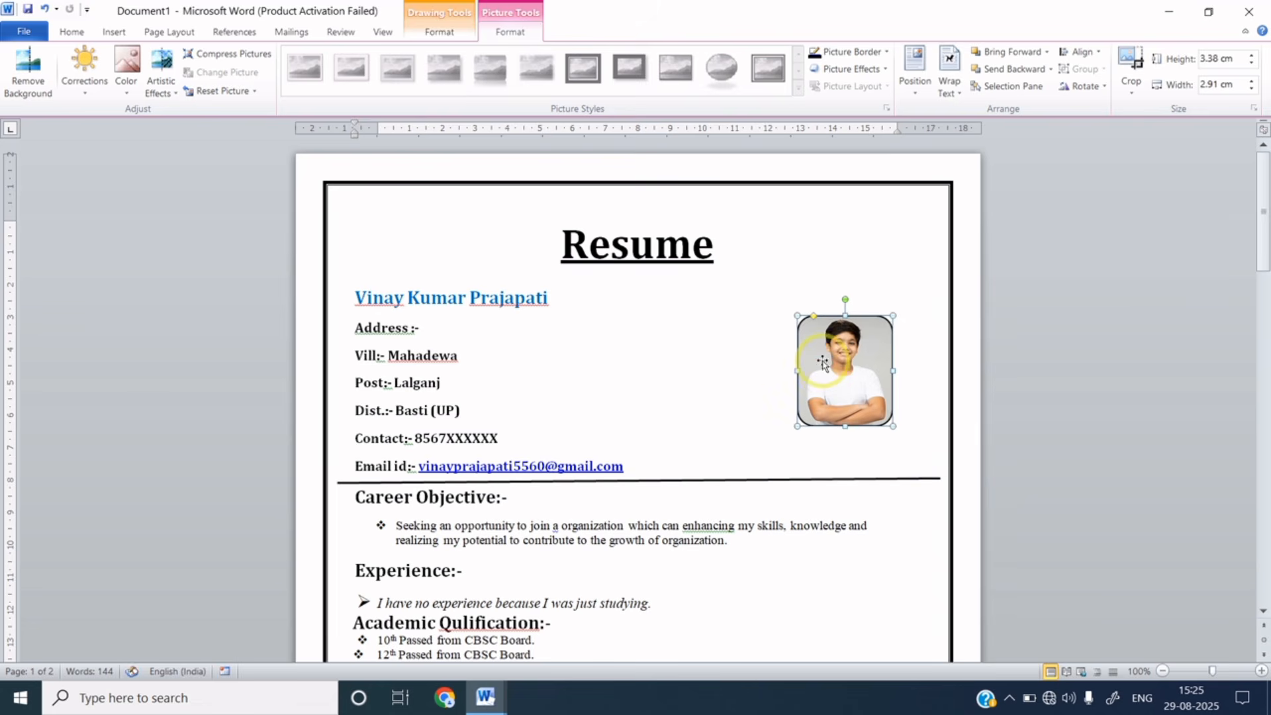
{"action": "left_click", "coordinate": [728, 376]}
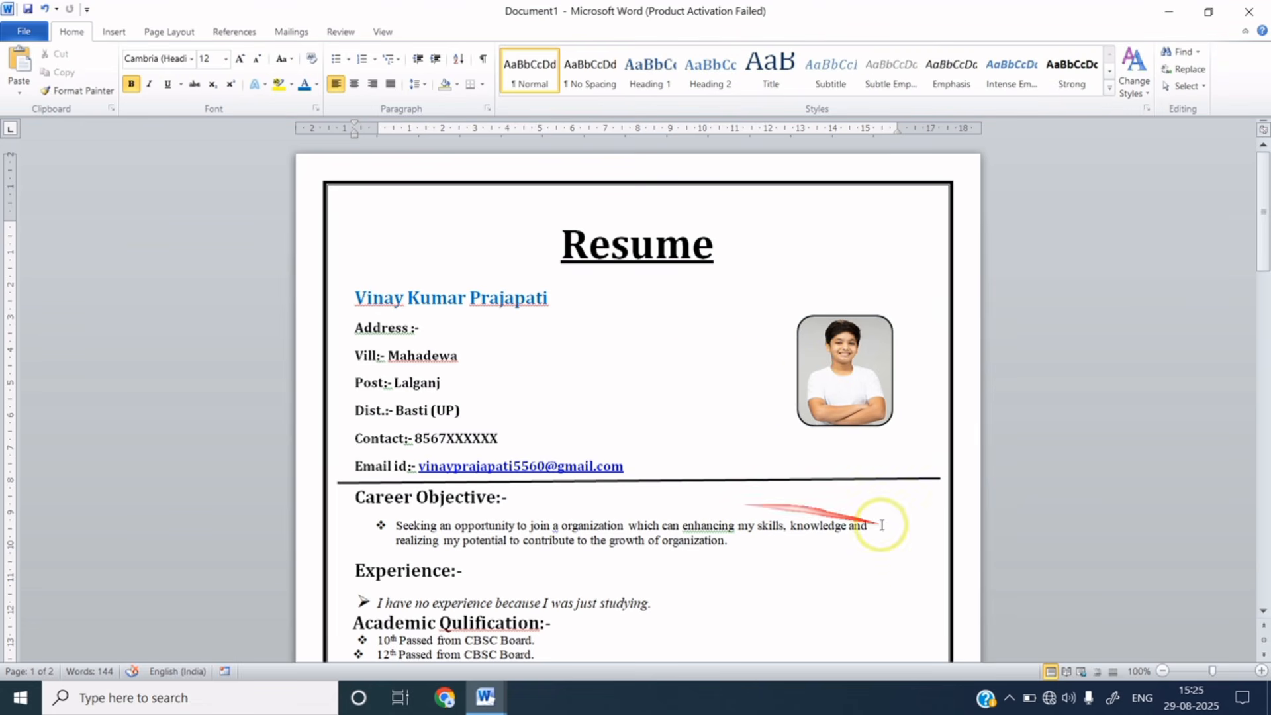
- Set the zoom to 90% and scroll back to the top of the resume
{"action": "left_click", "coordinate": [1163, 672]}
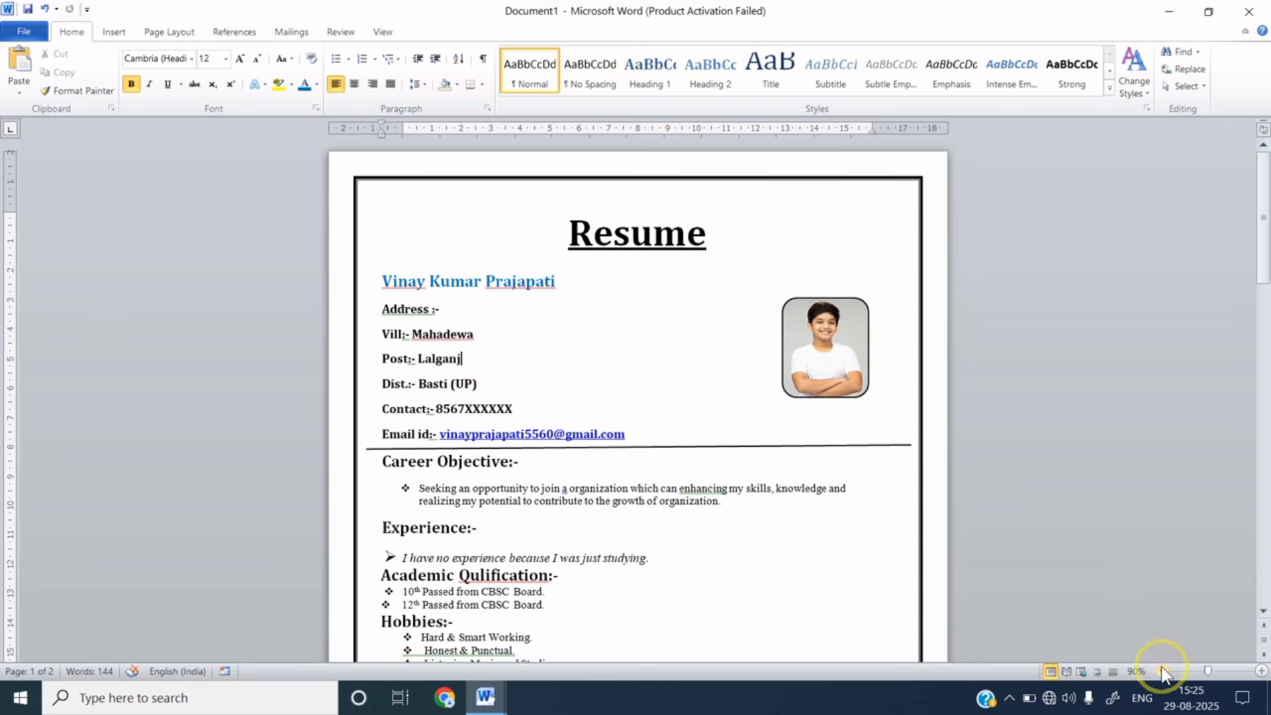
{"action": "left_click", "coordinate": [1163, 672]}
{"action": "left_click", "coordinate": [1262, 672]}
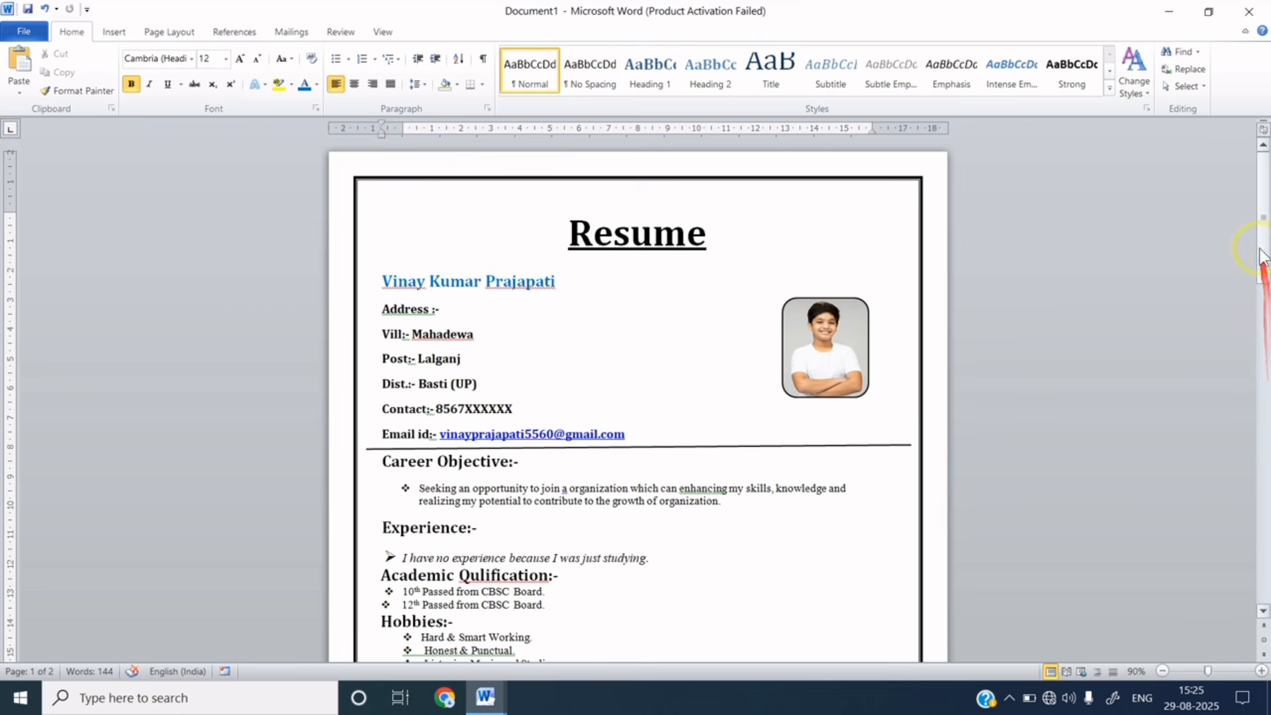
{"action": "left_click_drag", "start_coordinate": [1265, 237], "coordinate": [1254, 210]}
{"action": "left_click", "coordinate": [664, 384]}
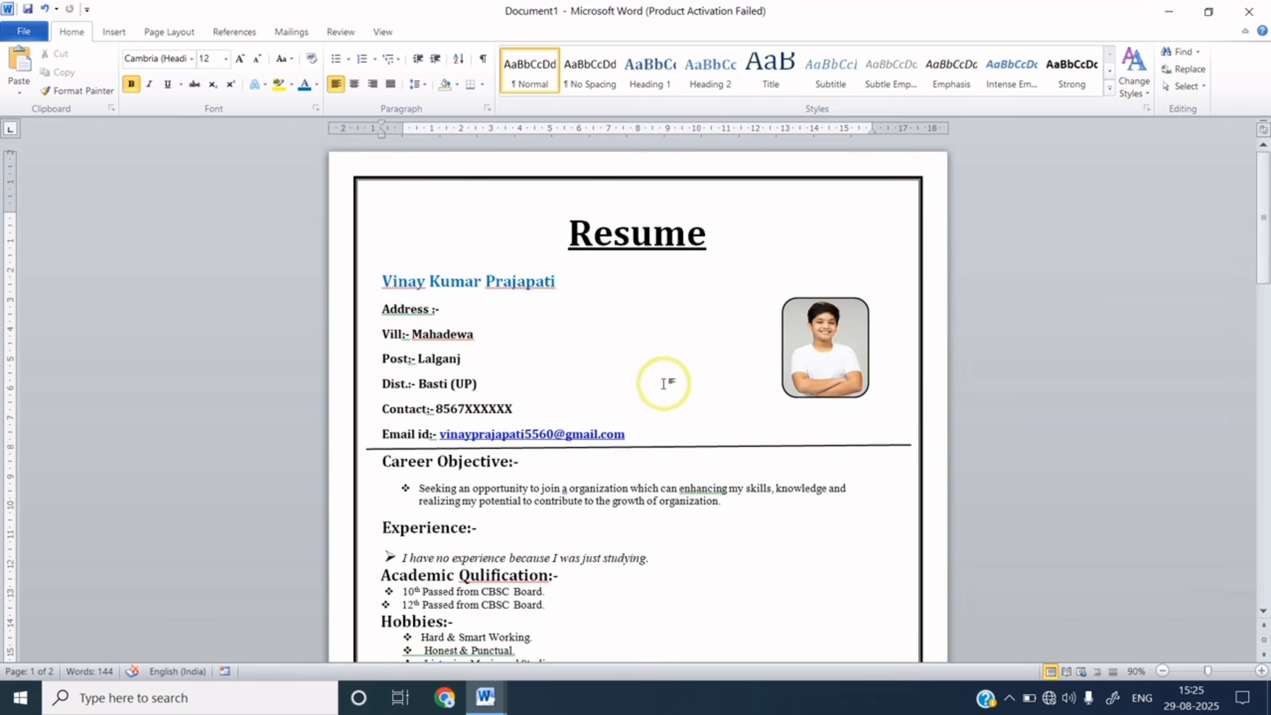